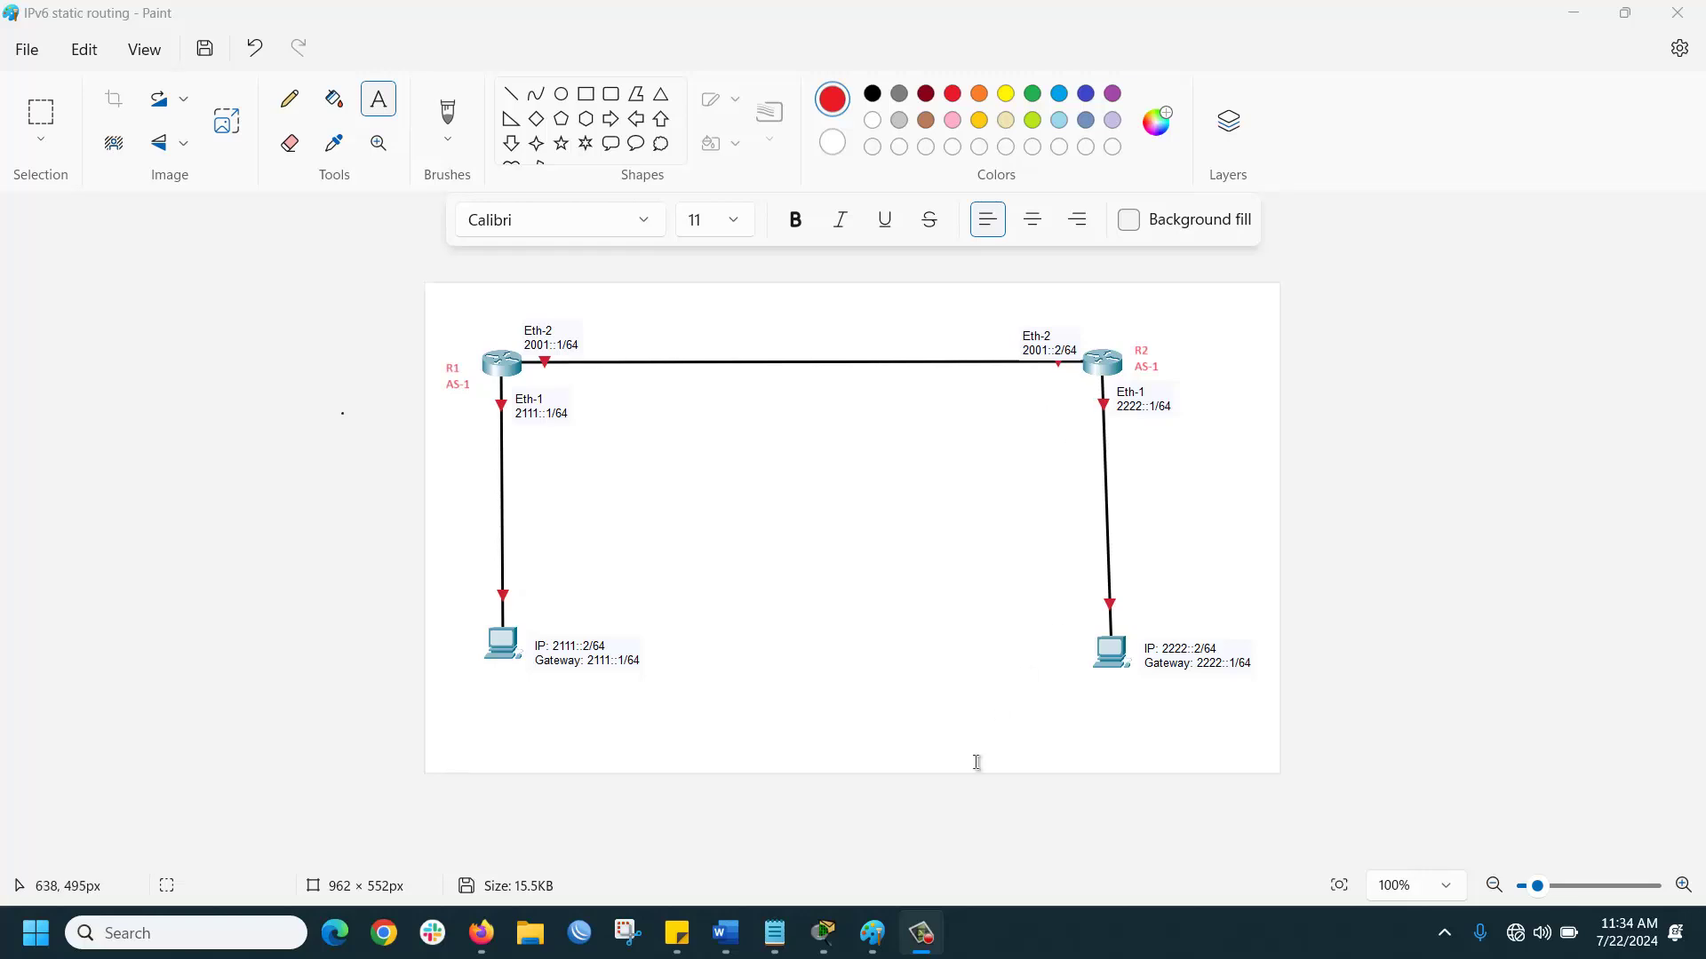
# - Review the Step-01 identity, Step-02 IP and instance configuration lines in Notepad, then minimize it
pyautogui.moveTo(780, 944)
pyautogui.click(773, 942)
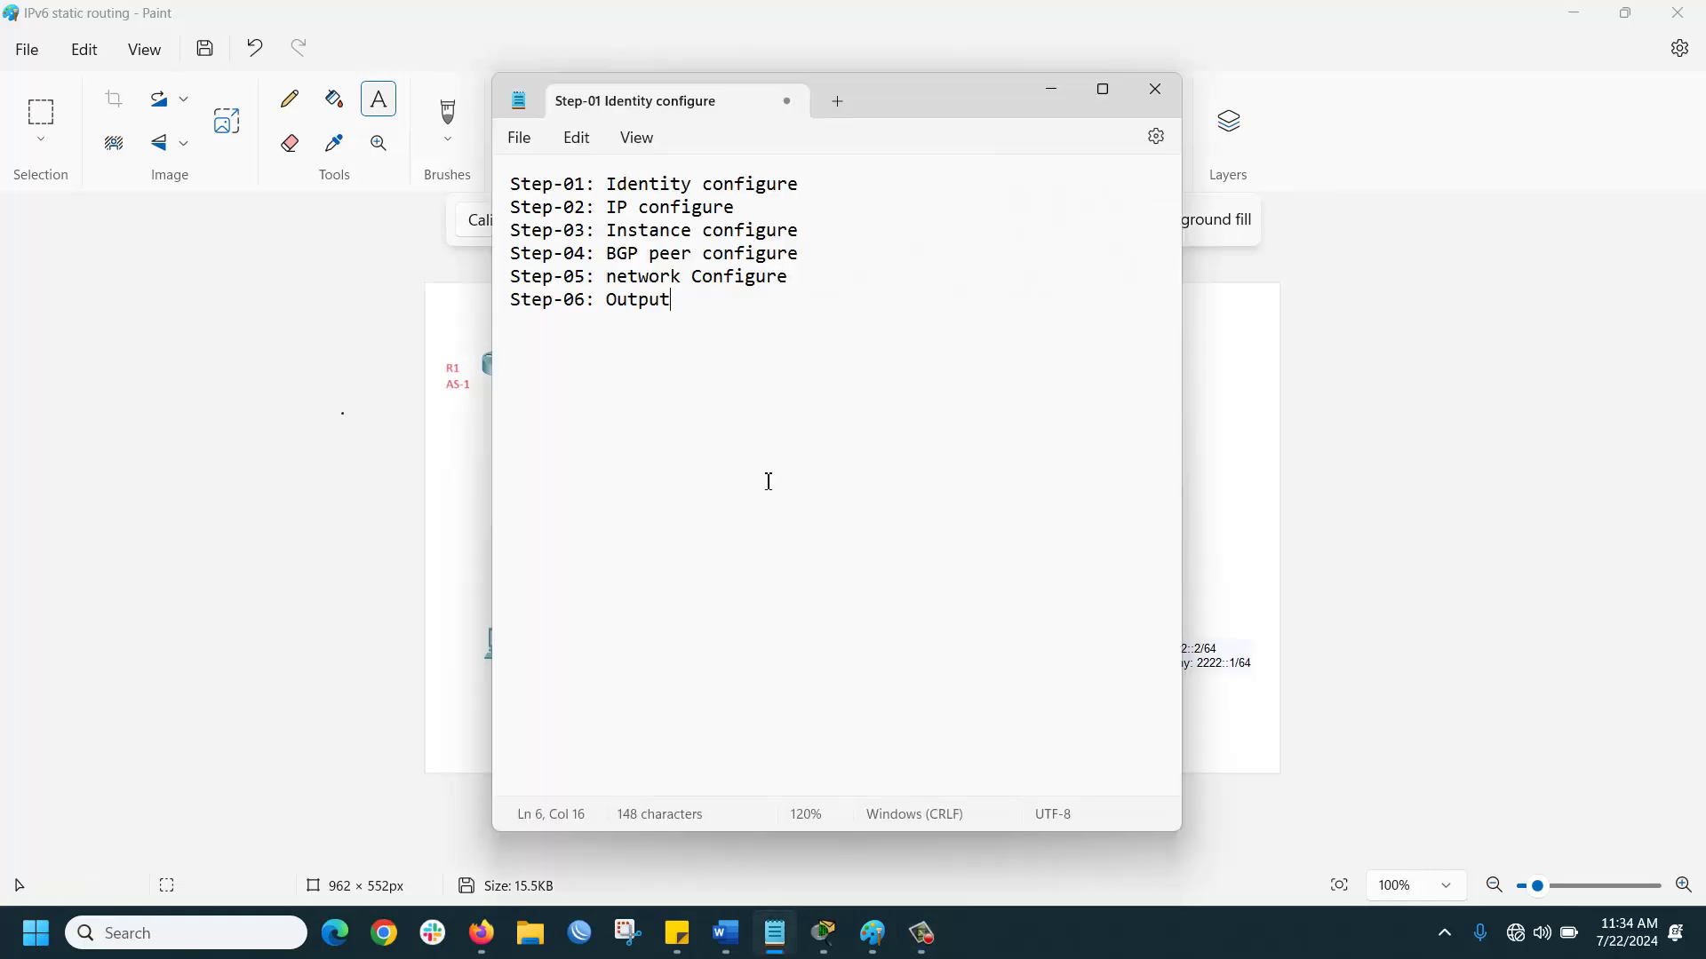
pyautogui.moveTo(801, 184); pyautogui.dragTo(490, 189)
pyautogui.moveTo(774, 206); pyautogui.dragTo(543, 210)
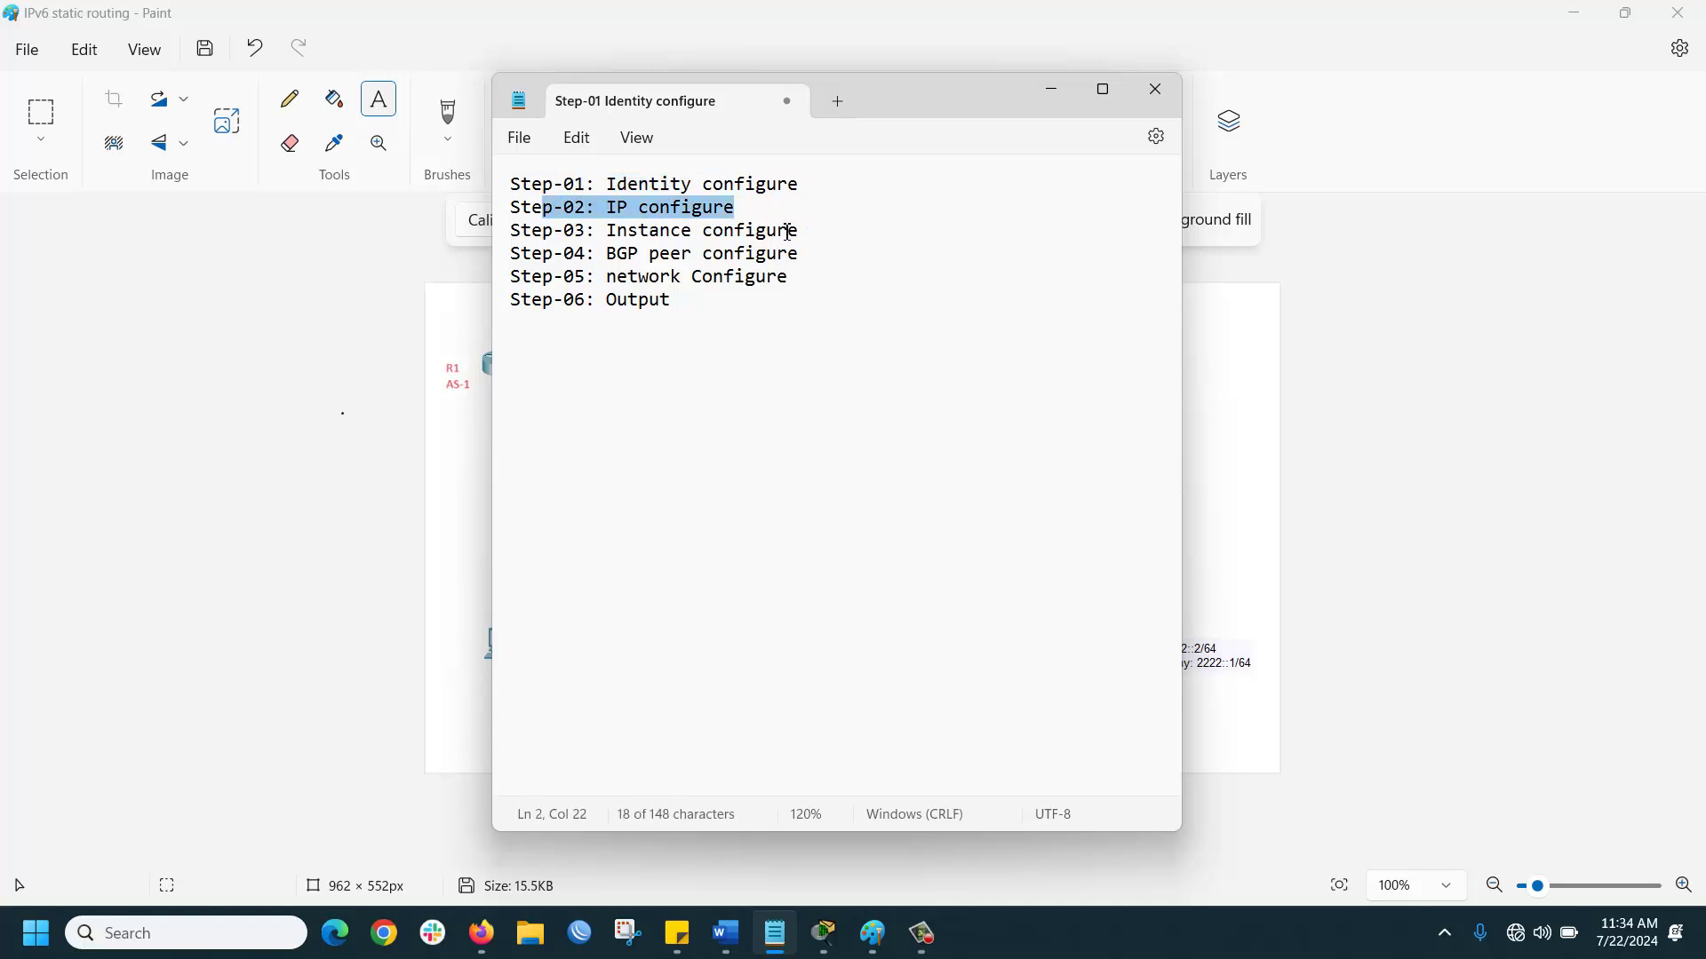
pyautogui.moveTo(788, 230); pyautogui.dragTo(735, 230)
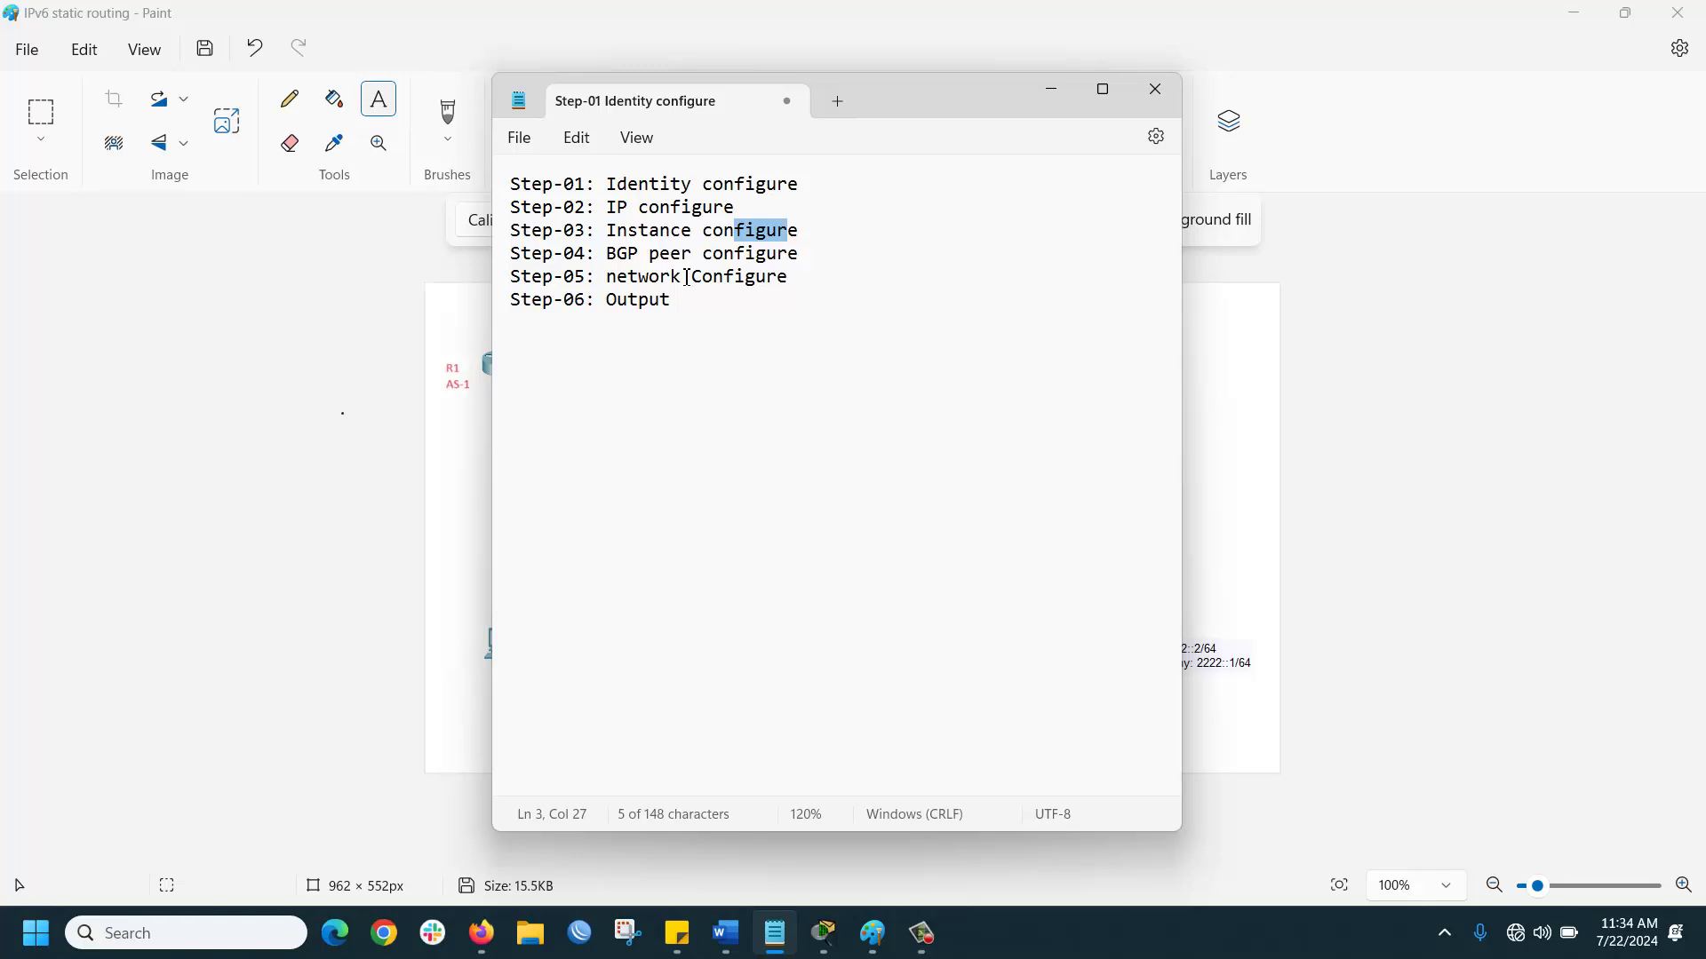
pyautogui.click(1051, 89)
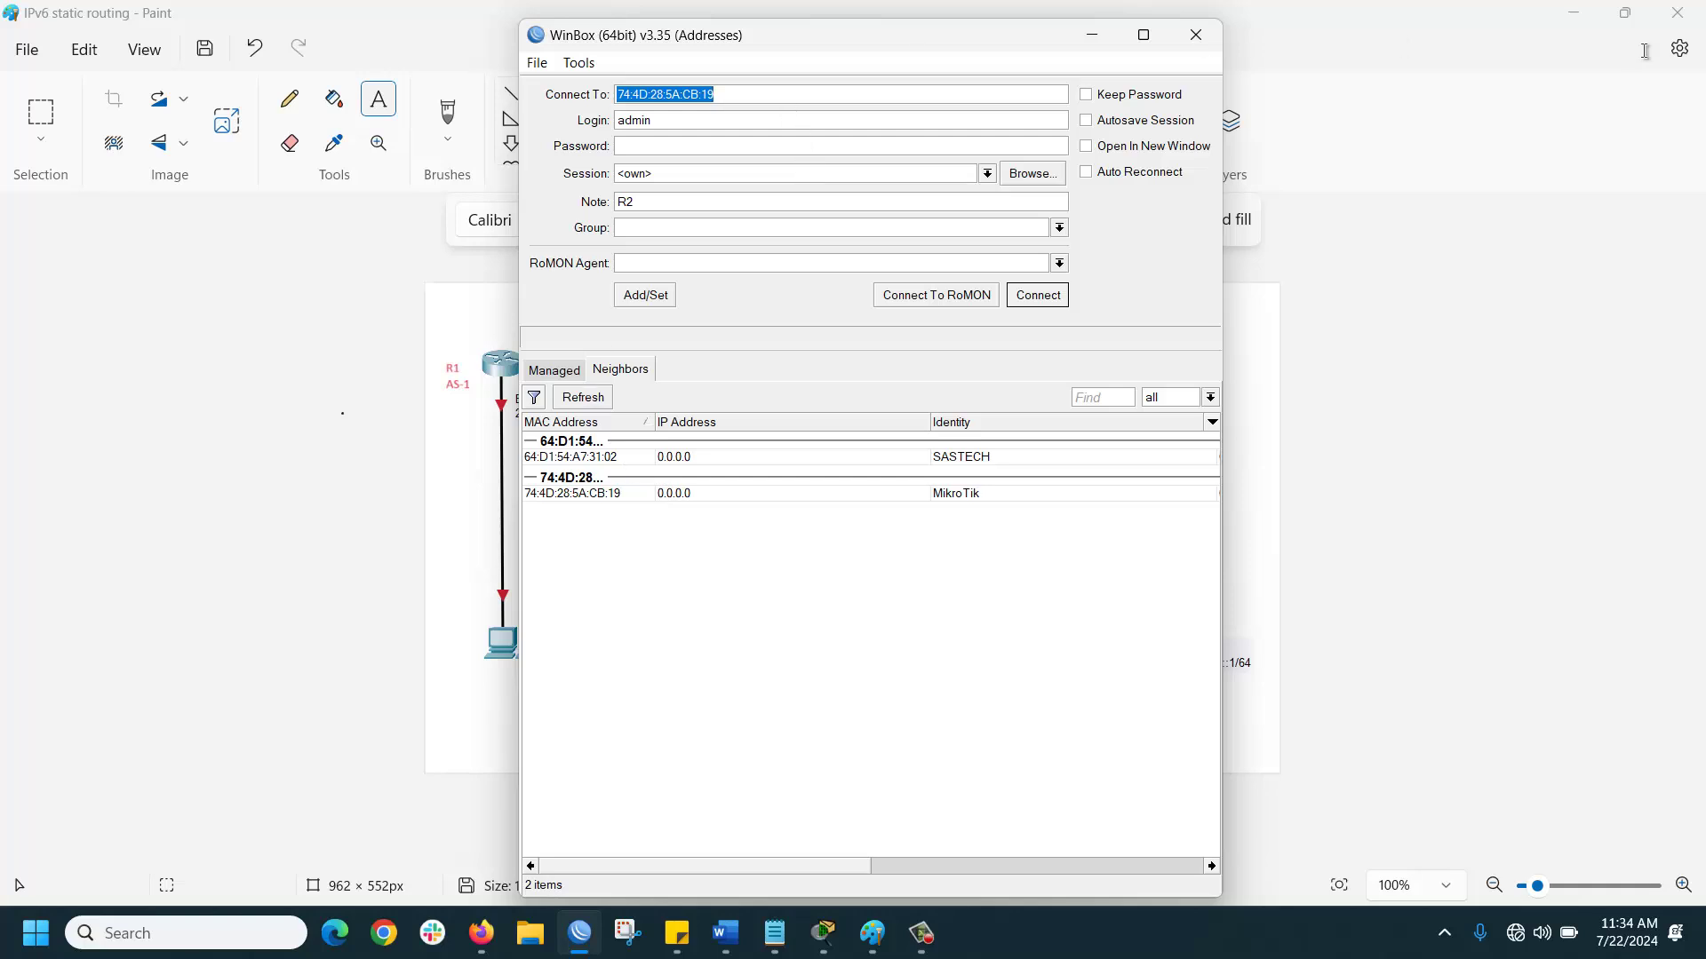
# - Place WinBox beside the network diagram and connect to the SASTECH router
pyautogui.click(1625, 13)
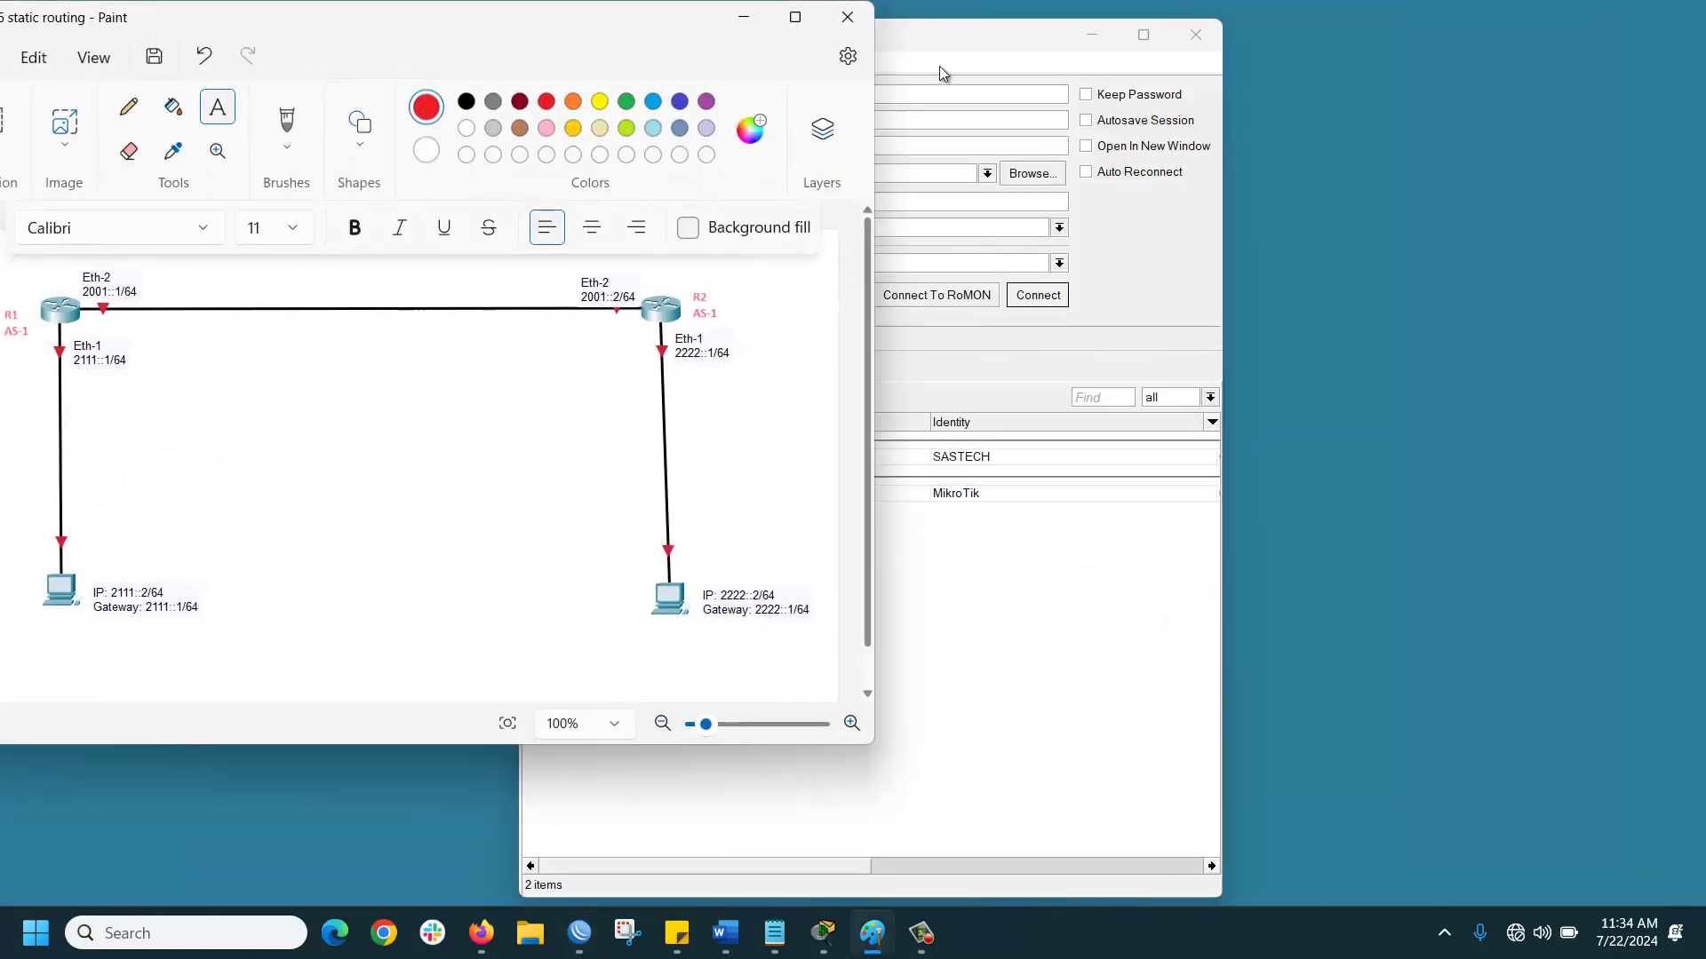
pyautogui.moveTo(964, 49)
pyautogui.mouseDown()
pyautogui.moveTo(1344, 80)
pyautogui.moveTo(1339, 52)
pyautogui.mouseUp()
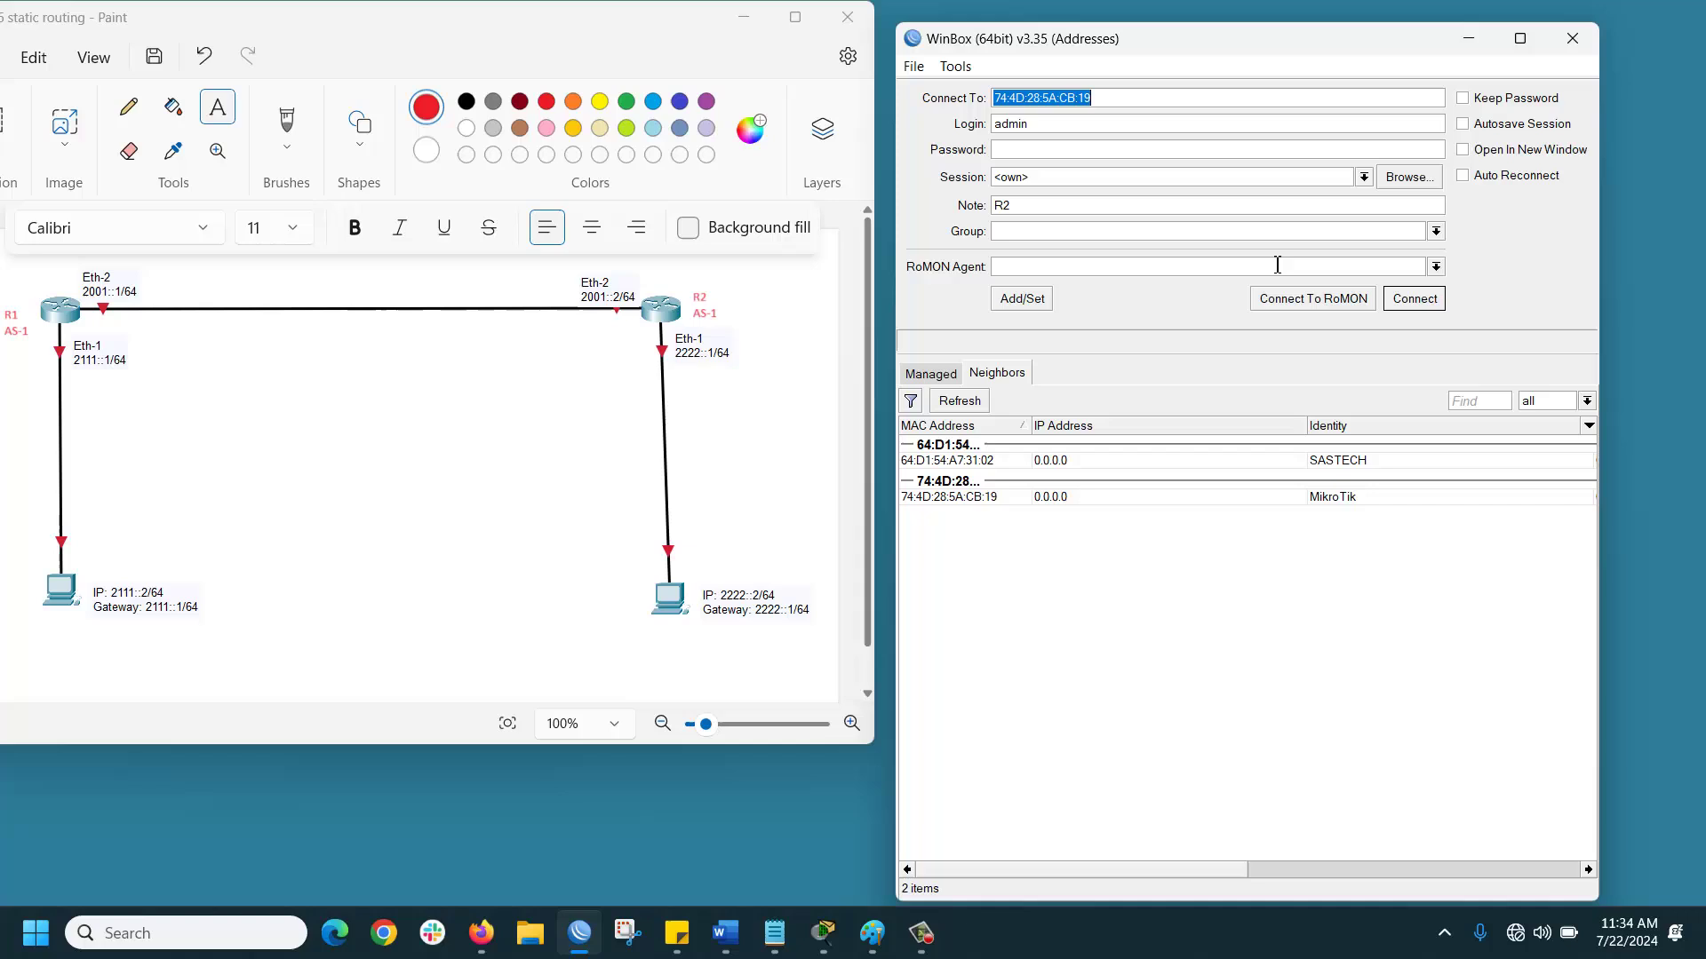
pyautogui.click(969, 462)
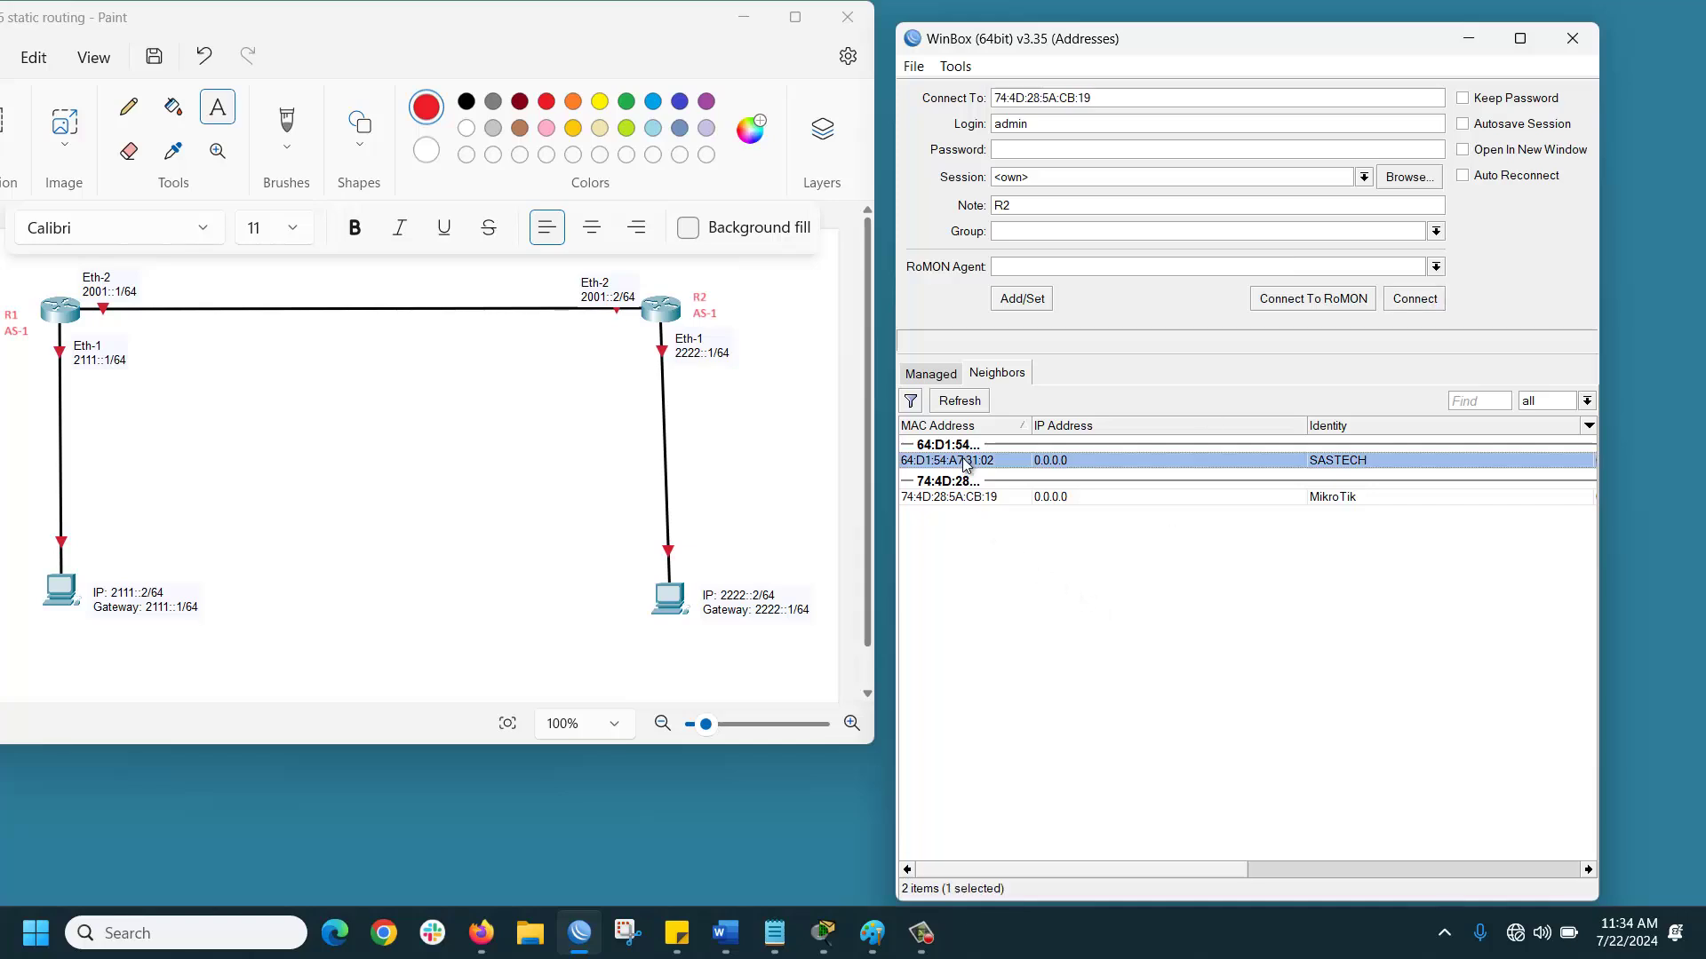
pyautogui.click(1414, 300)
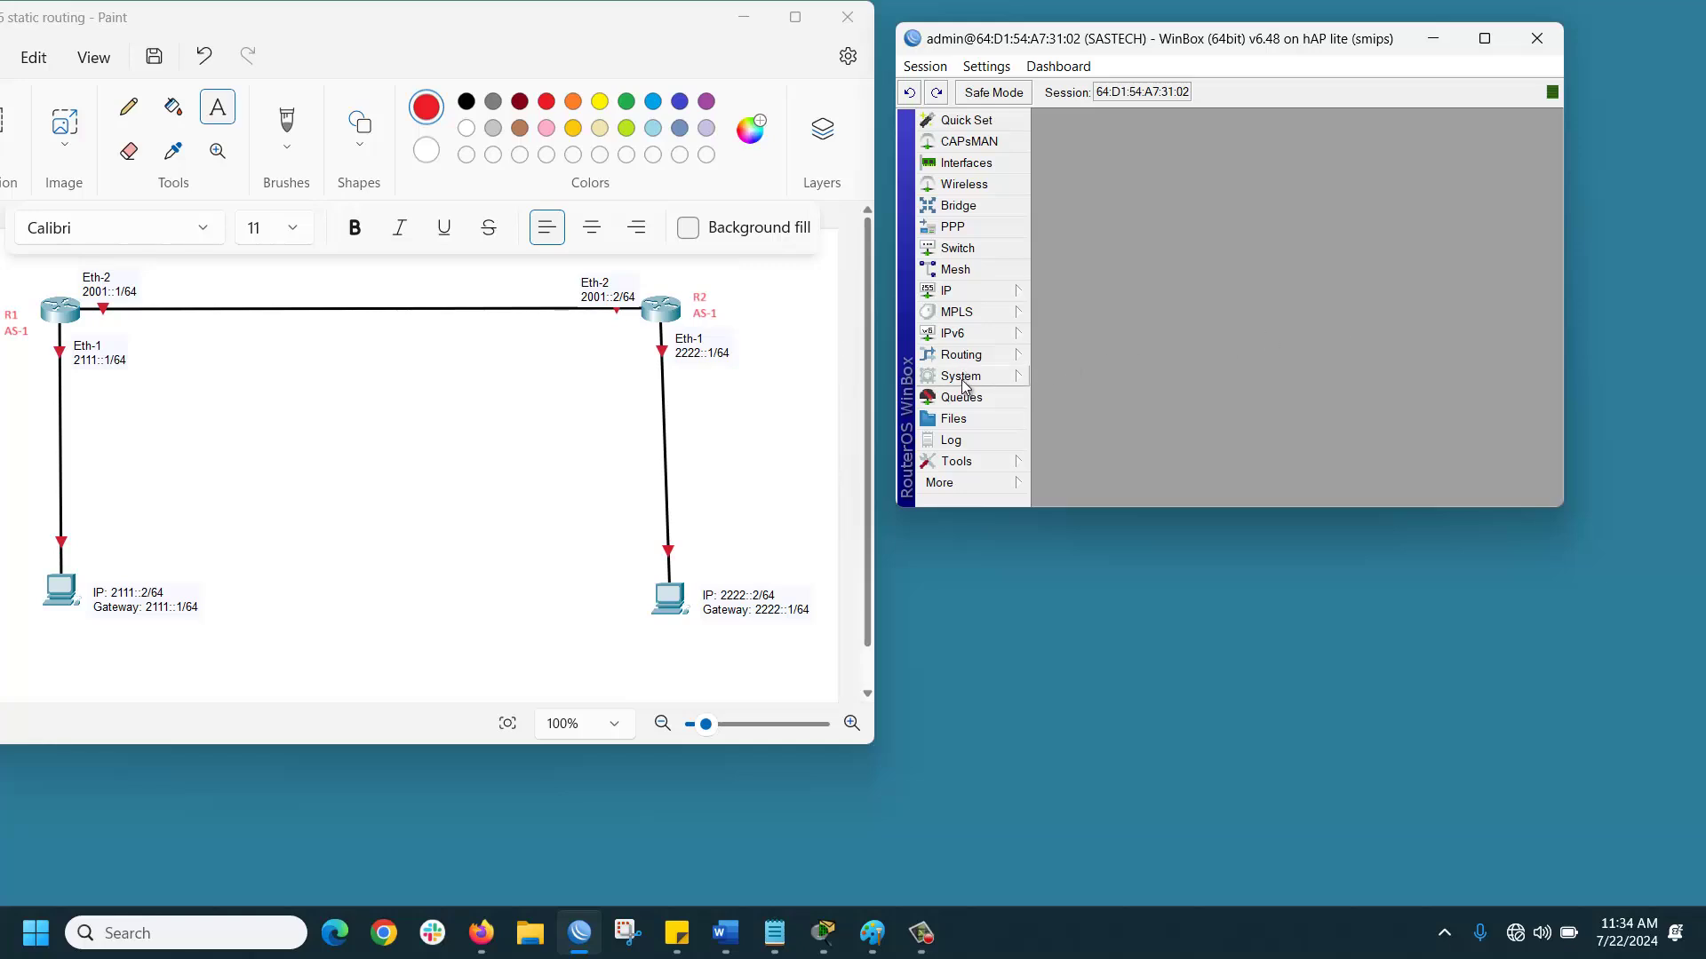
# - Change the router's system identity to R1
pyautogui.click(961, 382)
pyautogui.click(1100, 484)
pyautogui.write('R1')
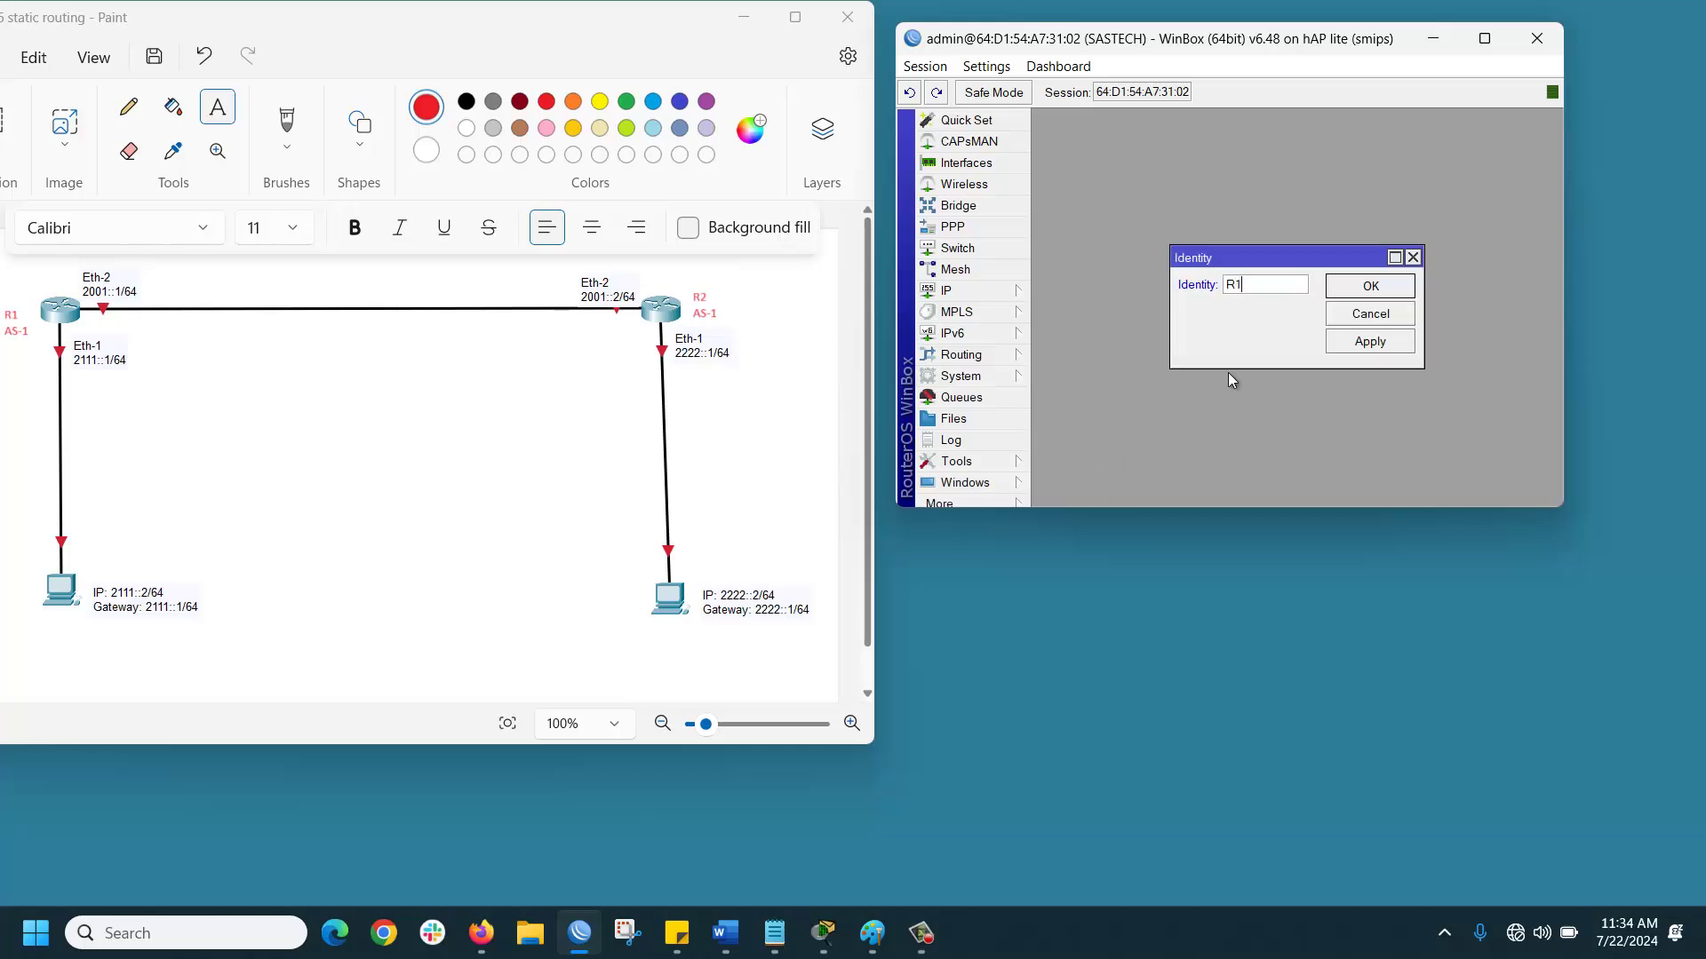
pyautogui.click(1387, 288)
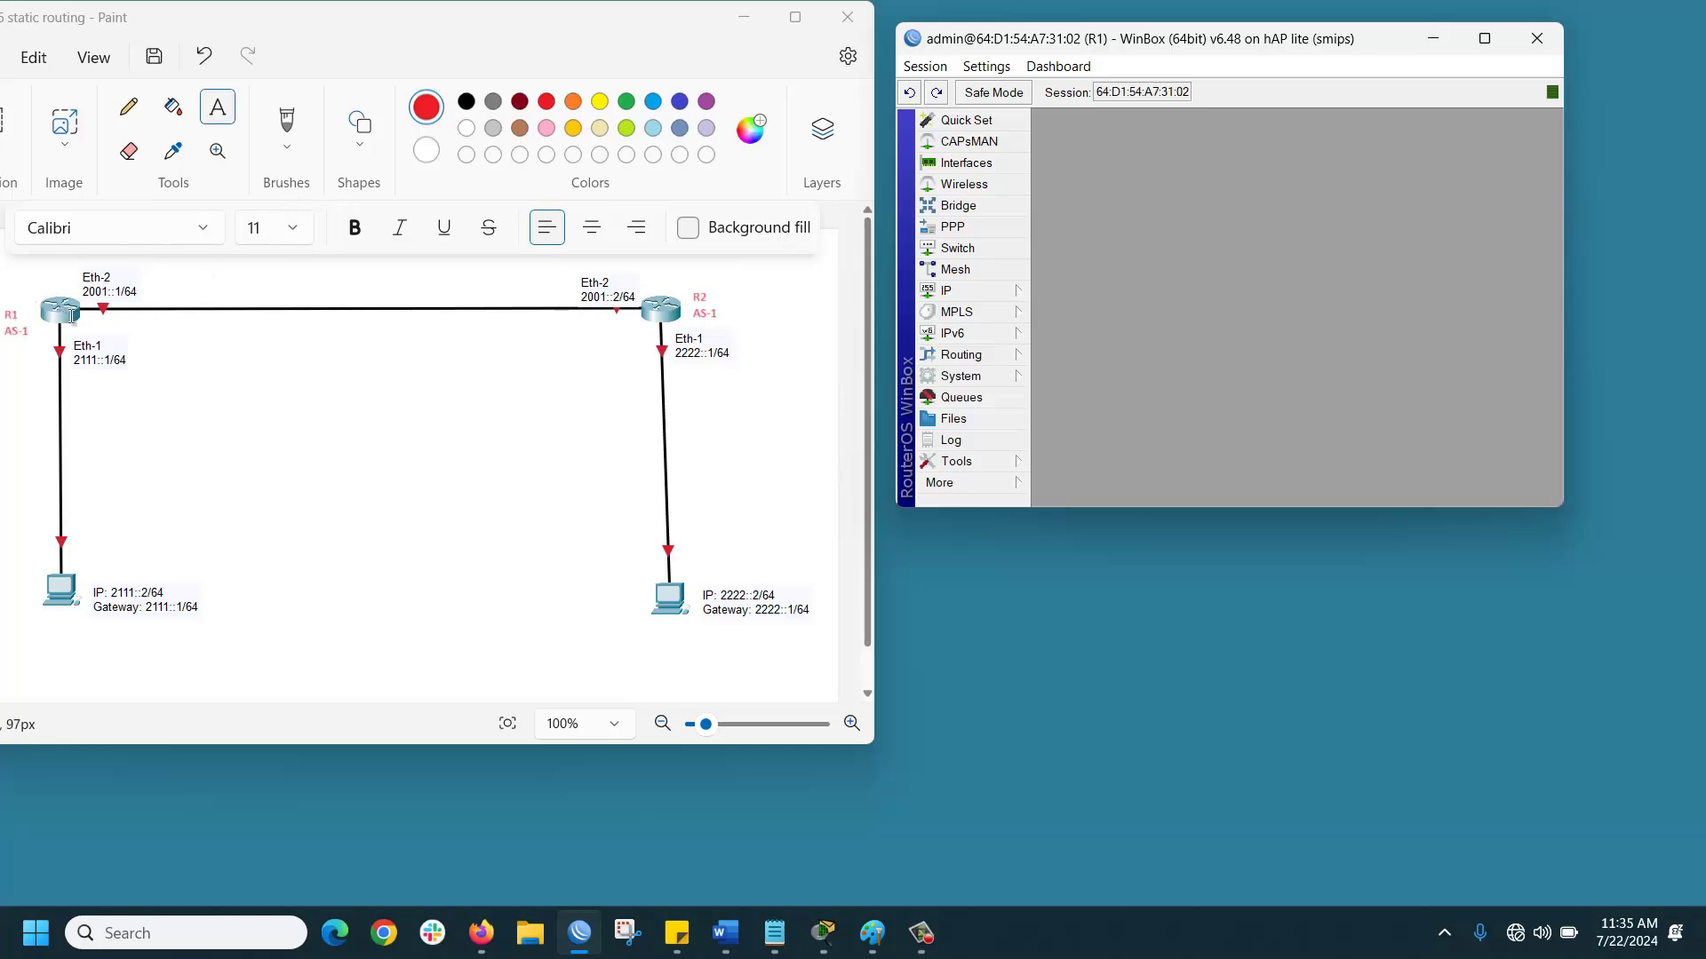
# - Add IPv6 address 2111::1/64 on ether1 with advertising turned off
pyautogui.click(980, 340)
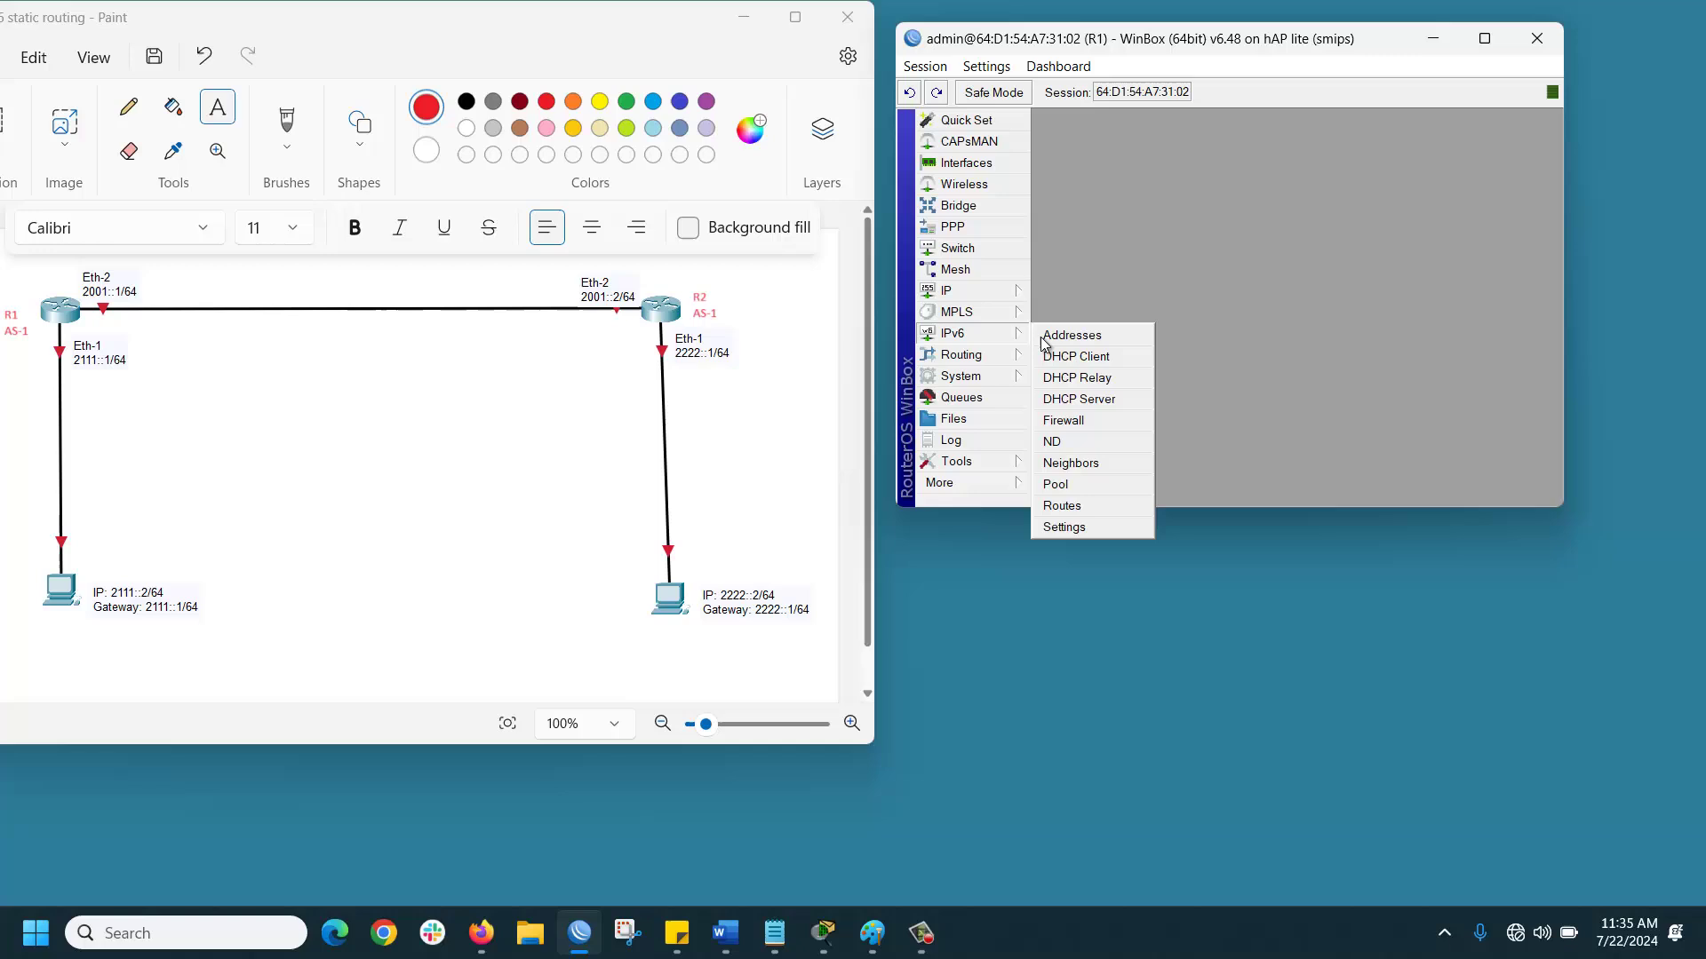
pyautogui.click(1045, 335)
pyautogui.click(1070, 160)
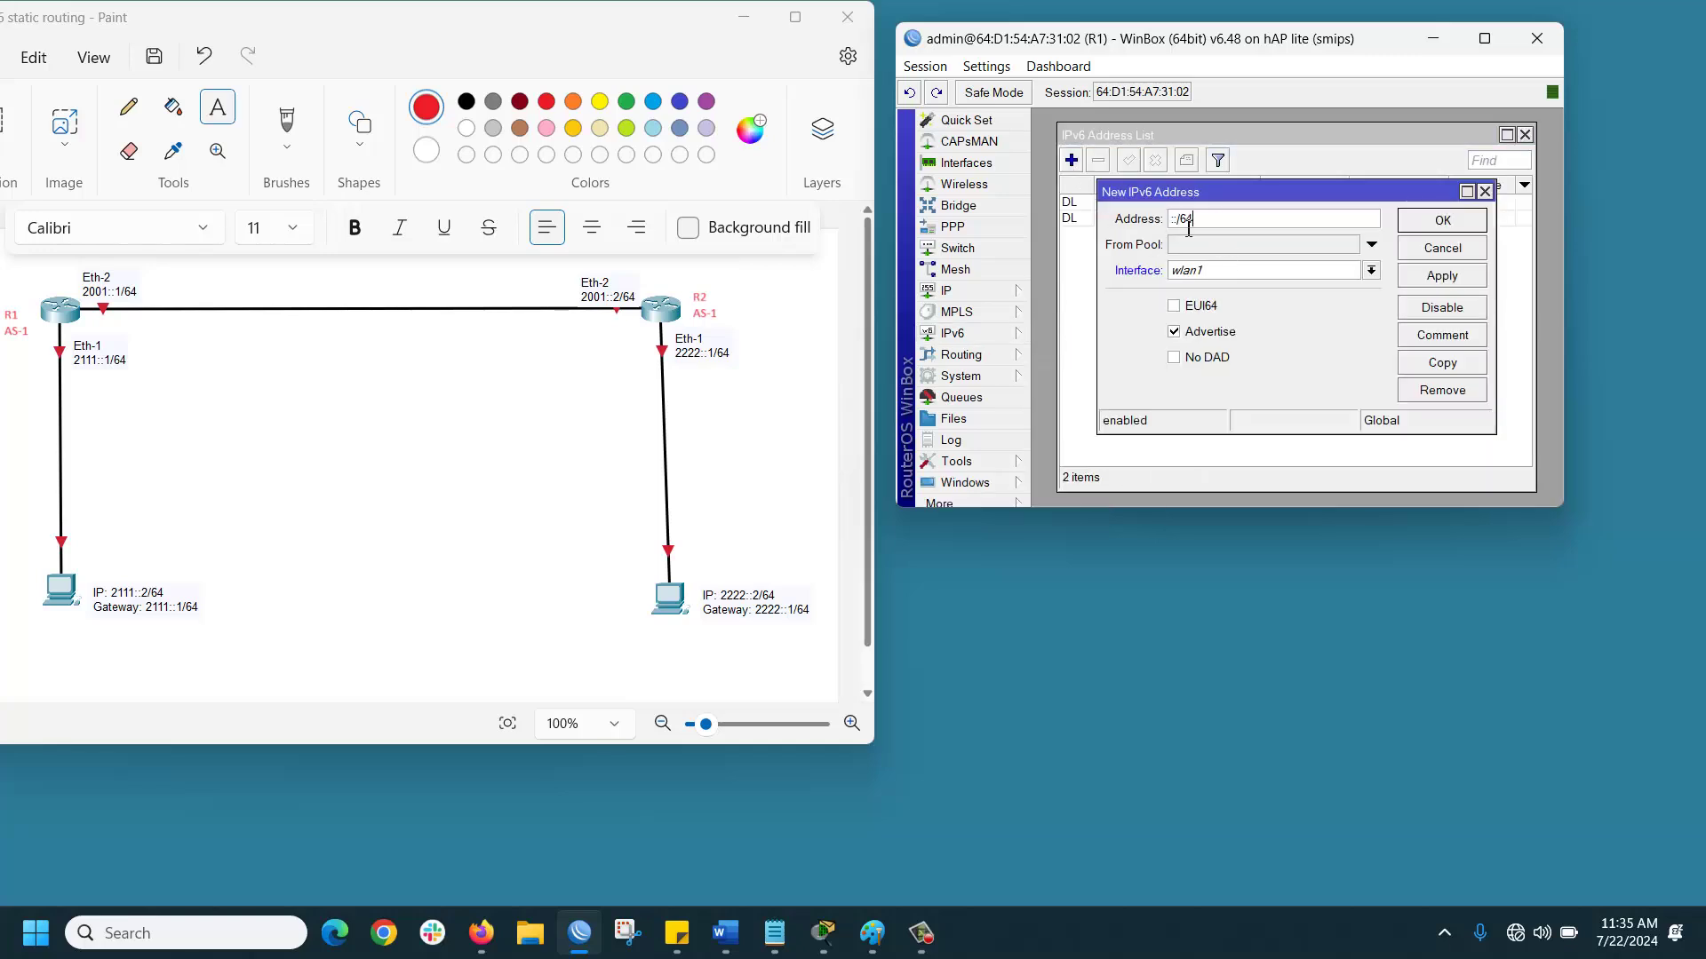
pyautogui.write('2111::1/64')
pyautogui.click(1218, 276)
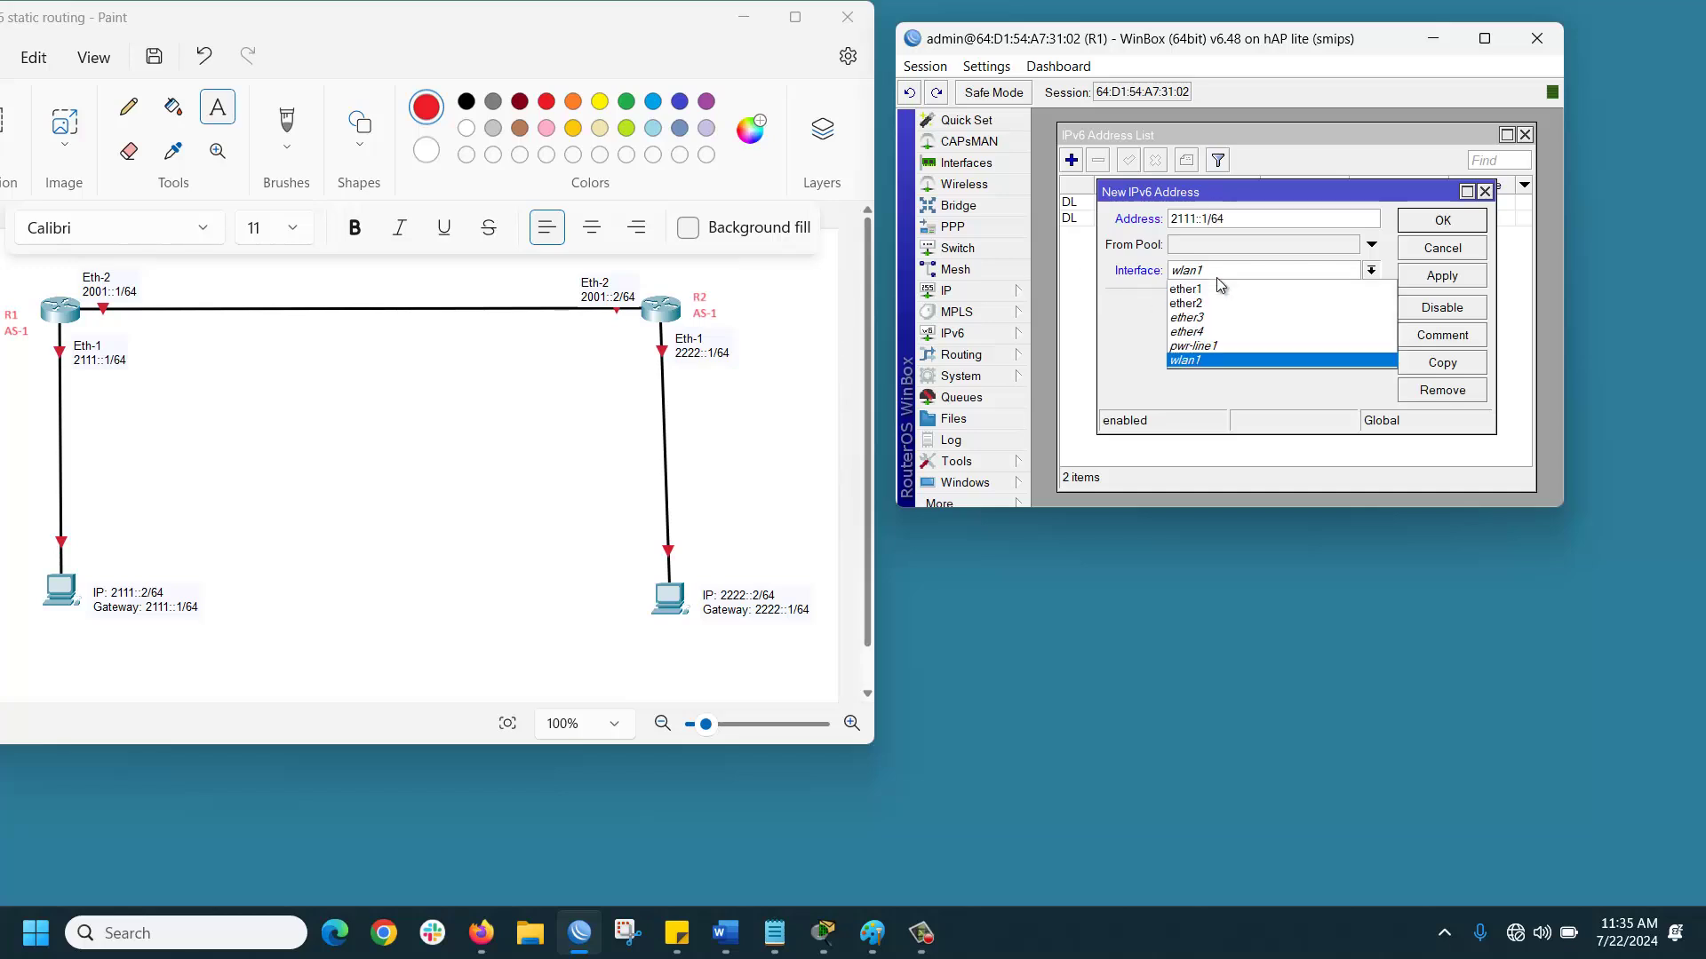
pyautogui.click(1218, 290)
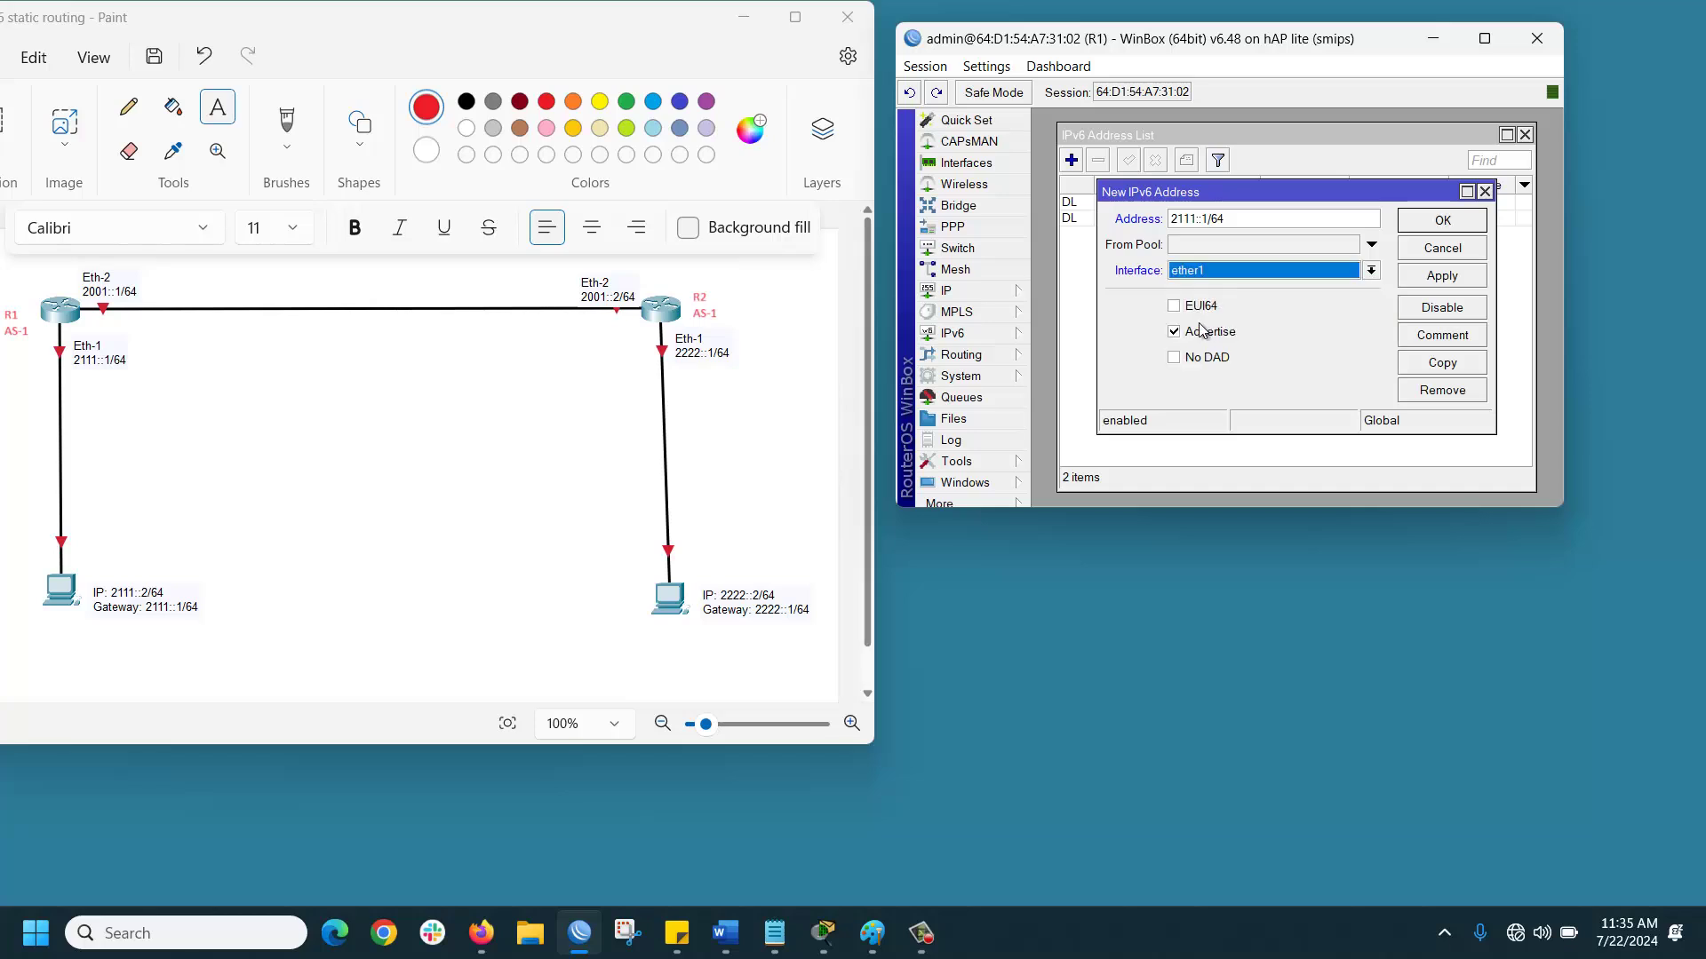
pyautogui.click(1201, 331)
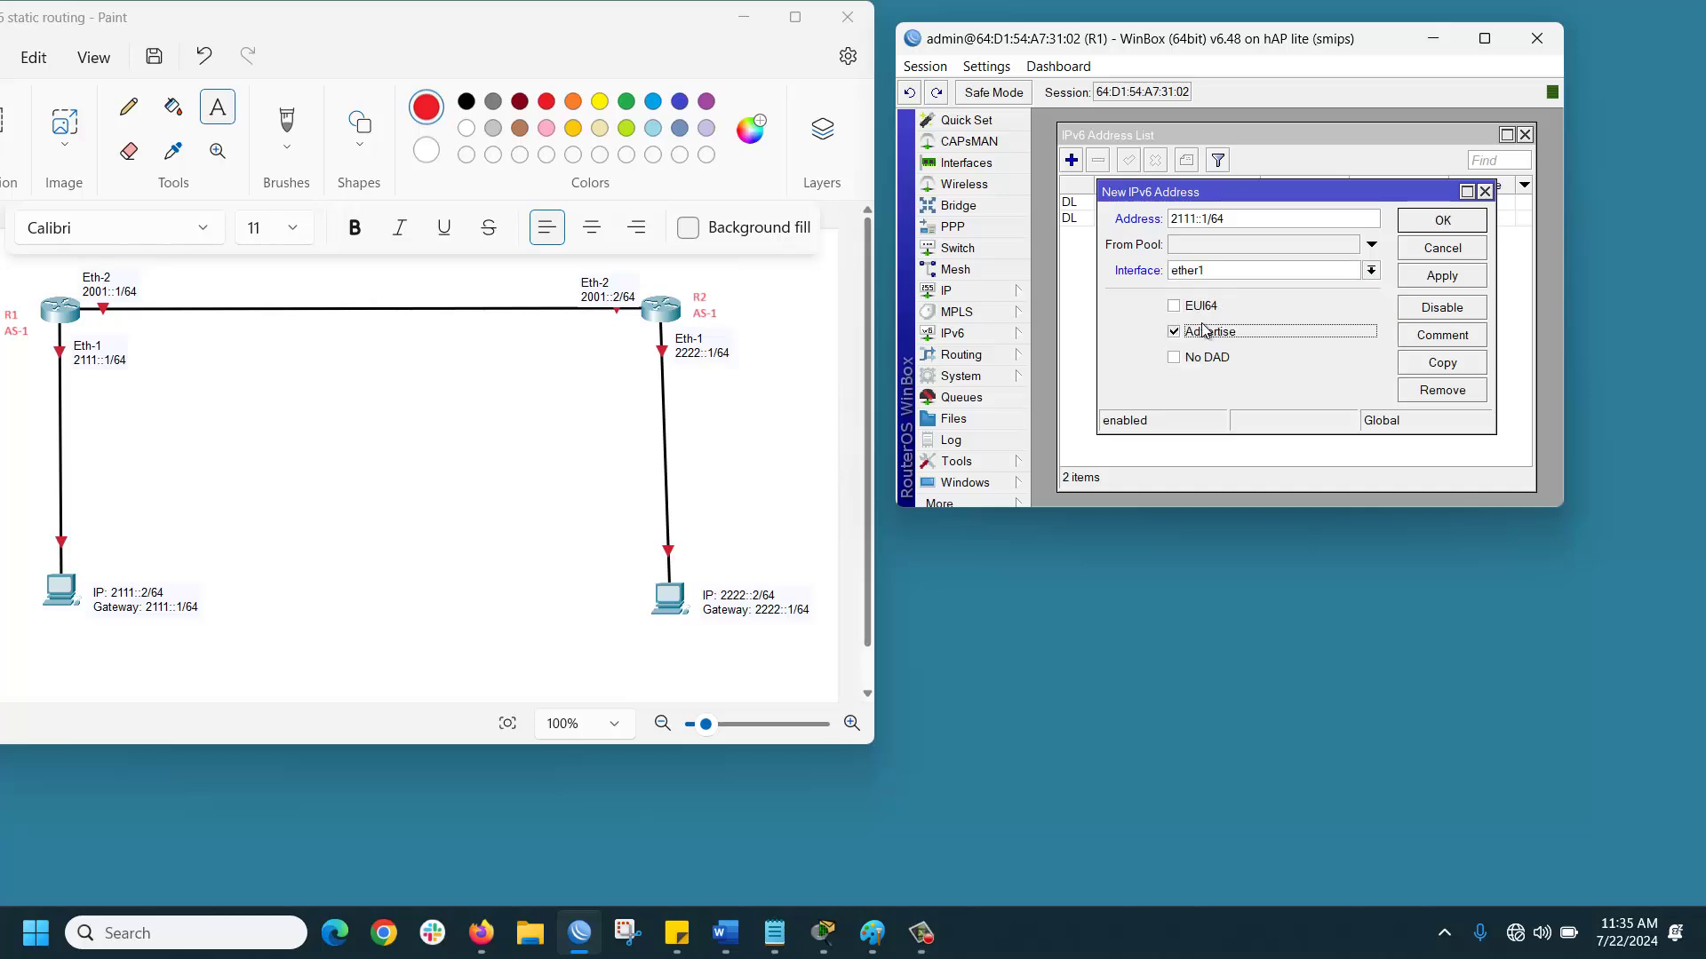
pyautogui.click(1426, 224)
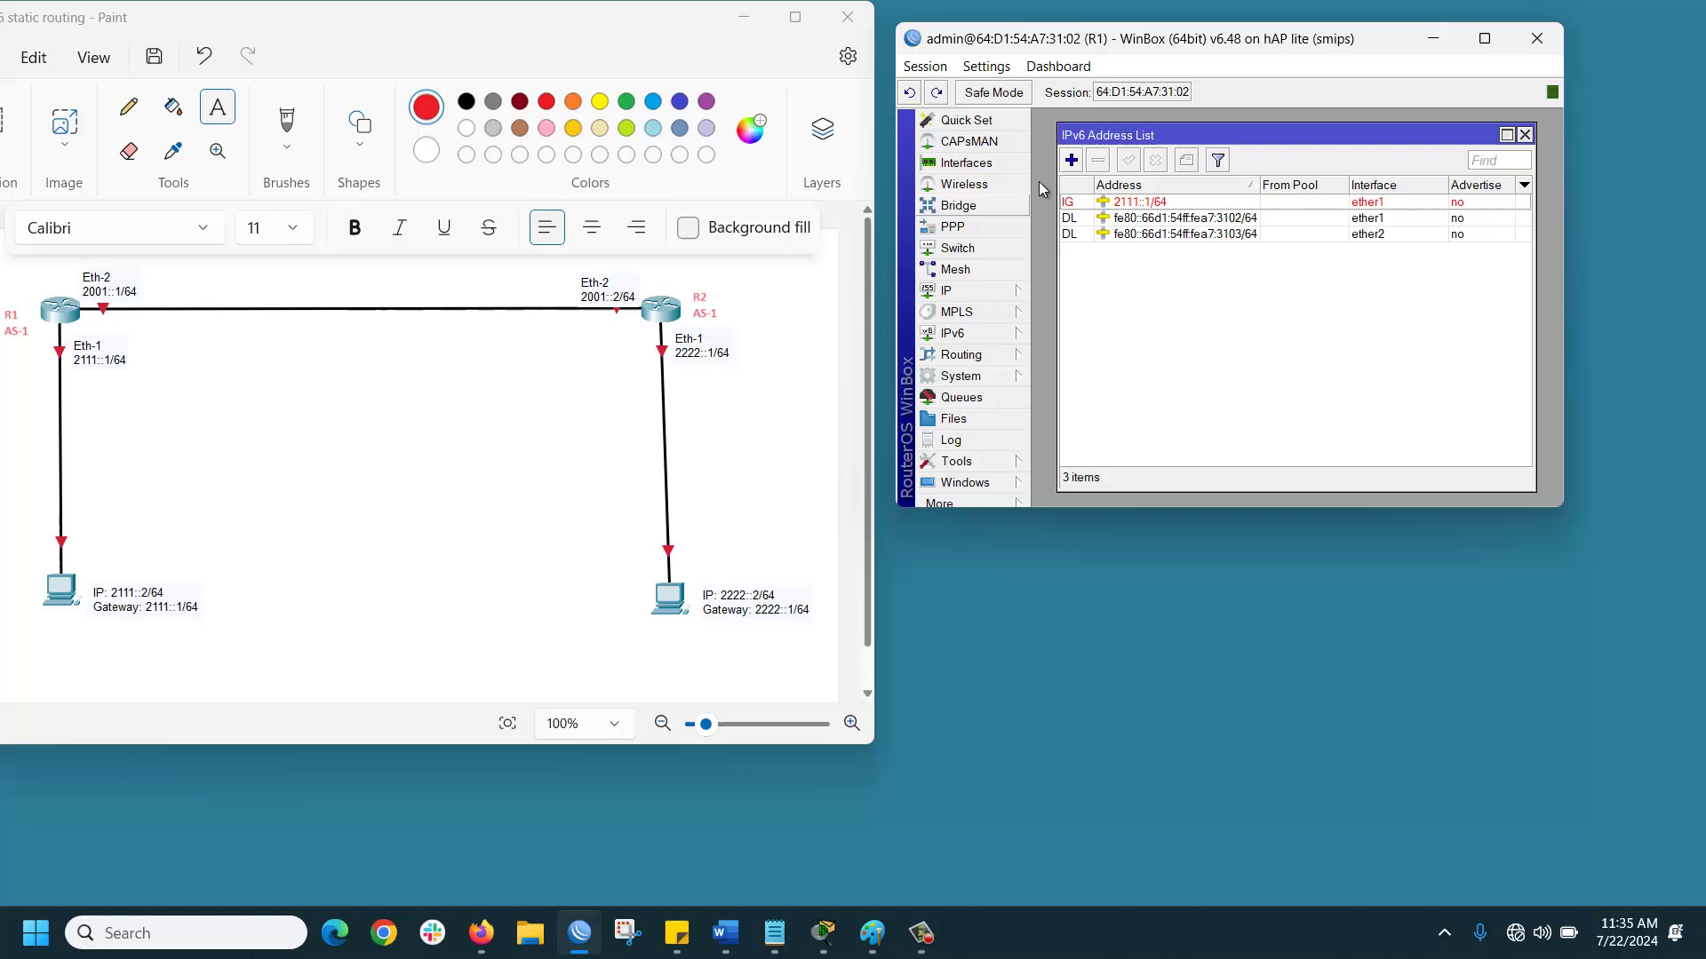
# - Add IPv6 address 2001::1/64 on ether2
pyautogui.click(1071, 160)
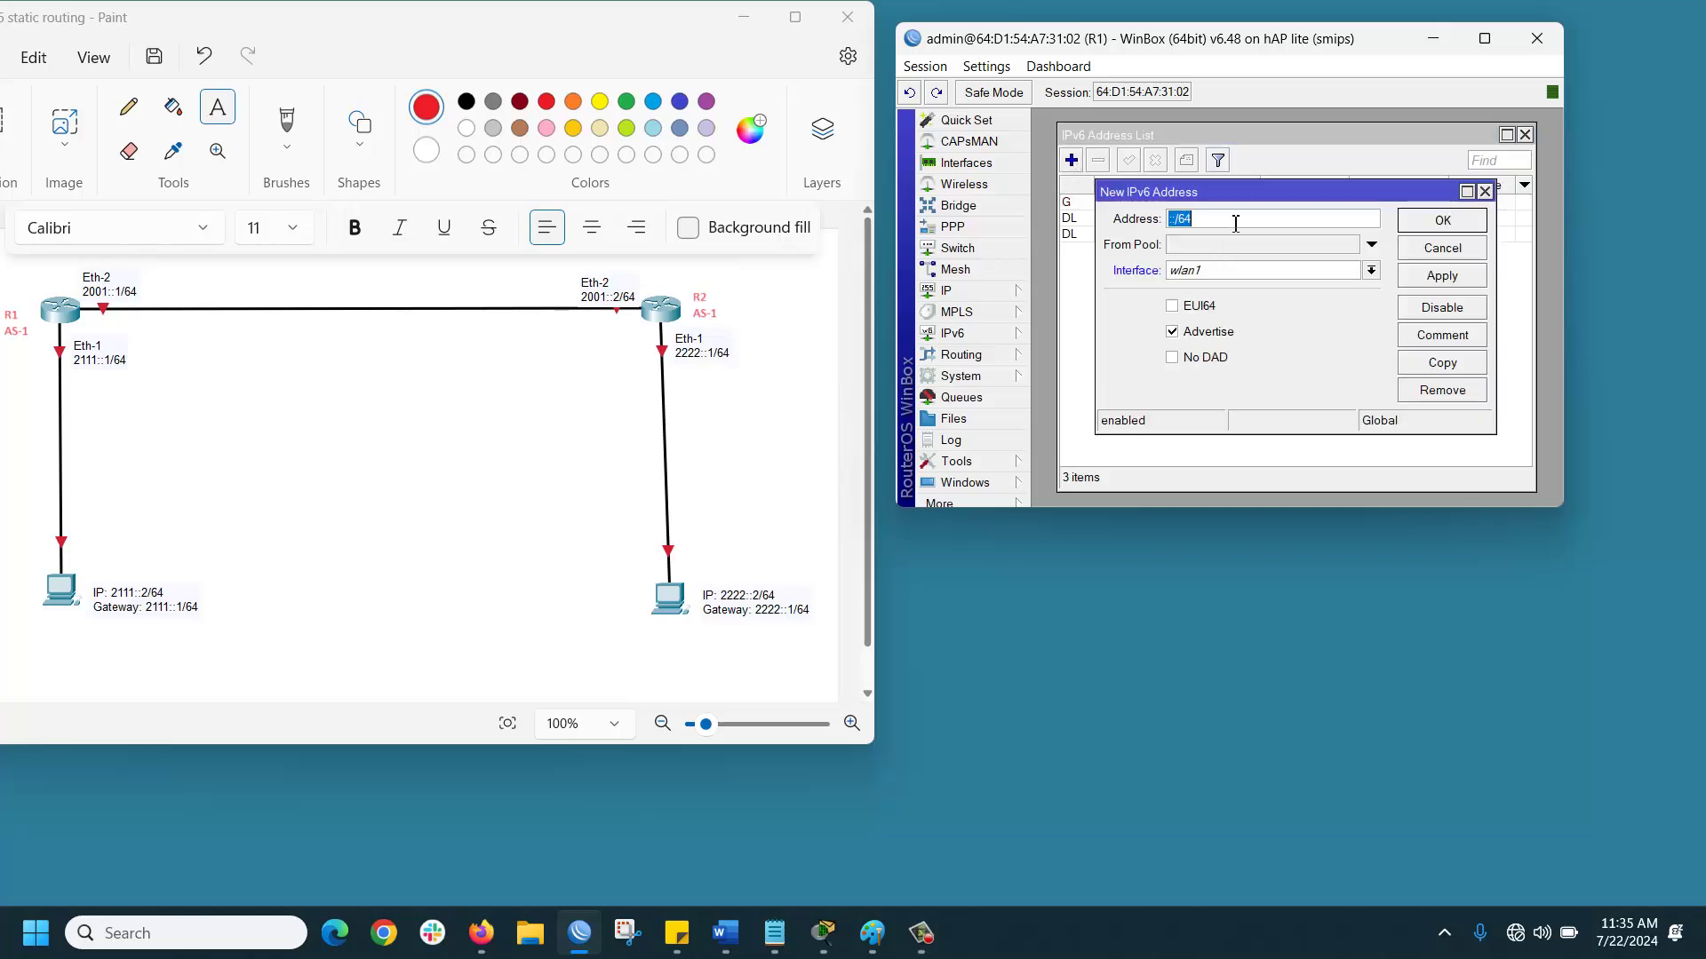
pyautogui.write('2001::1/64')
pyautogui.click(1192, 276)
pyautogui.click(1205, 304)
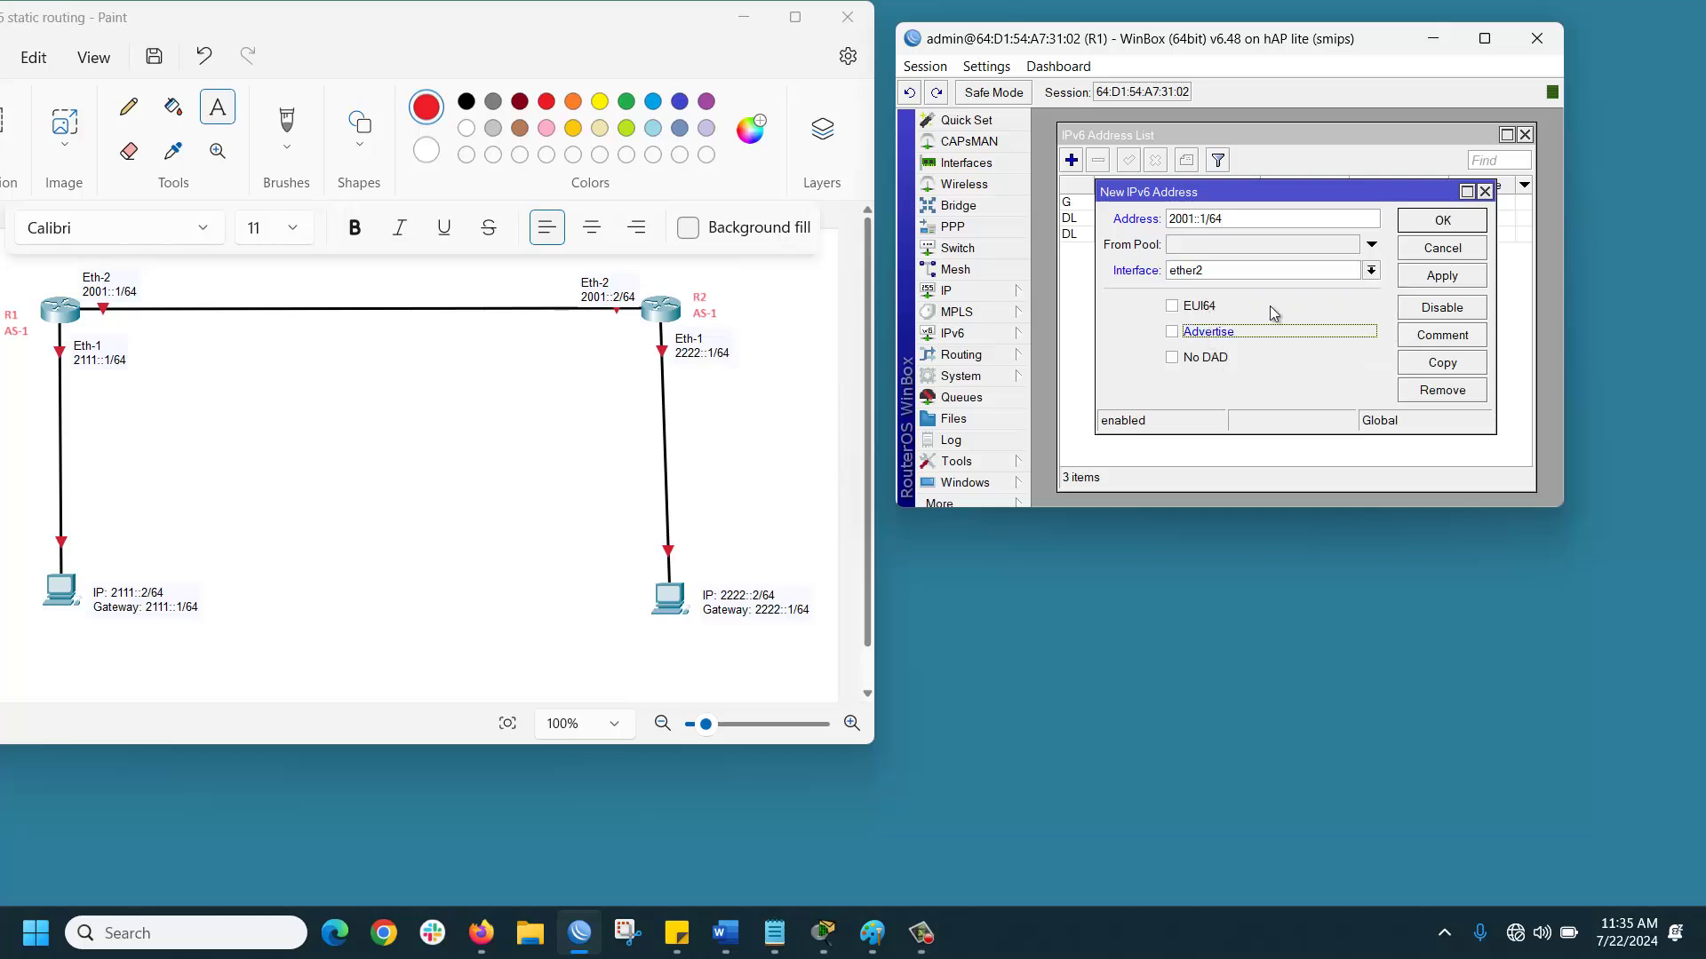
pyautogui.click(1454, 225)
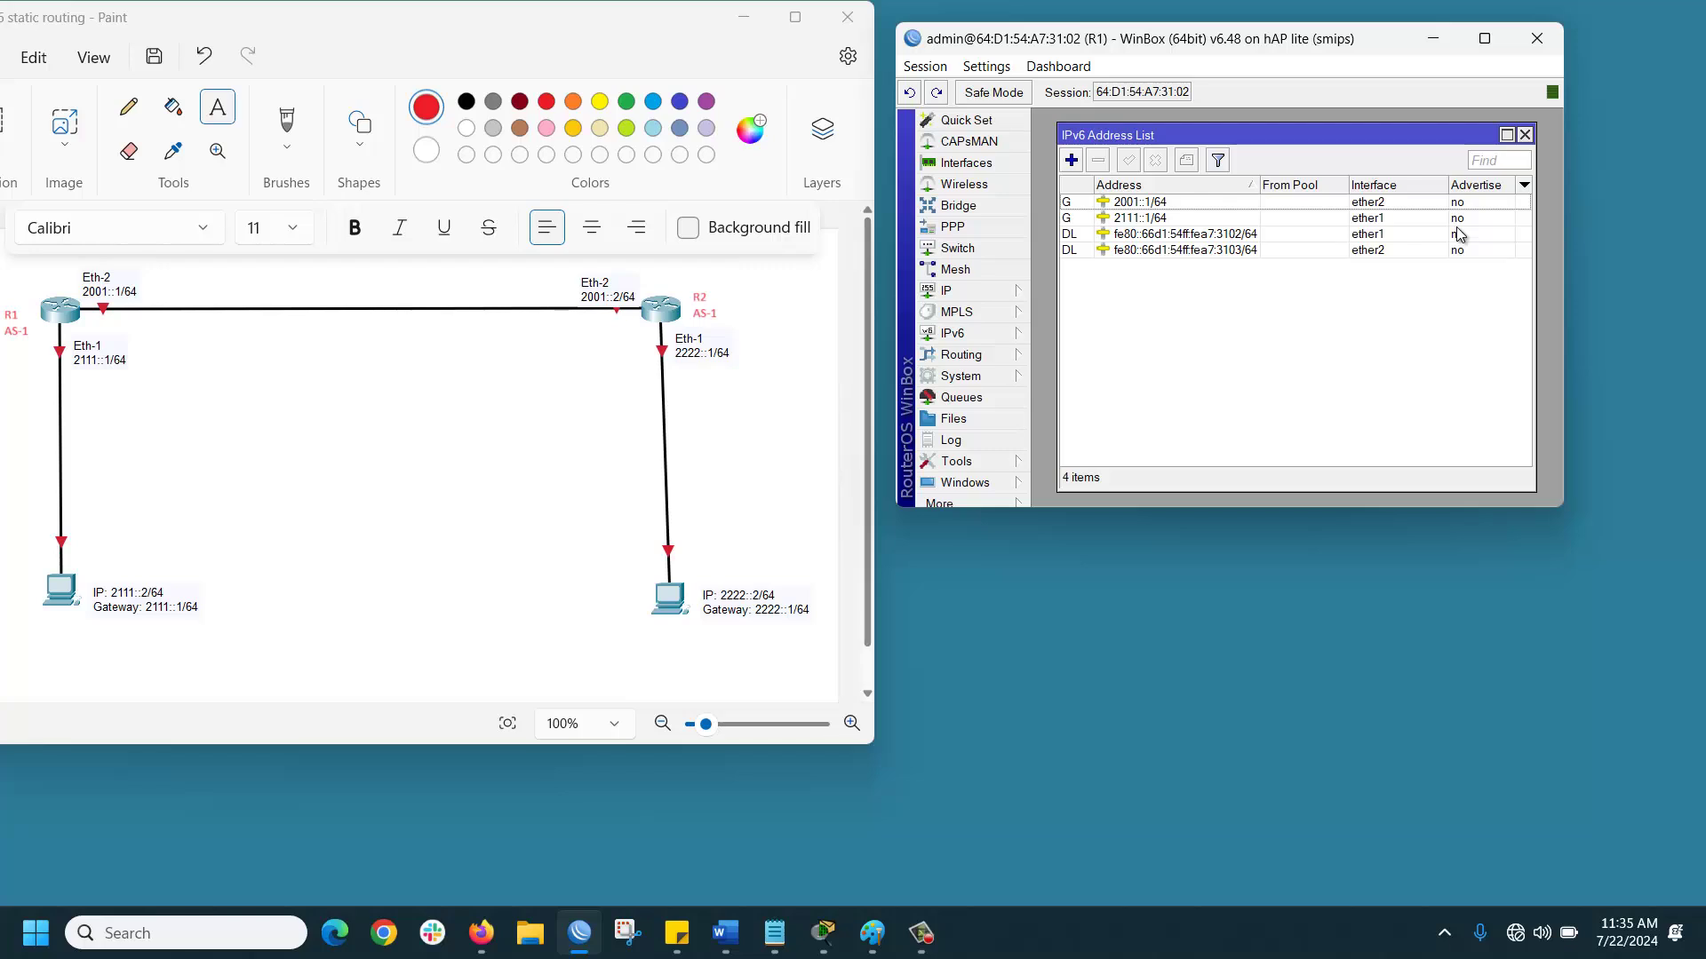
# - Change R1's default BGP instance from AS 65530 to AS 1 with router ID 1.1.1.1
pyautogui.click(993, 375)
pyautogui.click(972, 360)
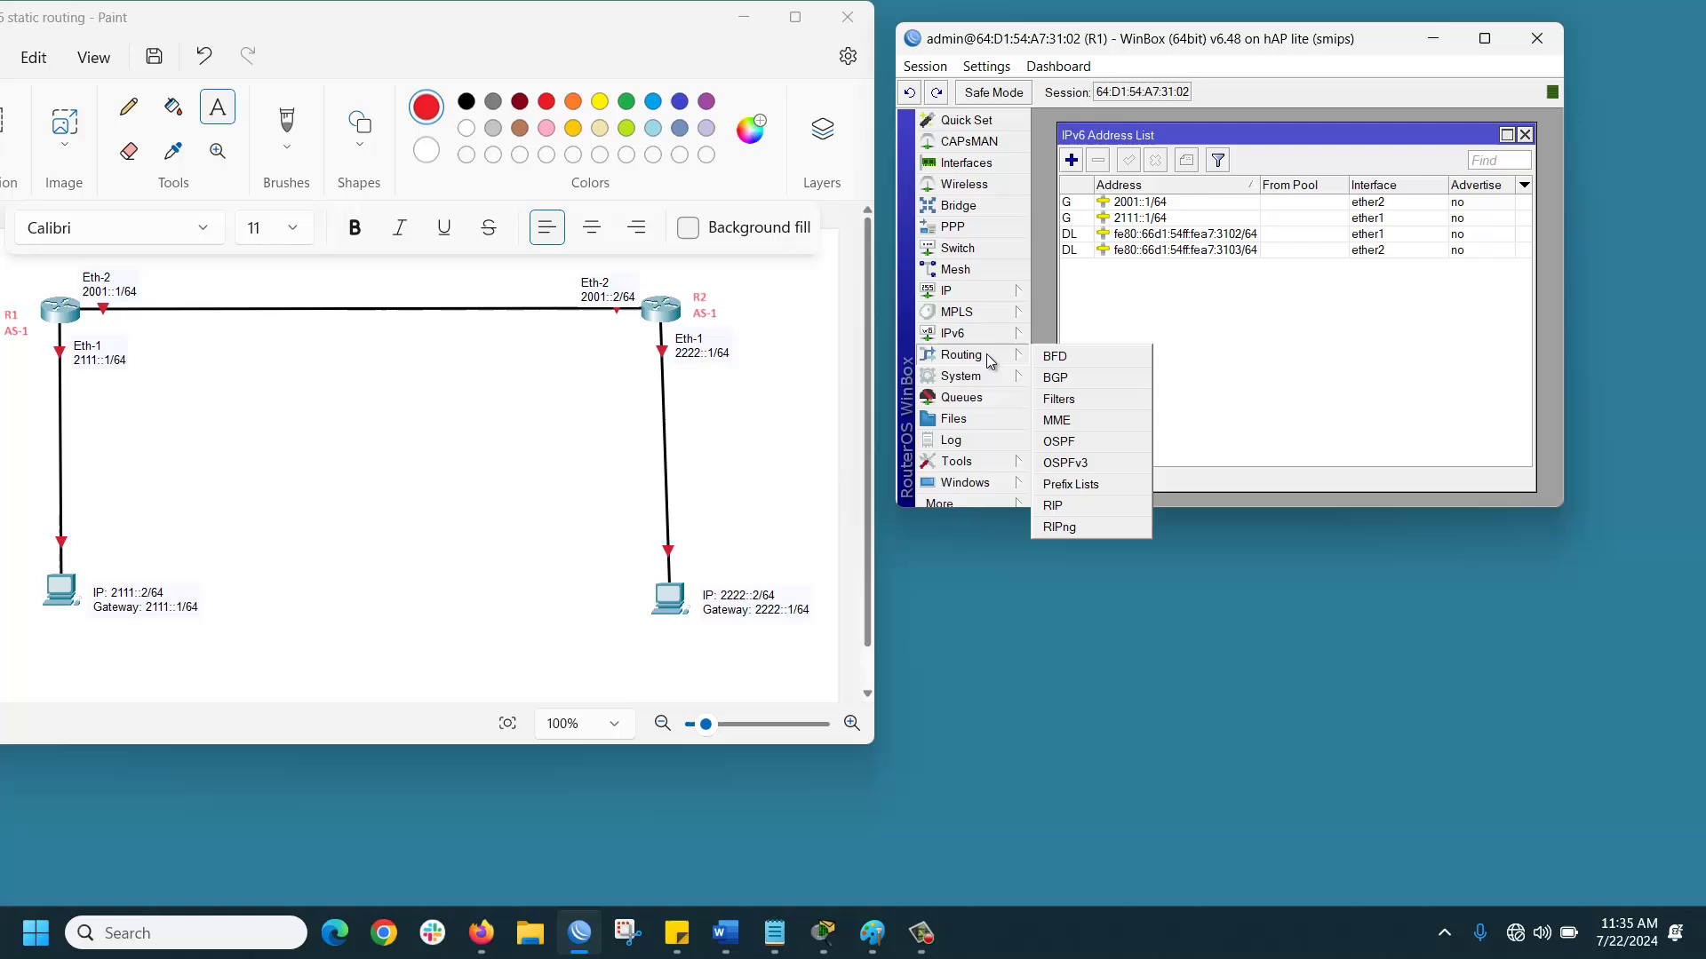
pyautogui.click(1062, 377)
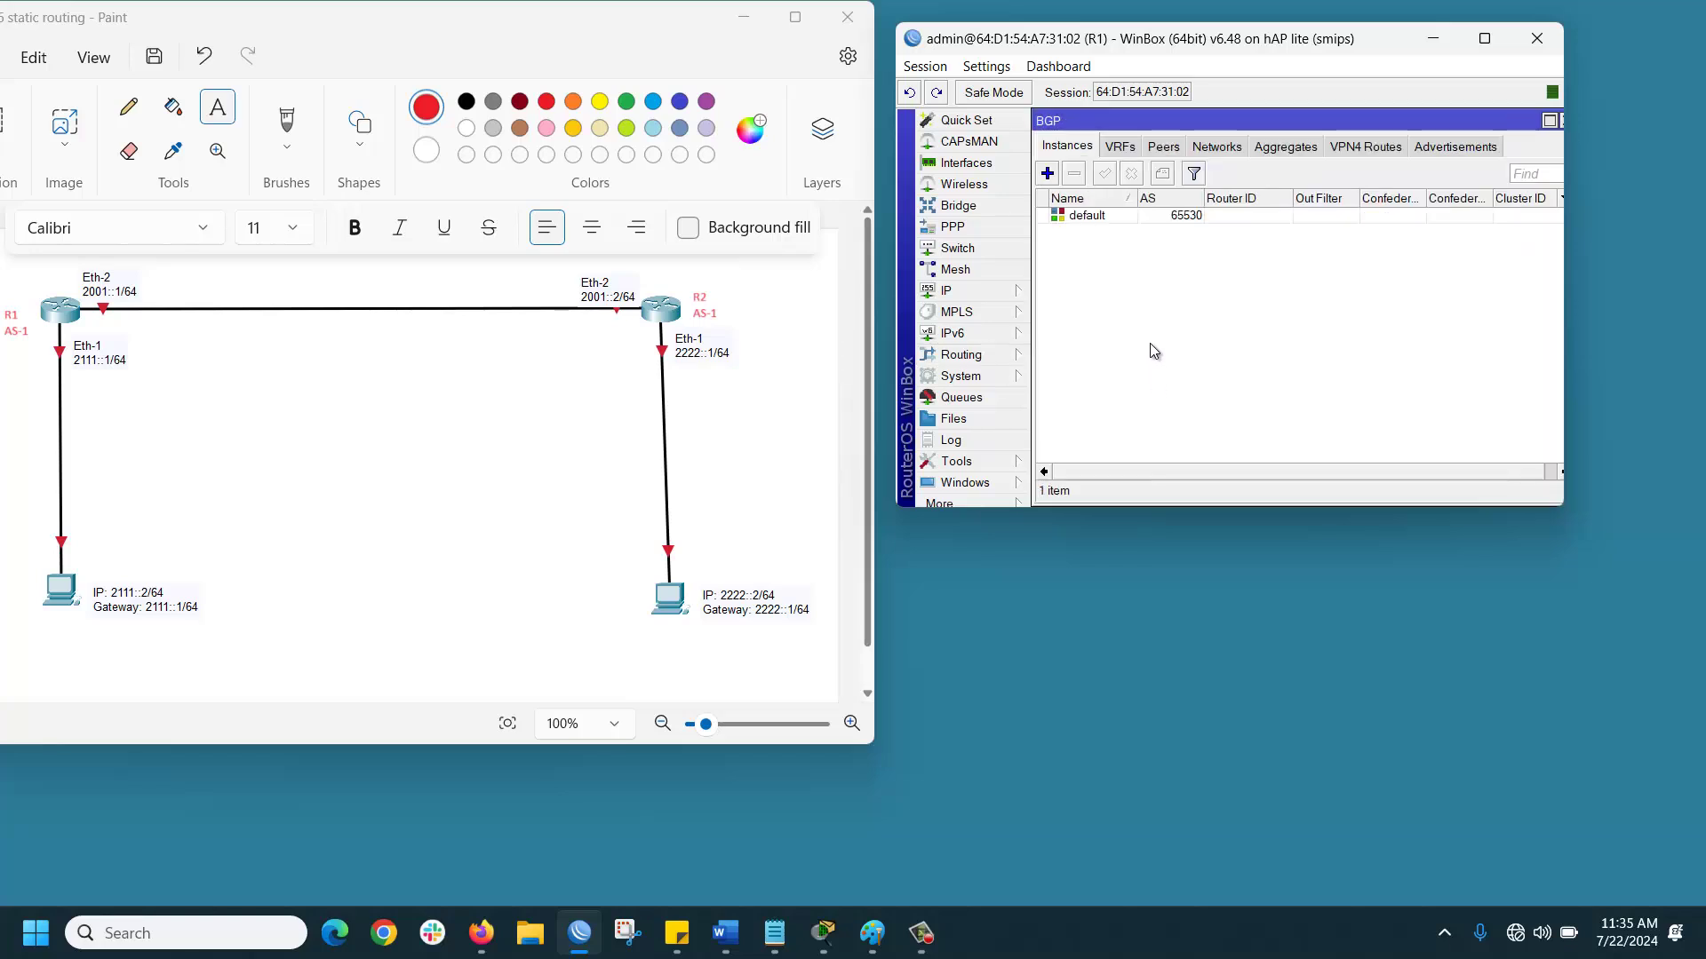
pyautogui.doubleClick(1166, 218)
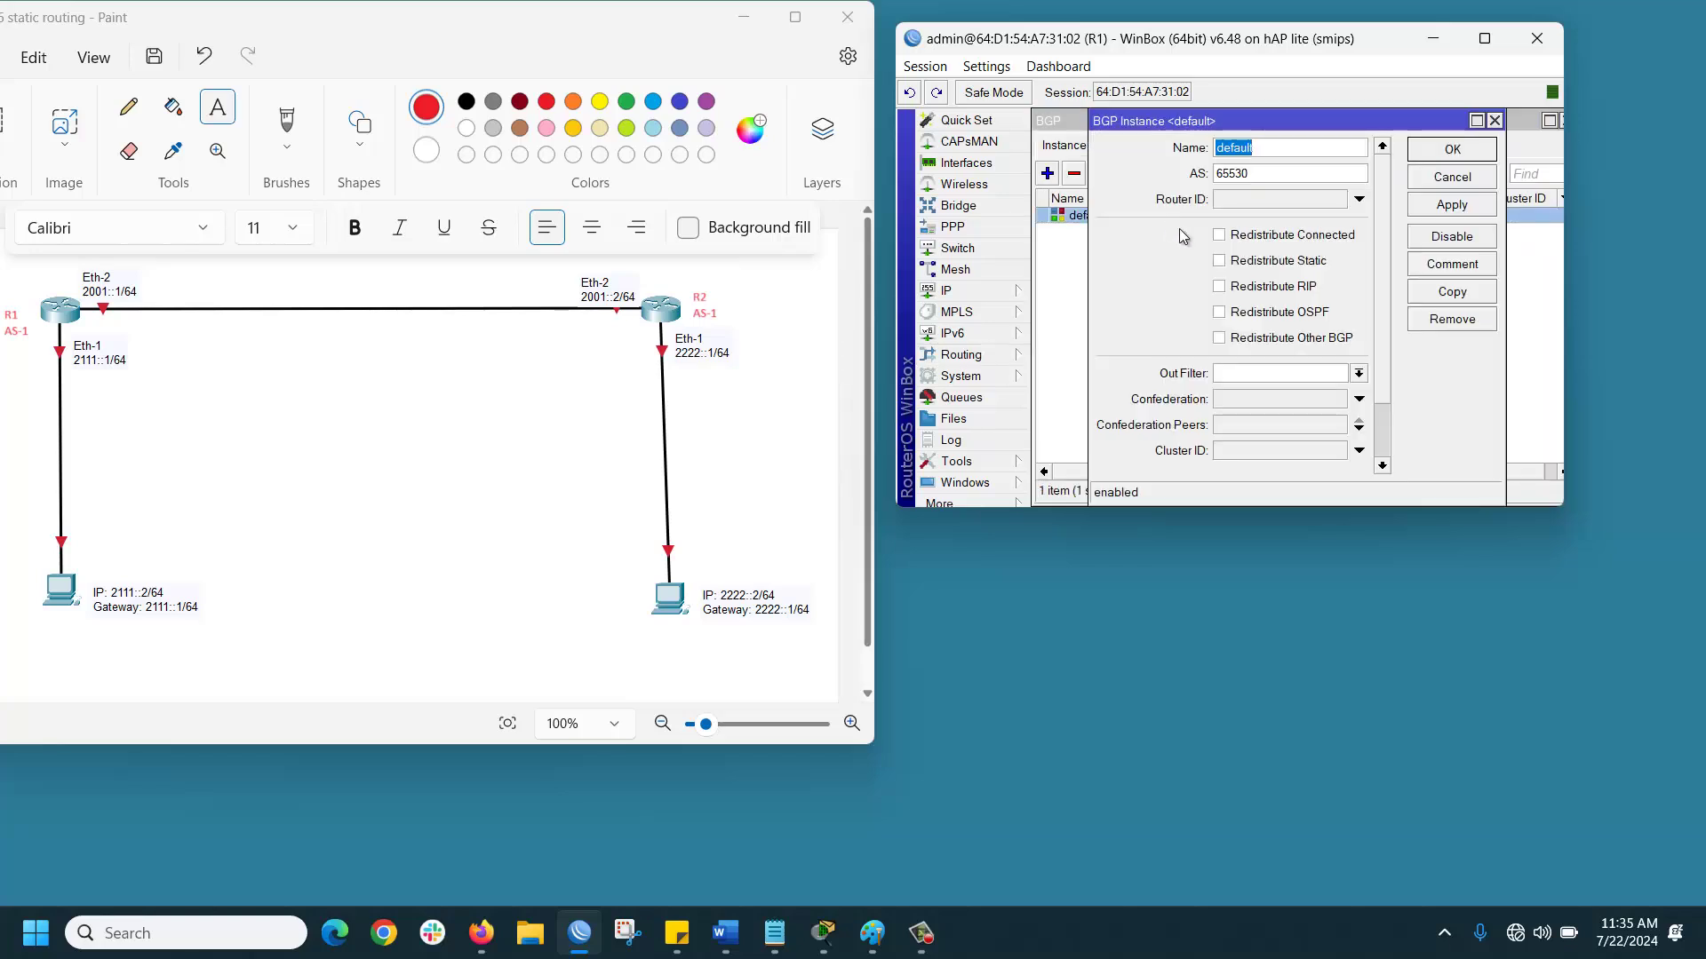
pyautogui.doubleClick(1240, 173)
pyautogui.write('1')
pyautogui.click(1233, 204)
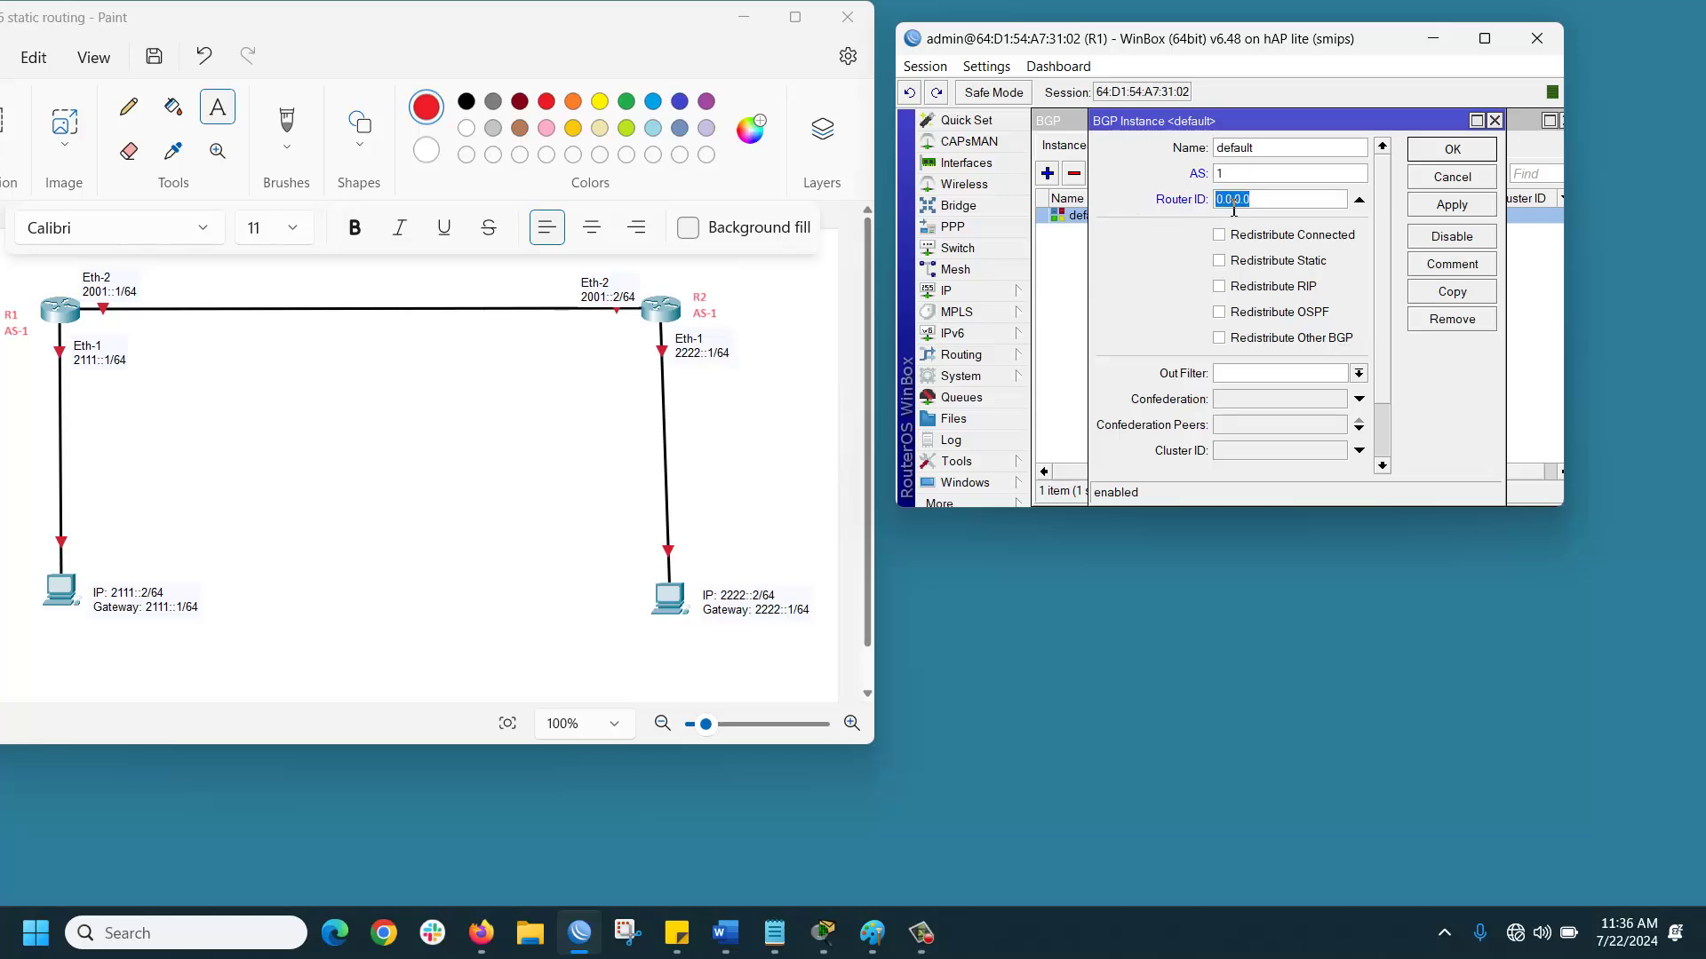
pyautogui.write('1.1.1.1')
pyautogui.click(1462, 207)
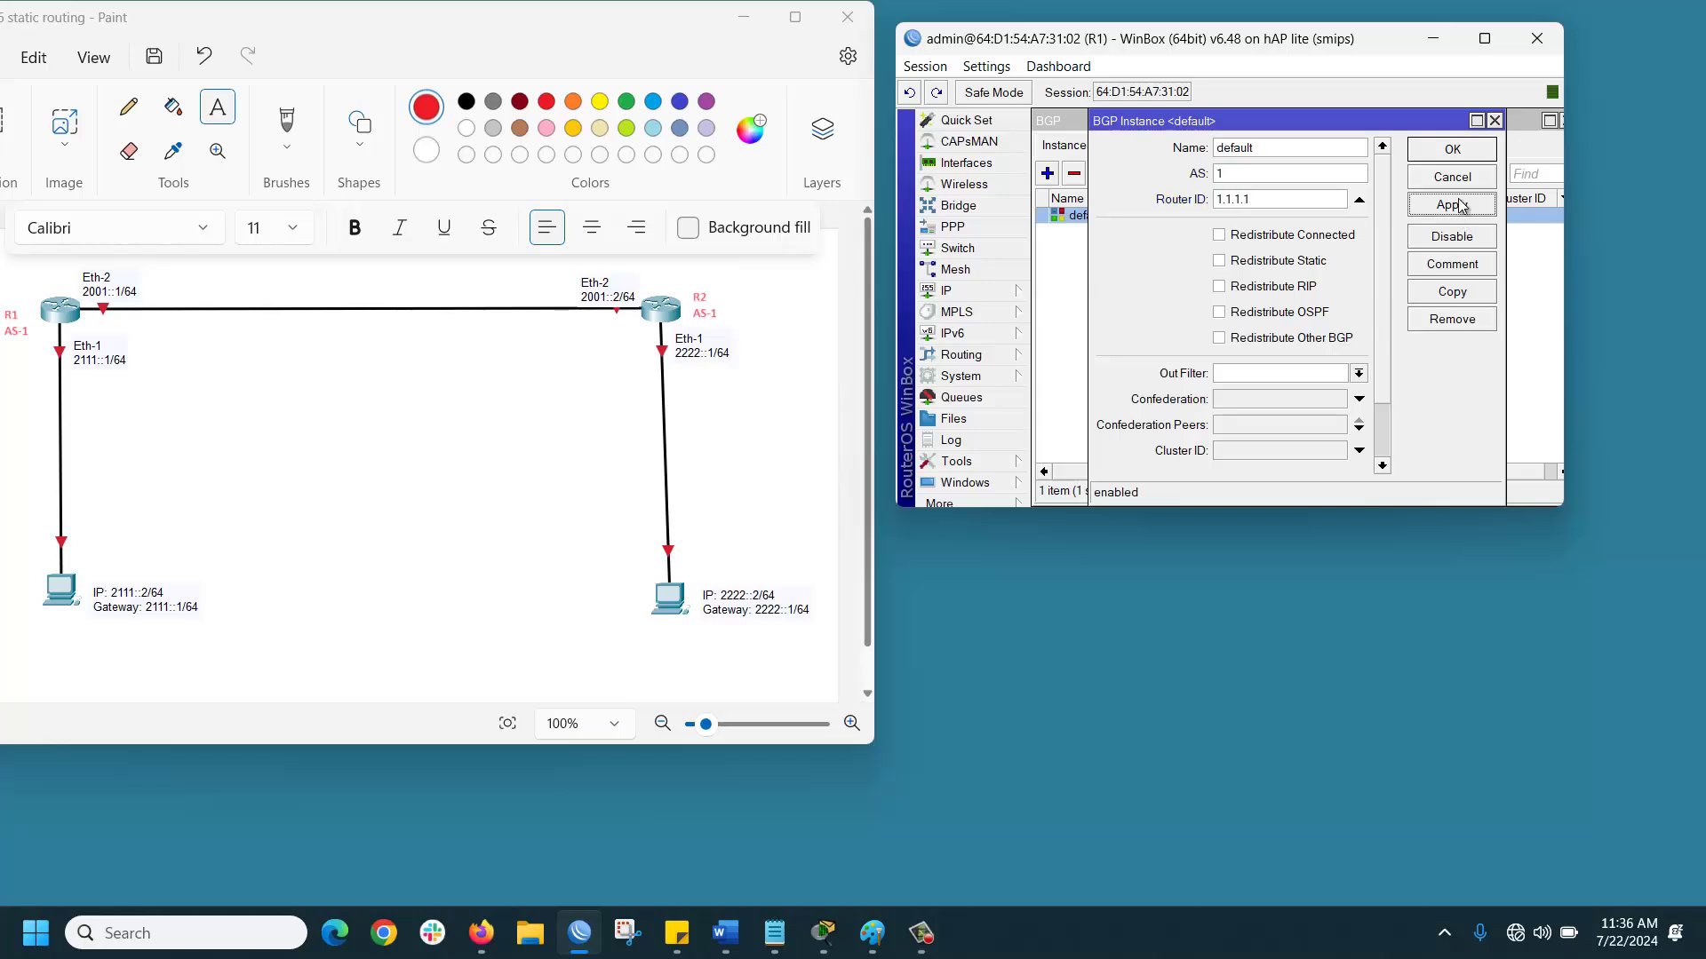
# - Close the BGP instance settings and mark steps one through three as done in the notes
pyautogui.click(1452, 149)
pyautogui.click(775, 933)
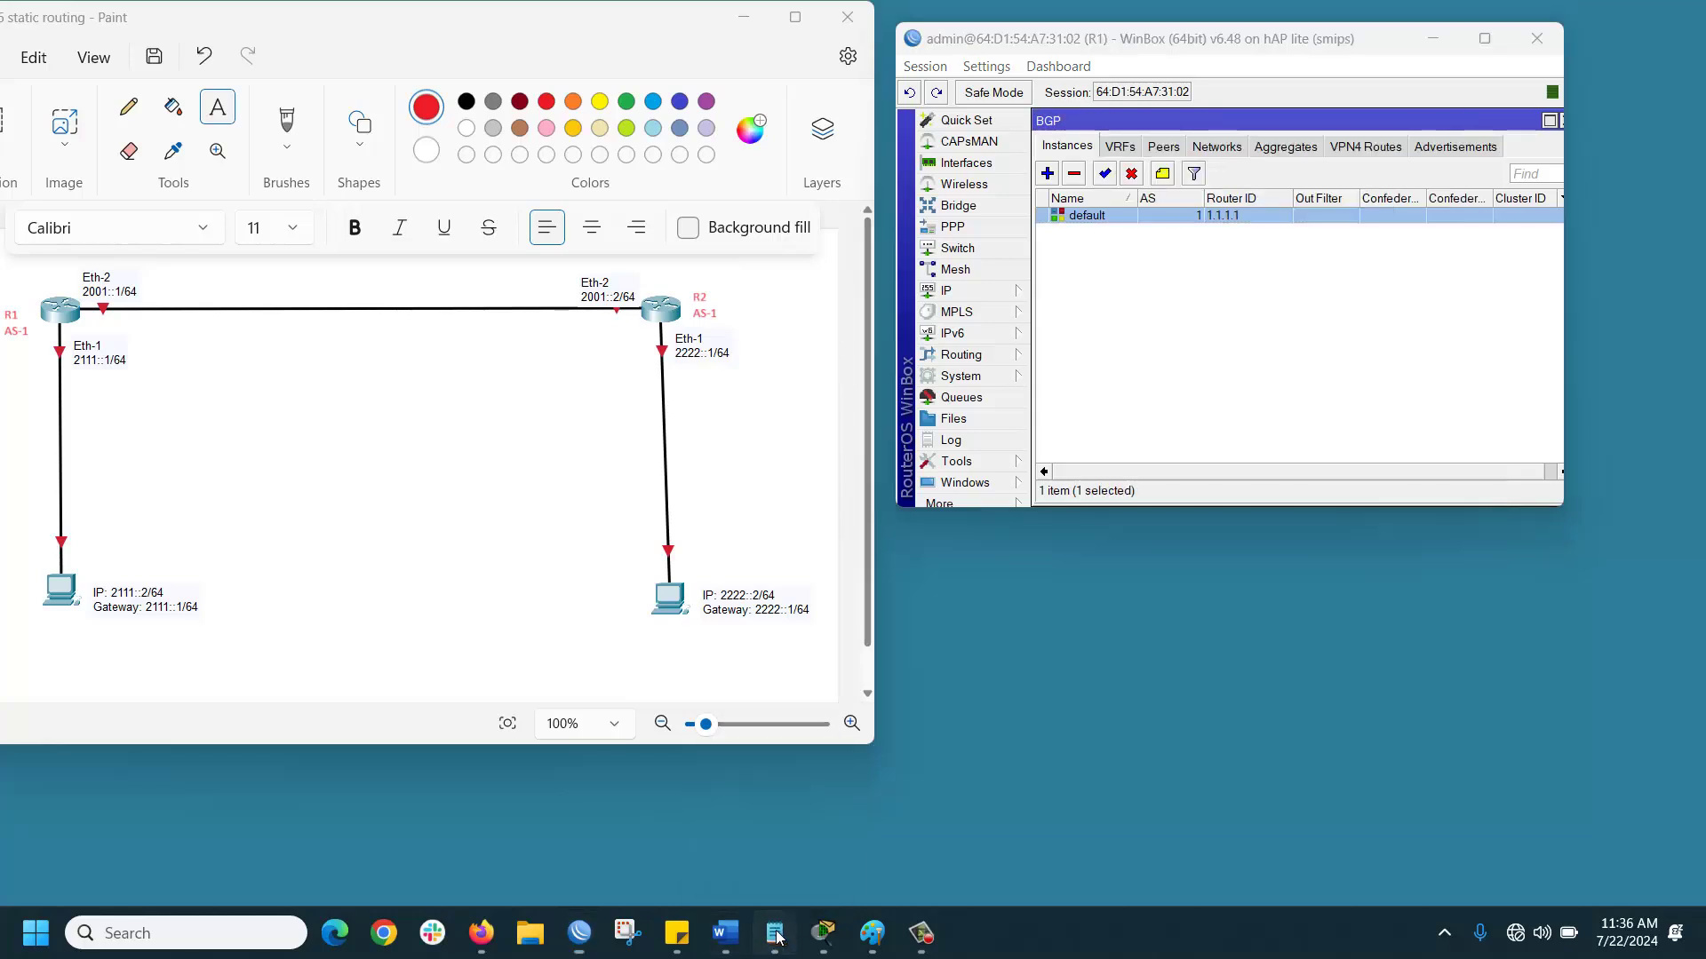
pyautogui.click(778, 253)
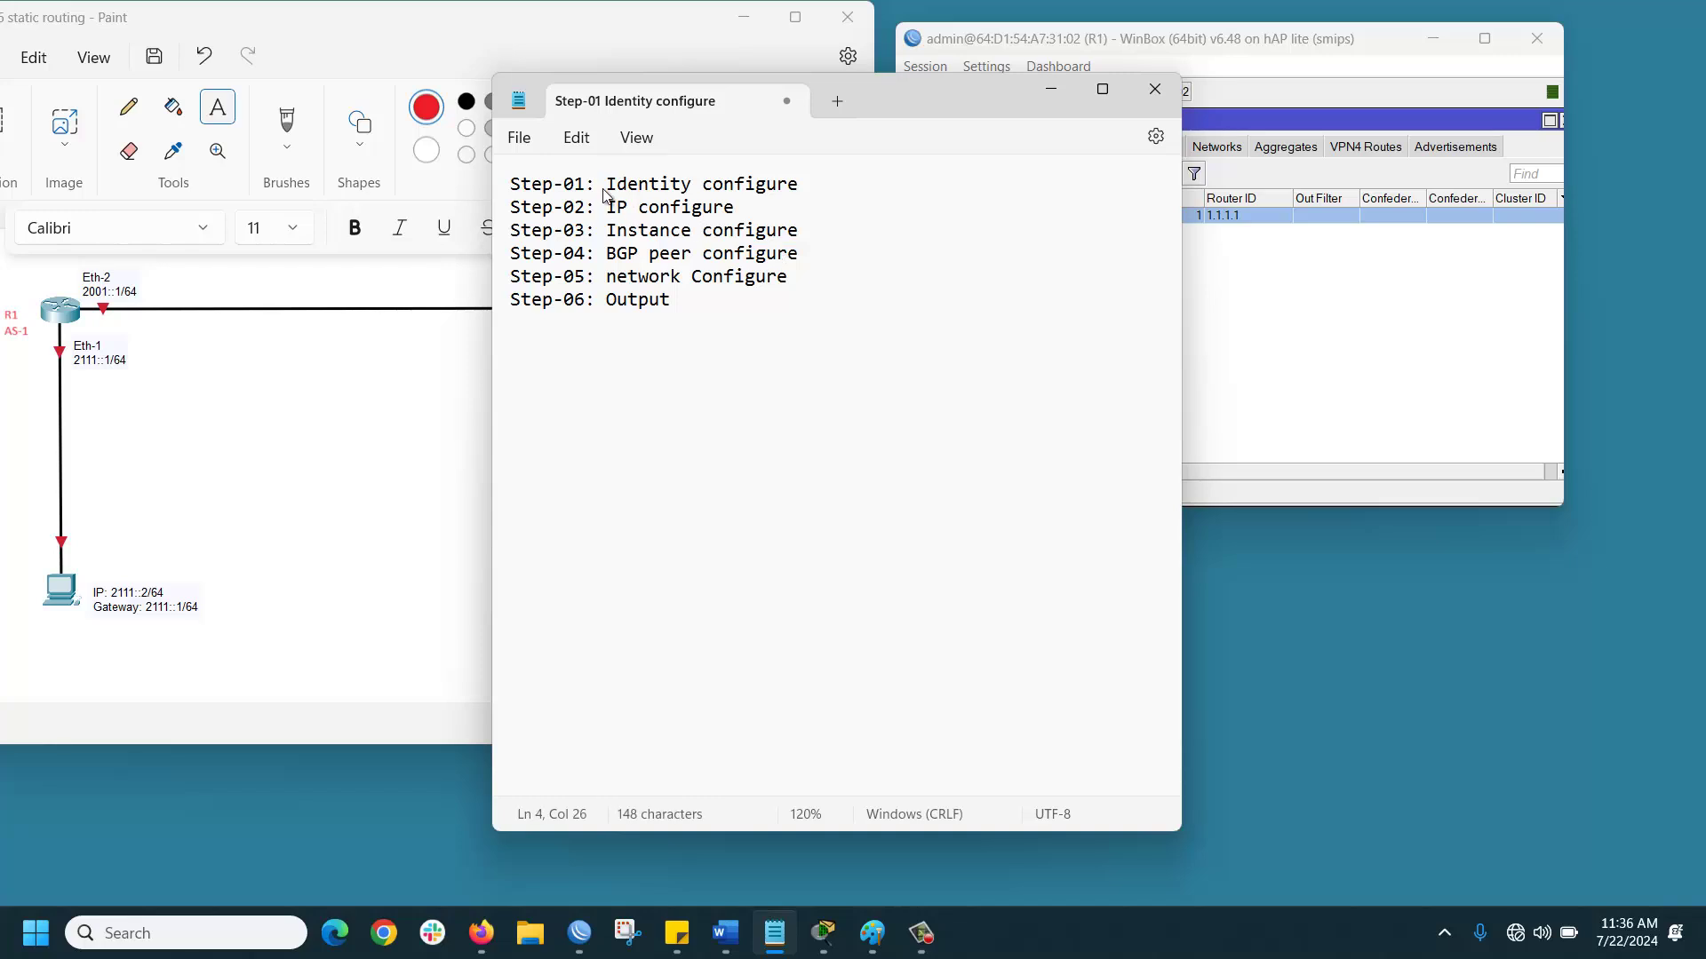
pyautogui.moveTo(604, 194); pyautogui.dragTo(802, 250)
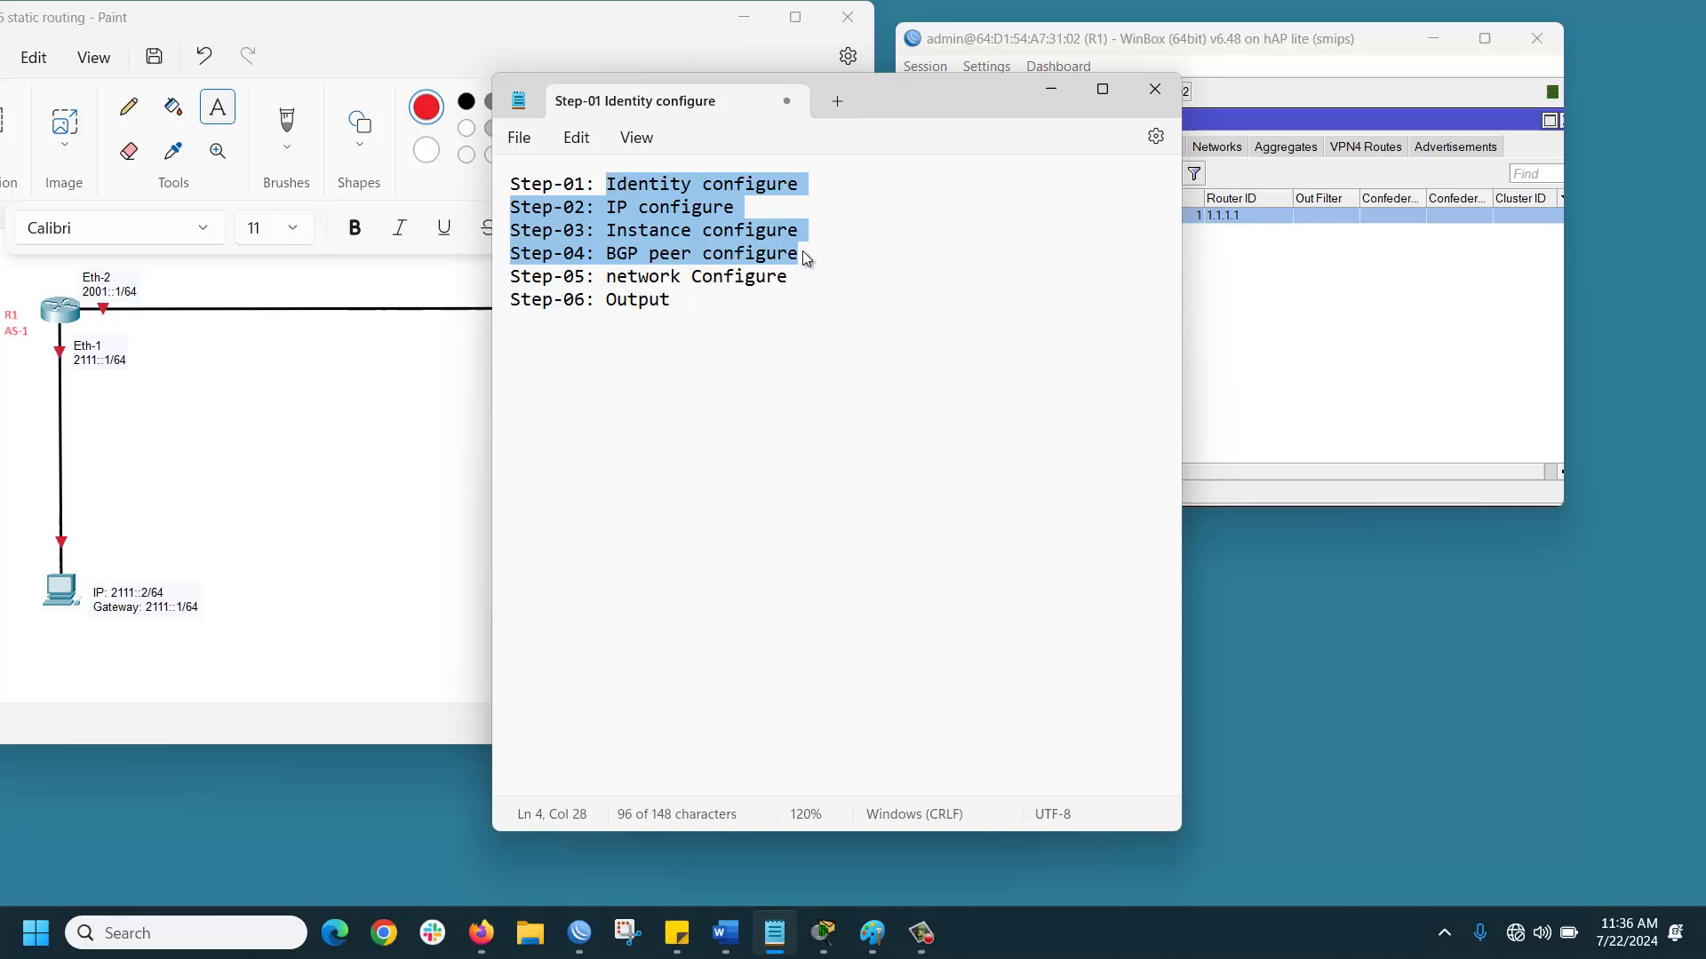
pyautogui.click(1419, 40)
# - Create a new BGP peer named 'R1 to R2' with remote address 2001::2
pyautogui.click(1163, 146)
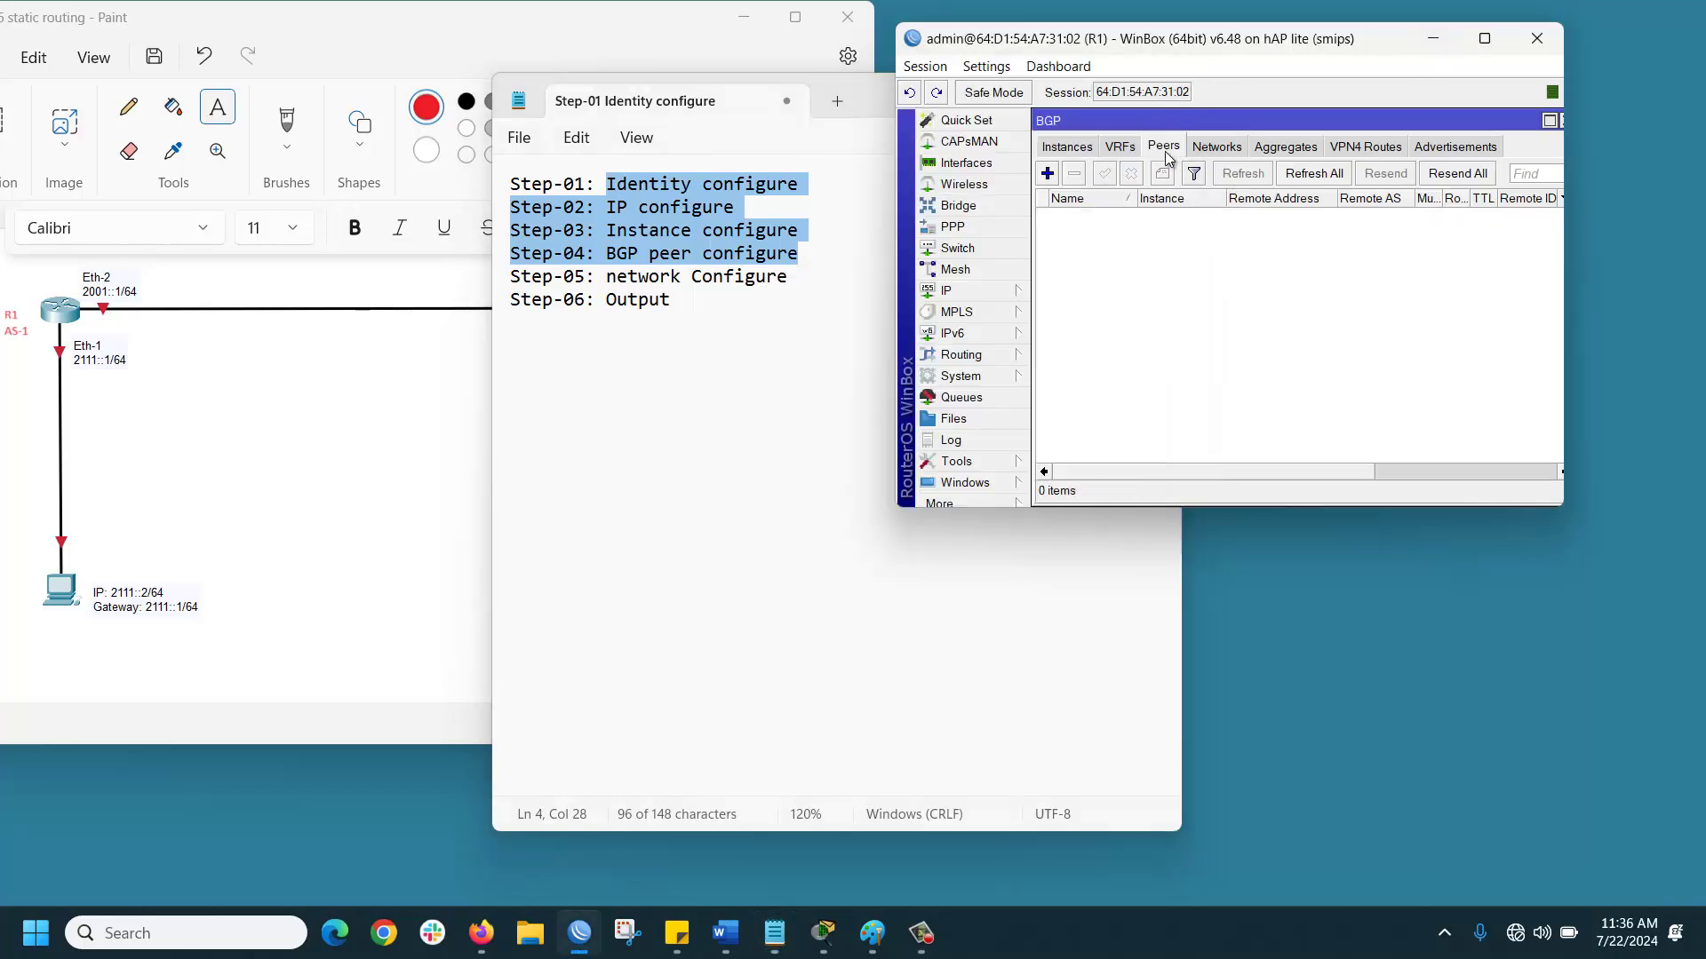
pyautogui.click(1047, 174)
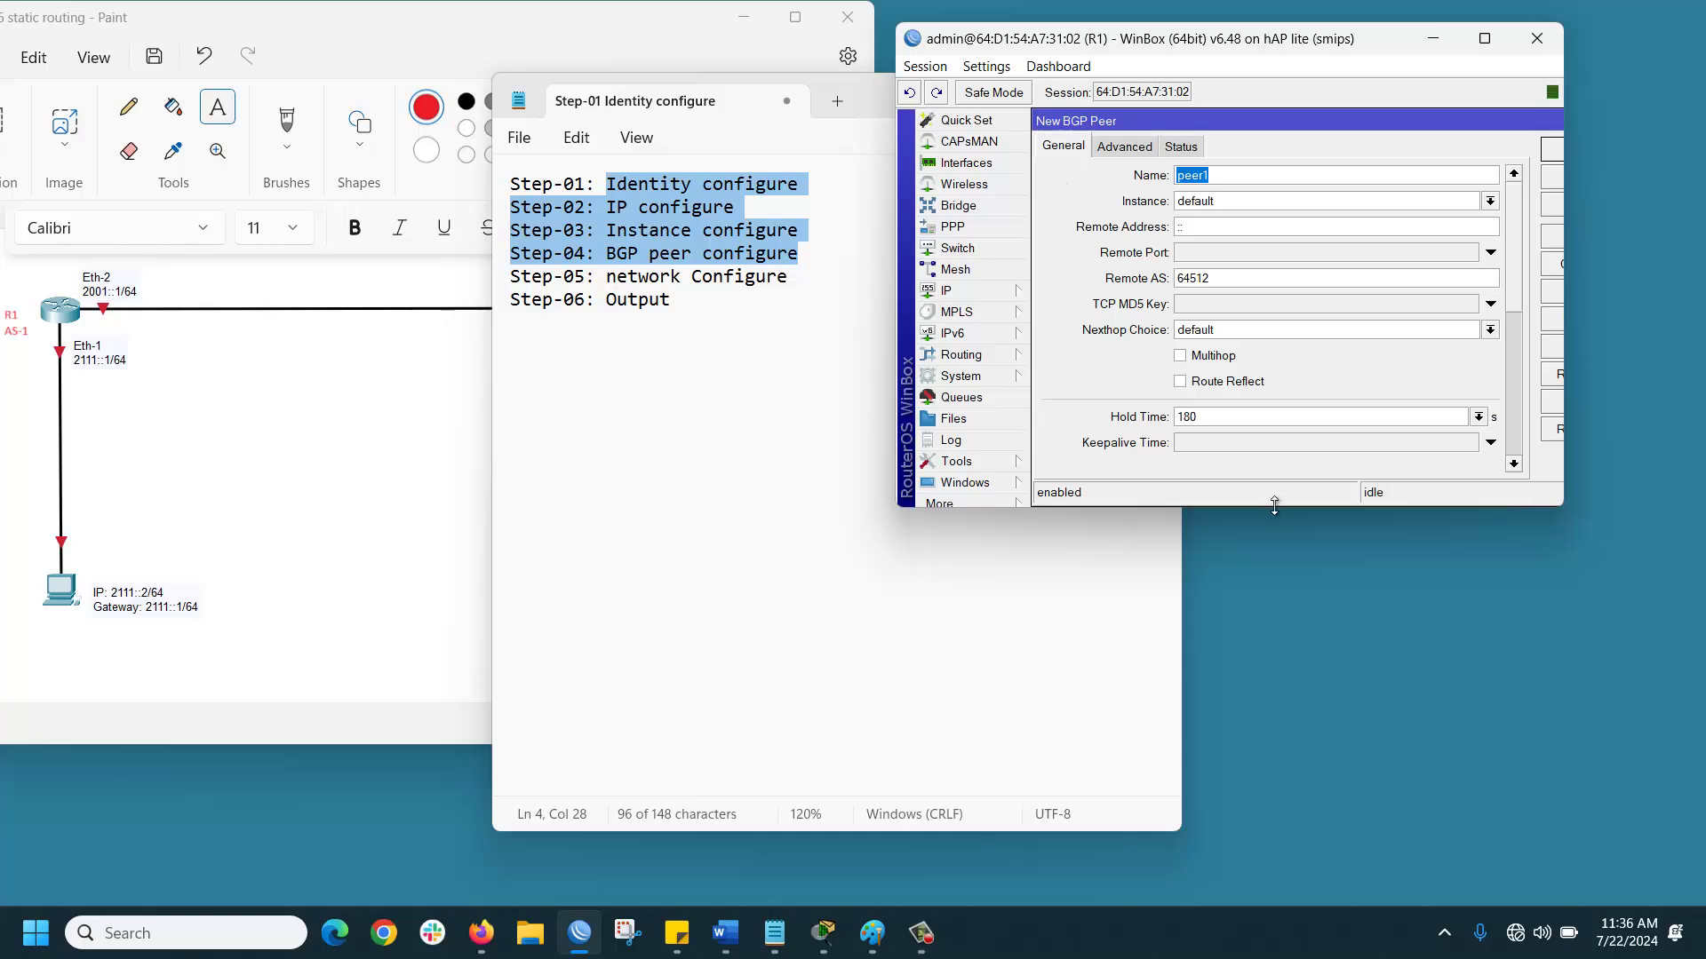
pyautogui.moveTo(1001, 513); pyautogui.dragTo(1004, 901)
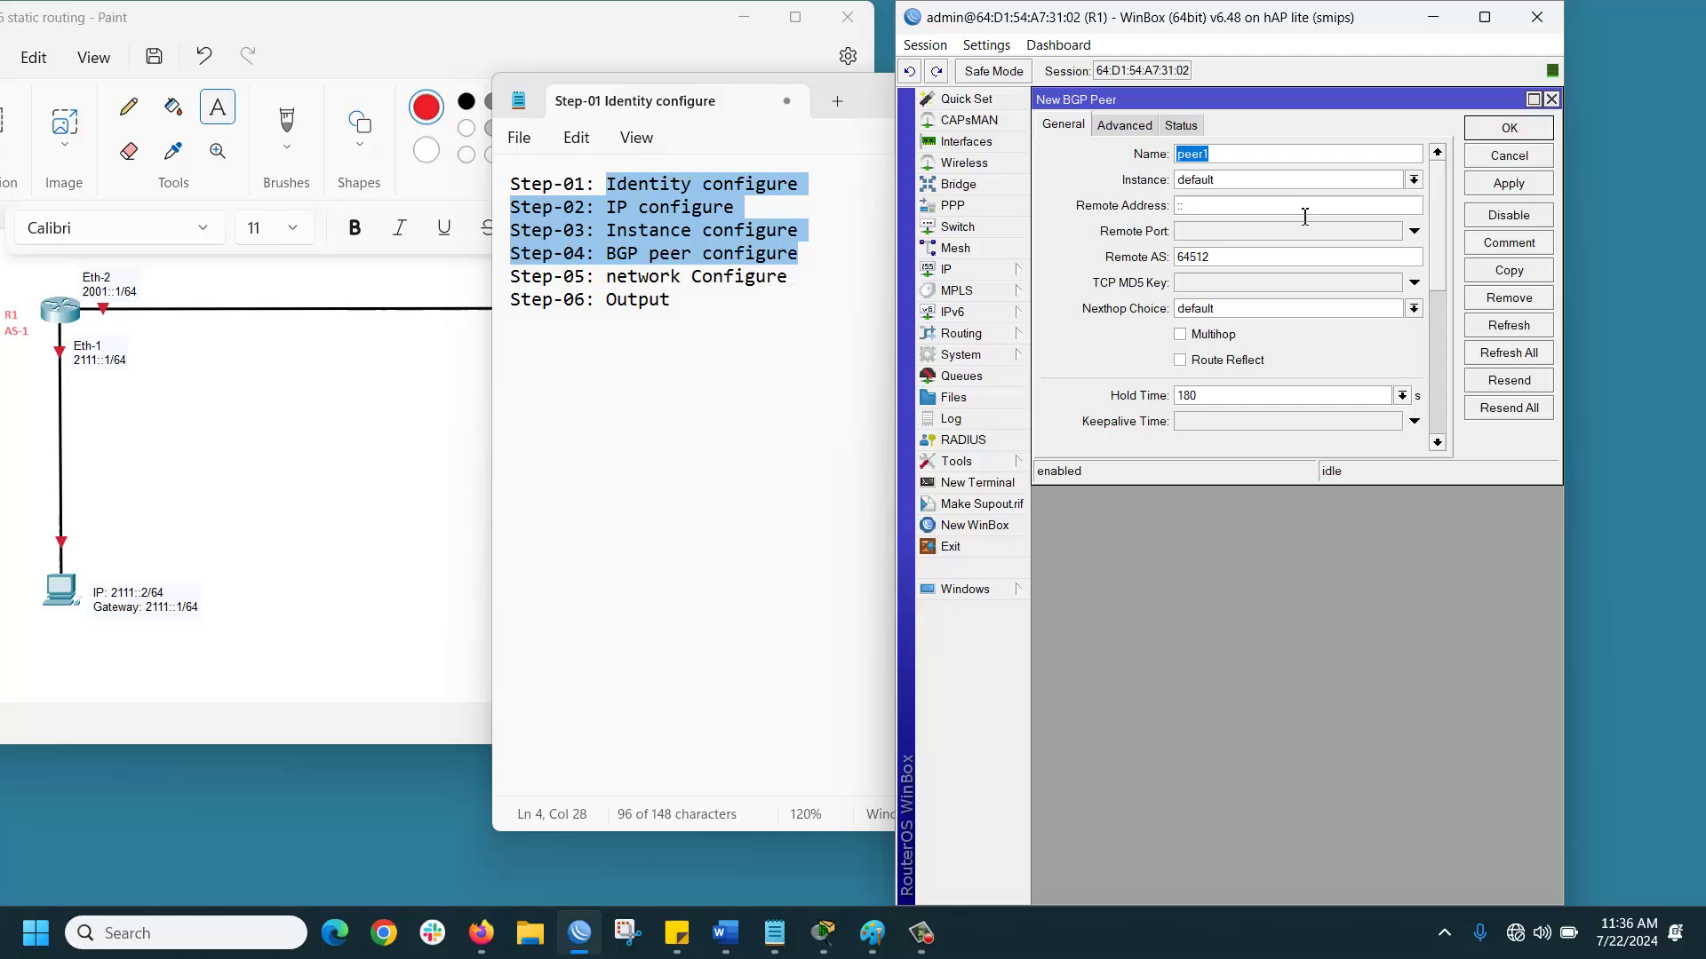
pyautogui.write('Ri')
pyautogui.write(' to')
pyautogui.write(' R')
pyautogui.write('2')
pyautogui.doubleClick(1184, 207)
pyautogui.moveTo(856, 100); pyautogui.dragTo(710, 514)
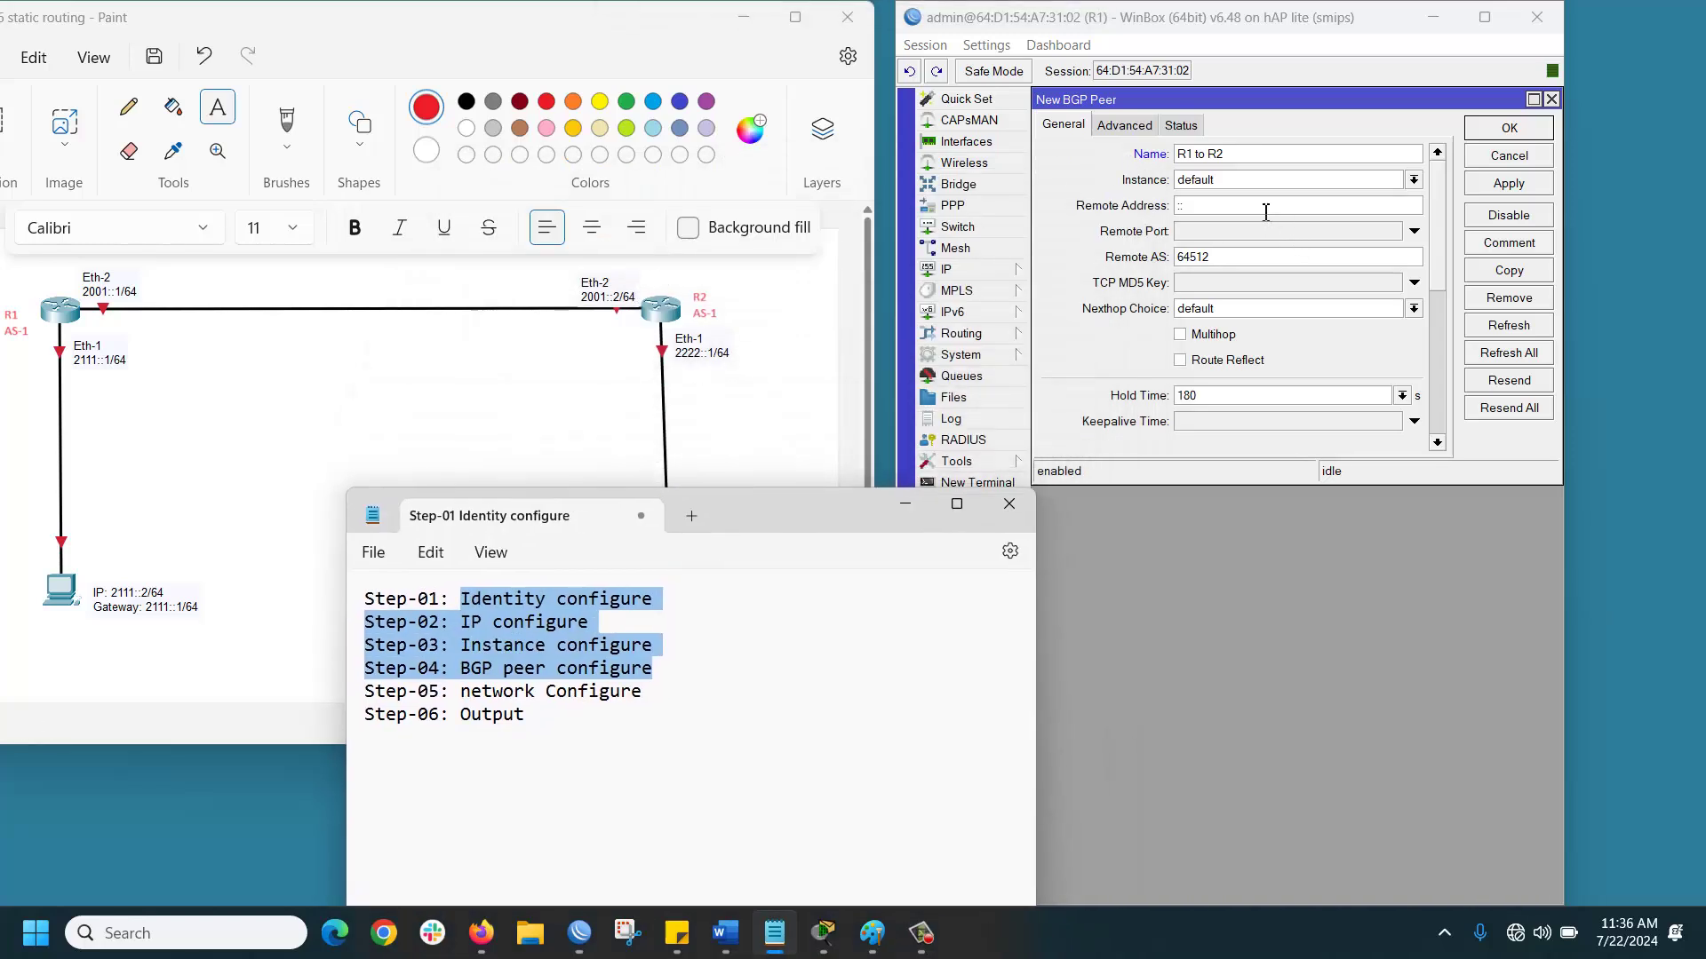
pyautogui.click(1149, 222)
pyautogui.write('2001')
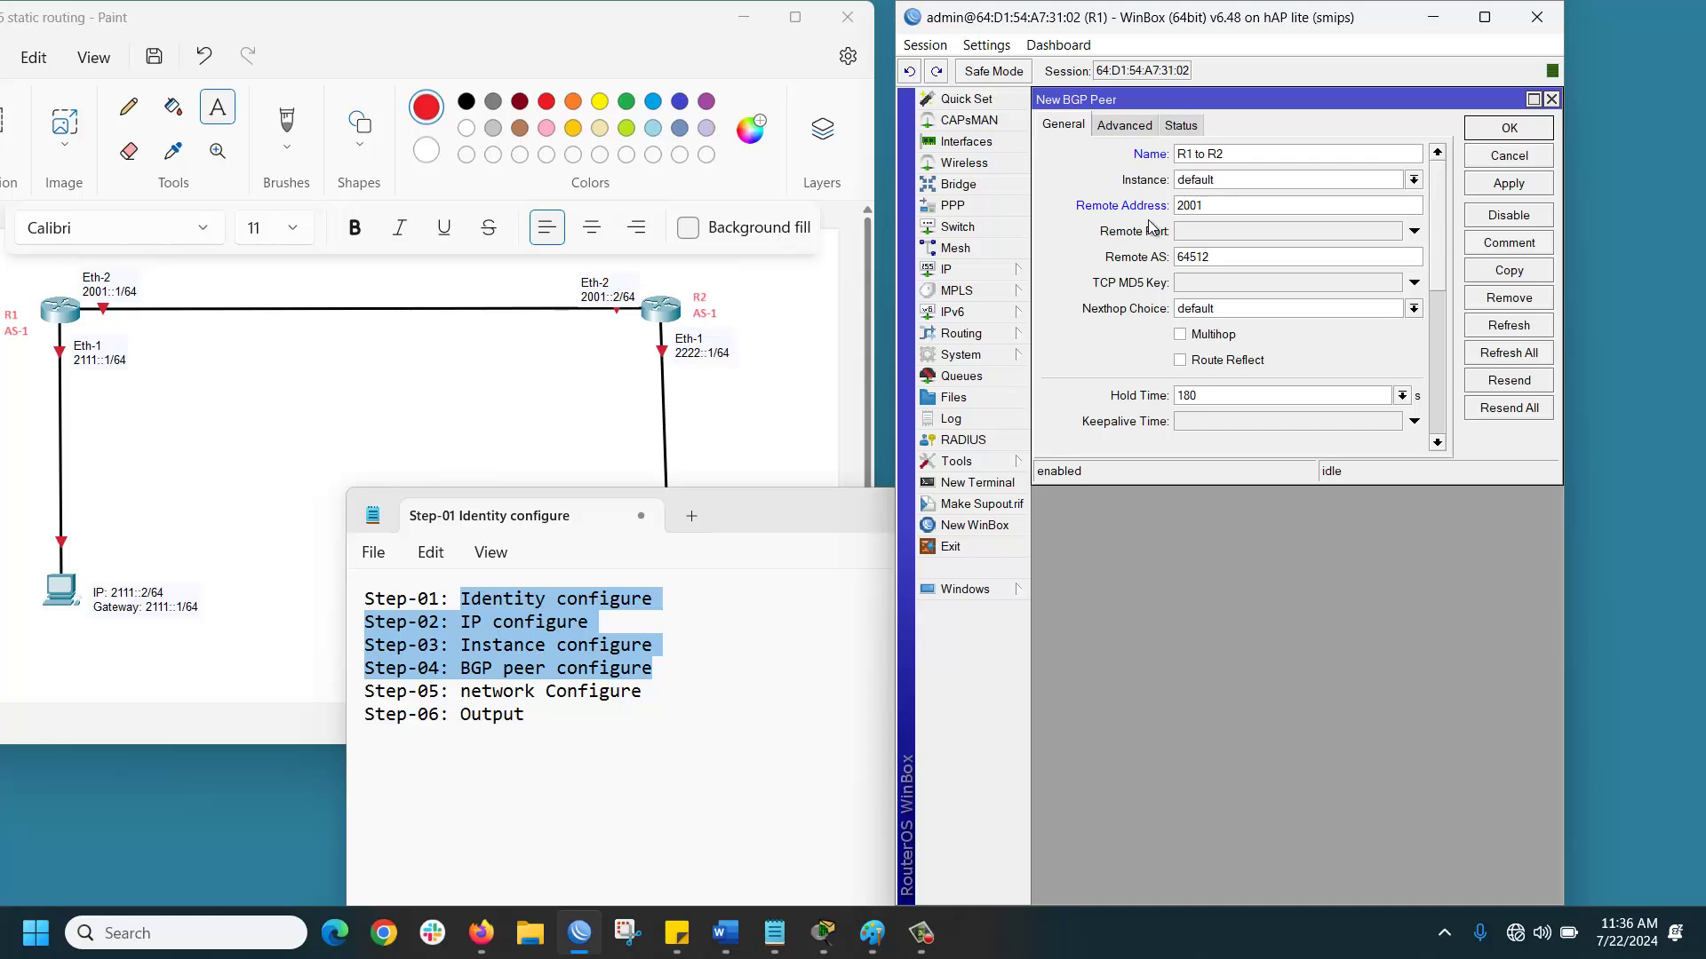
pyautogui.write('::2')
# - Set the peer's remote AS to 1, enable the ipv6 address family, and save it
pyautogui.moveTo(1224, 259); pyautogui.dragTo(1146, 278)
pyautogui.write('1')
pyautogui.click(1126, 126)
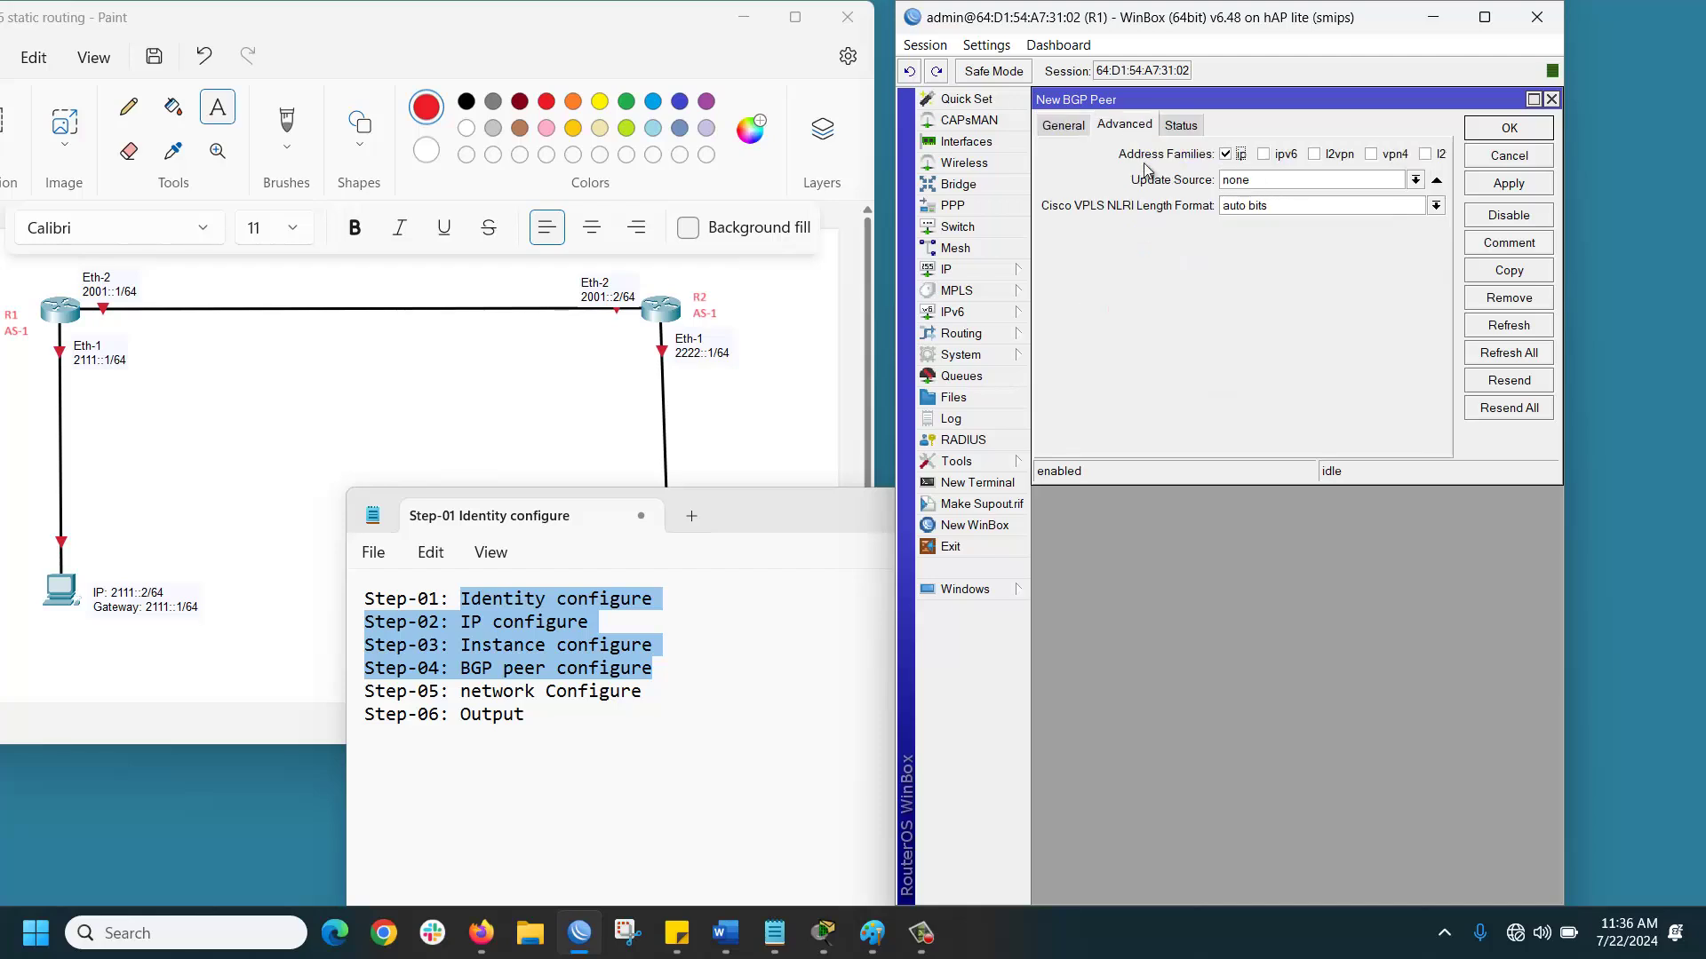
pyautogui.click(1264, 155)
pyautogui.click(1509, 185)
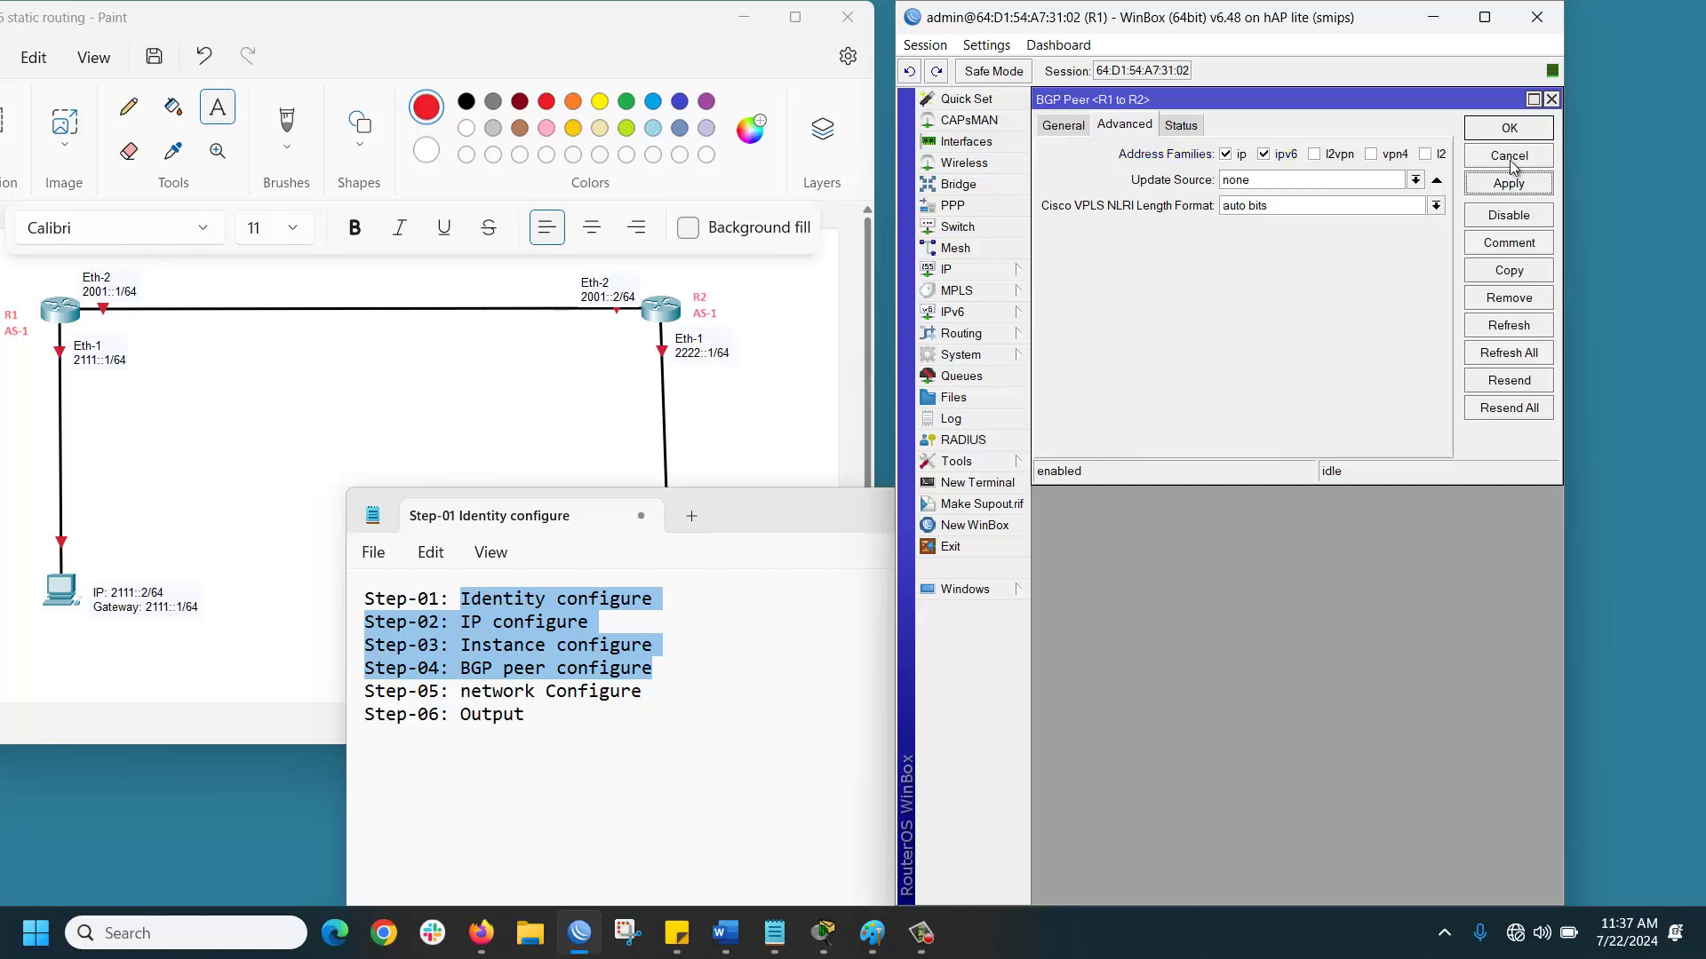
pyautogui.click(1512, 132)
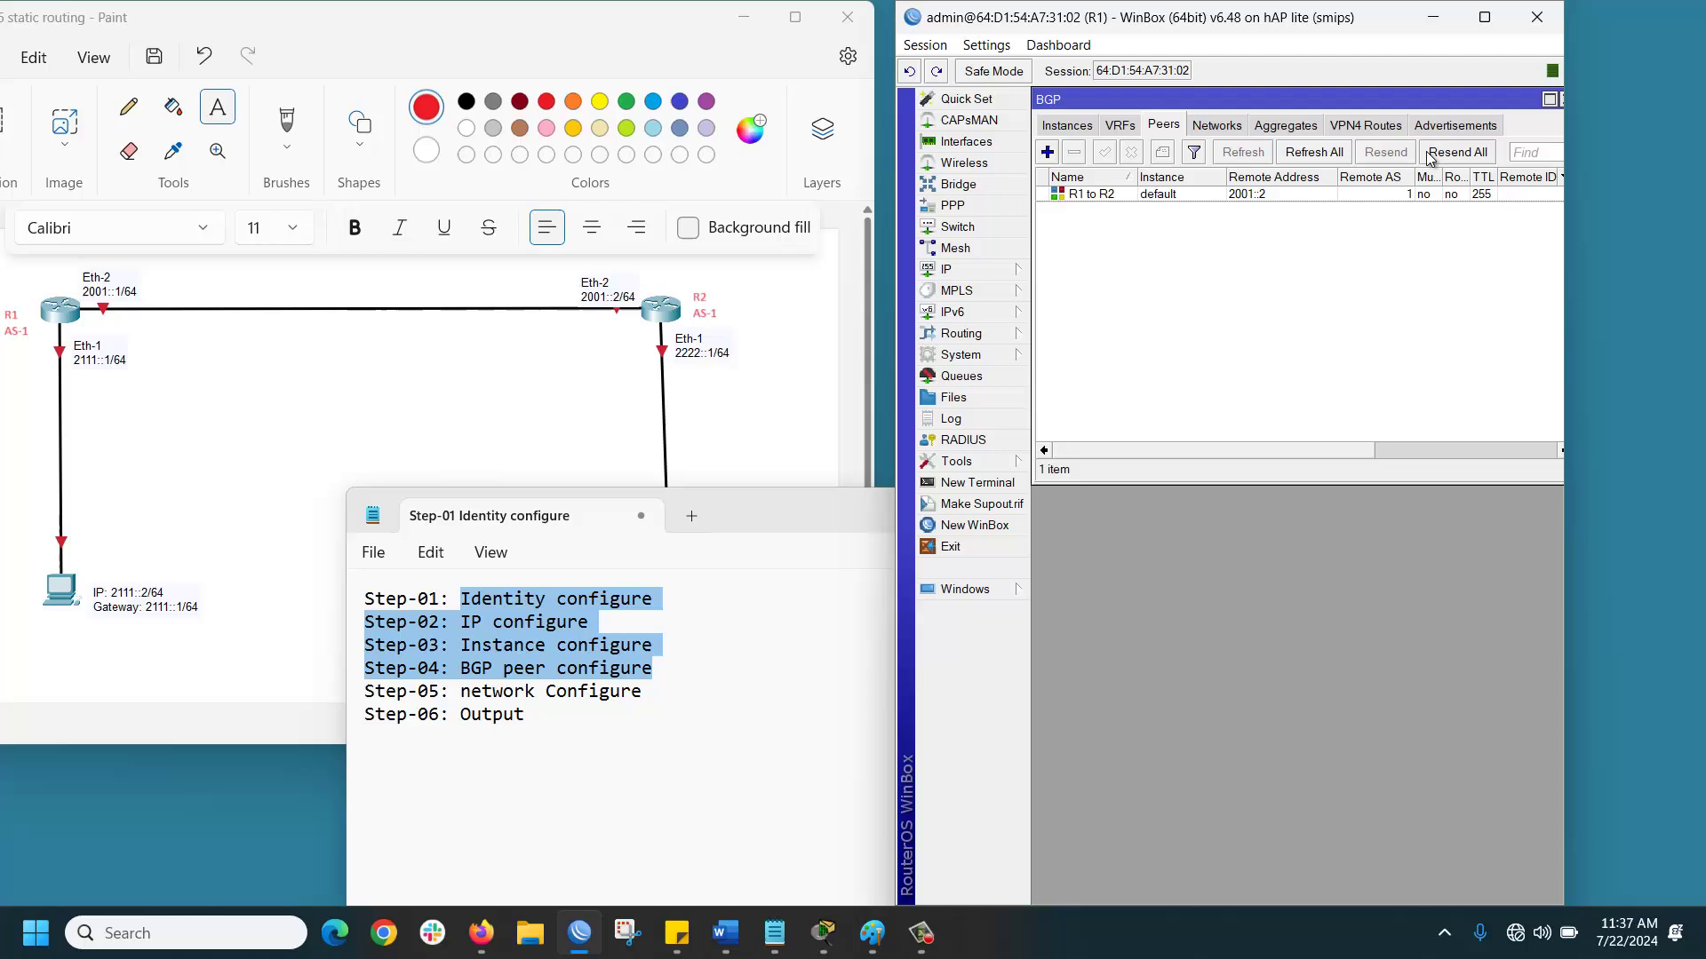
# - Add 2111::/64 to R1's BGP Networks list
pyautogui.click(1221, 131)
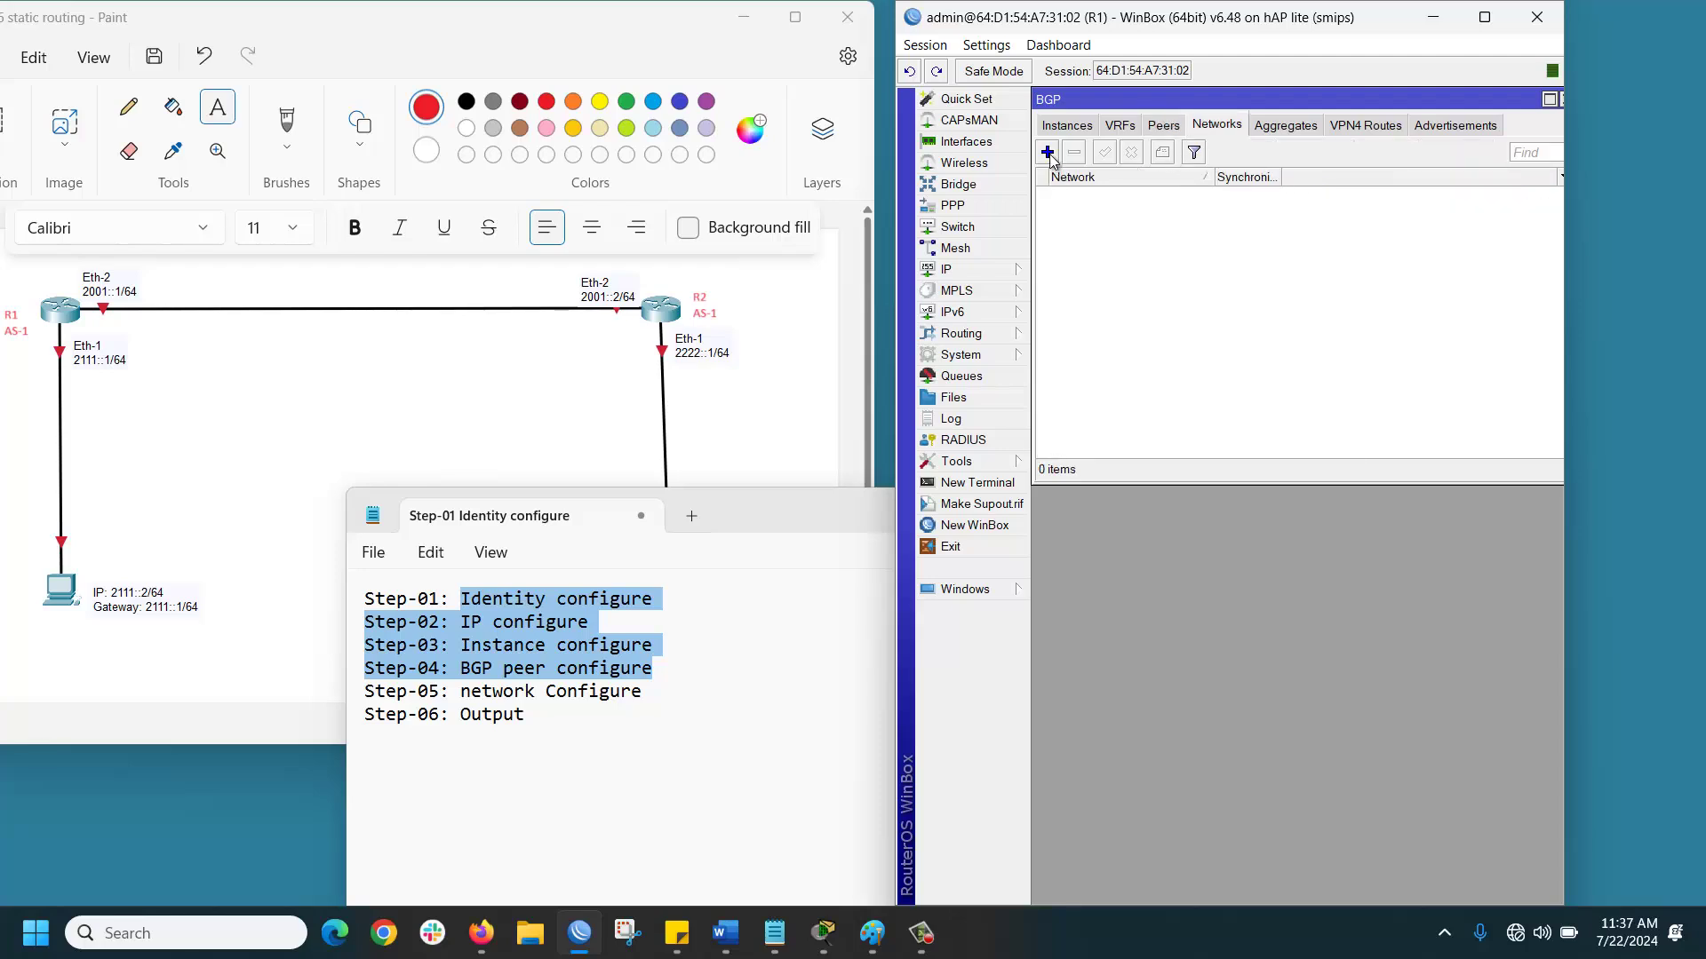
pyautogui.click(1046, 152)
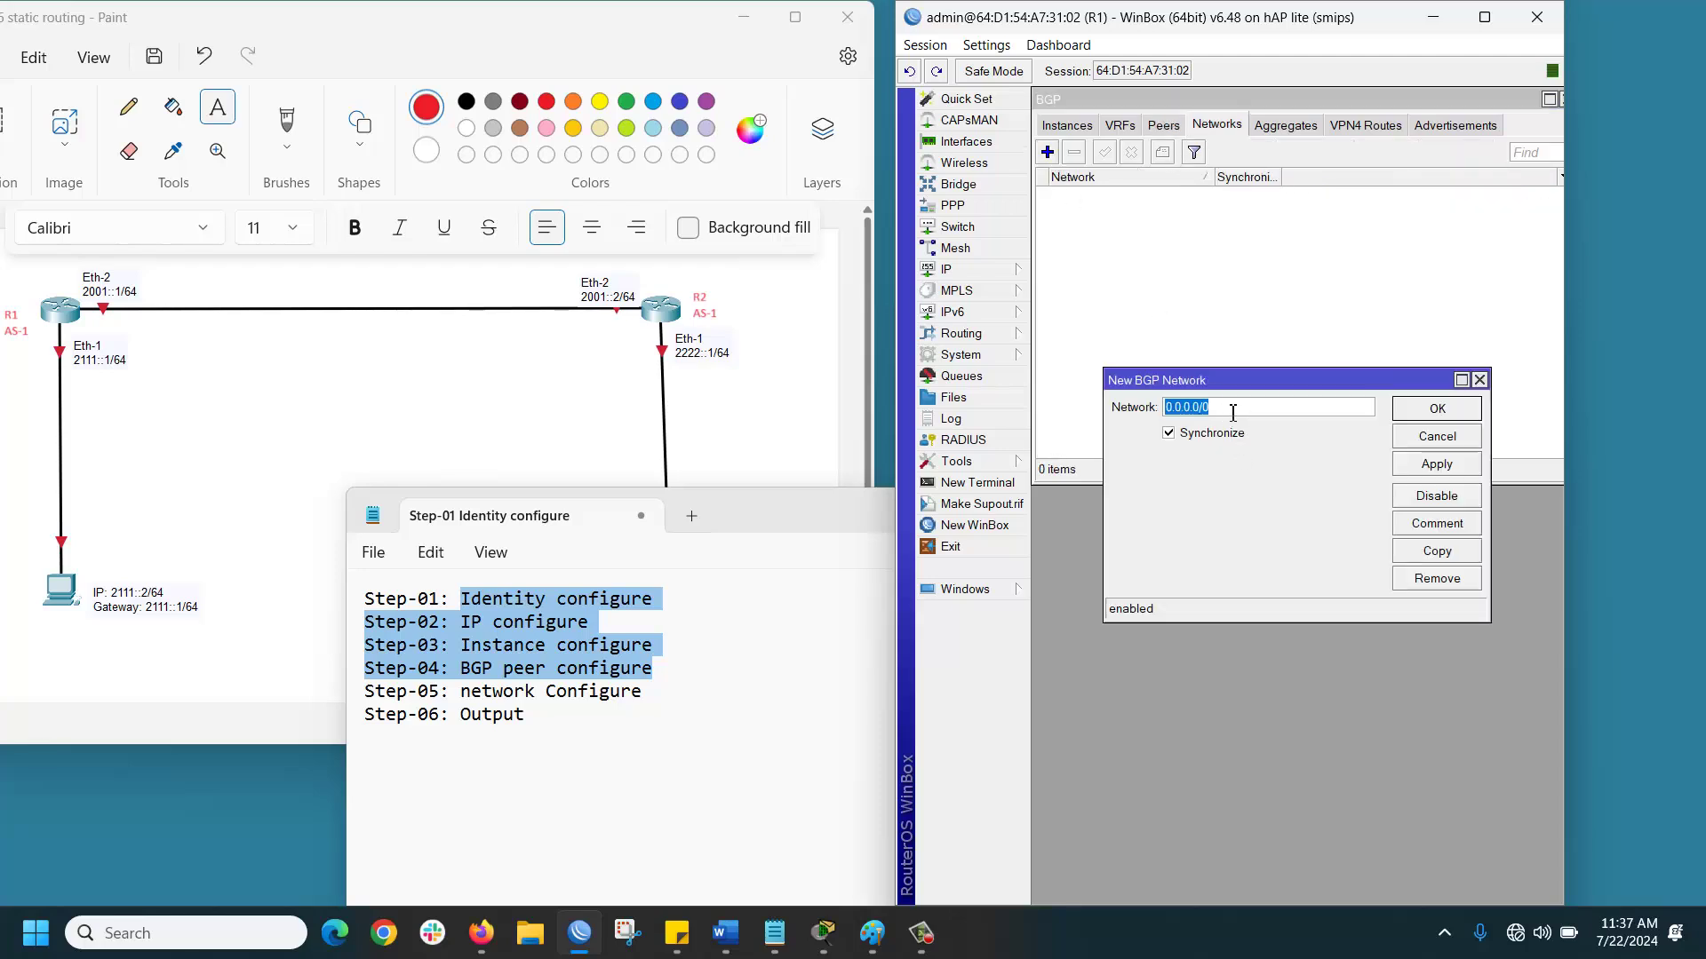
pyautogui.write('2111::0/2')
pyautogui.press('BackSpace')
pyautogui.write('64')
pyautogui.click(1432, 466)
pyautogui.click(1449, 413)
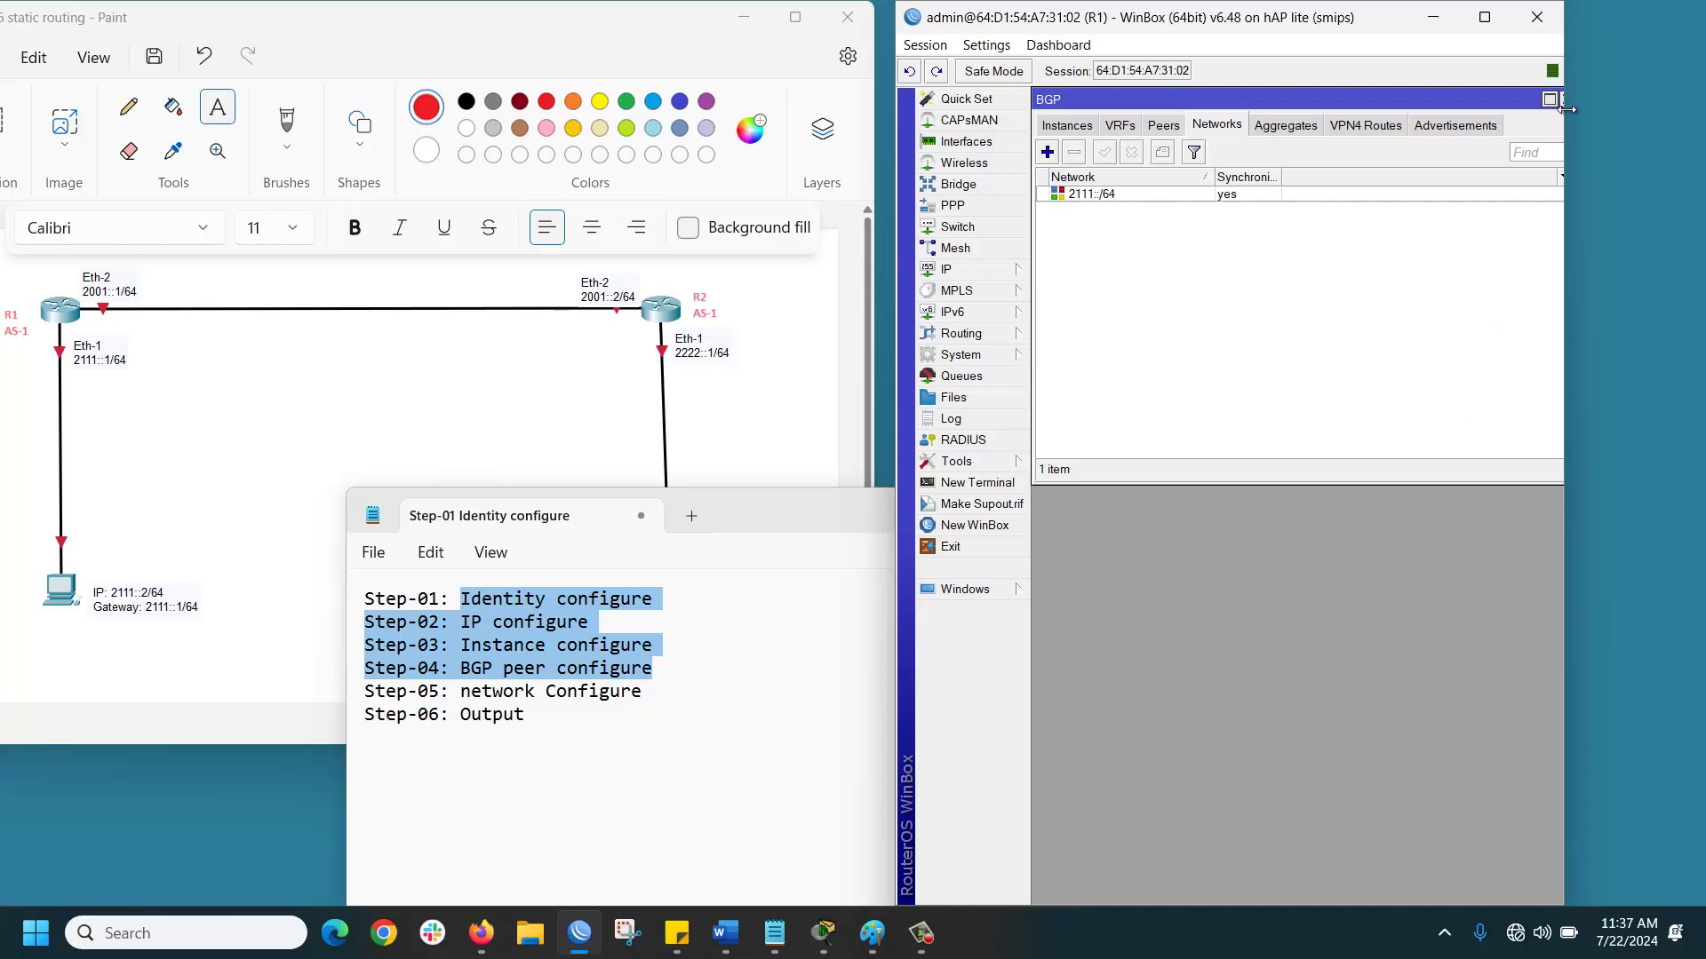
# - Close the R1 session and log into the MikroTik router, skipping the password change, to edit its identity
pyautogui.click(1535, 20)
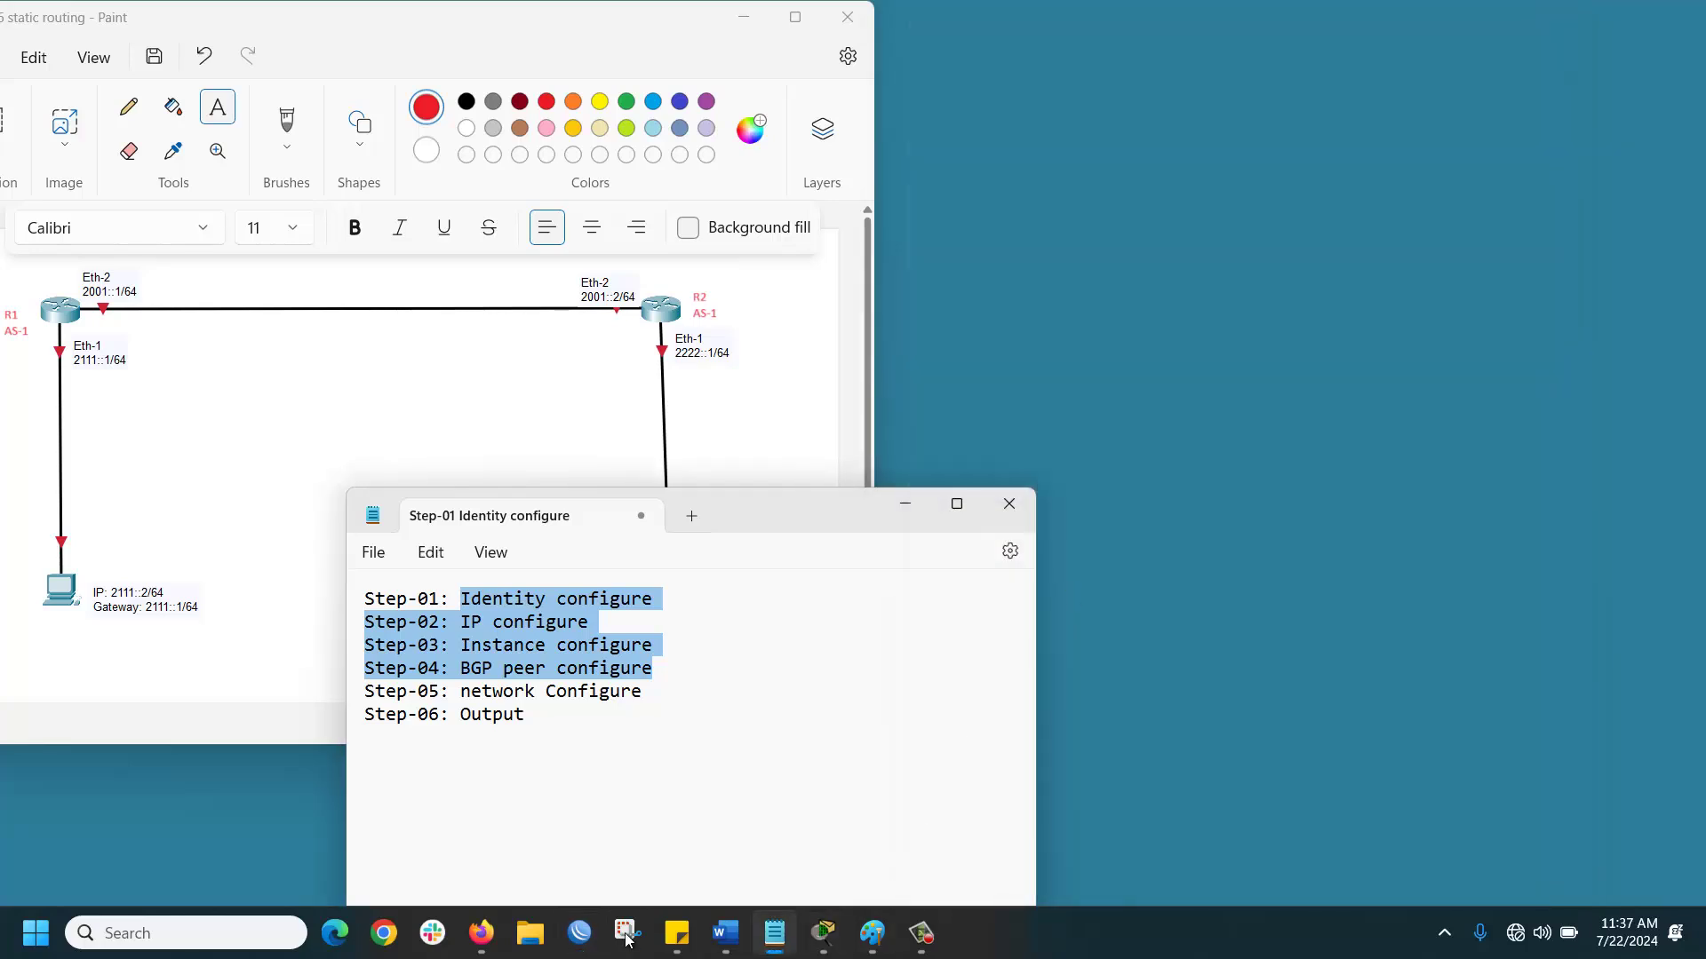
pyautogui.click(579, 932)
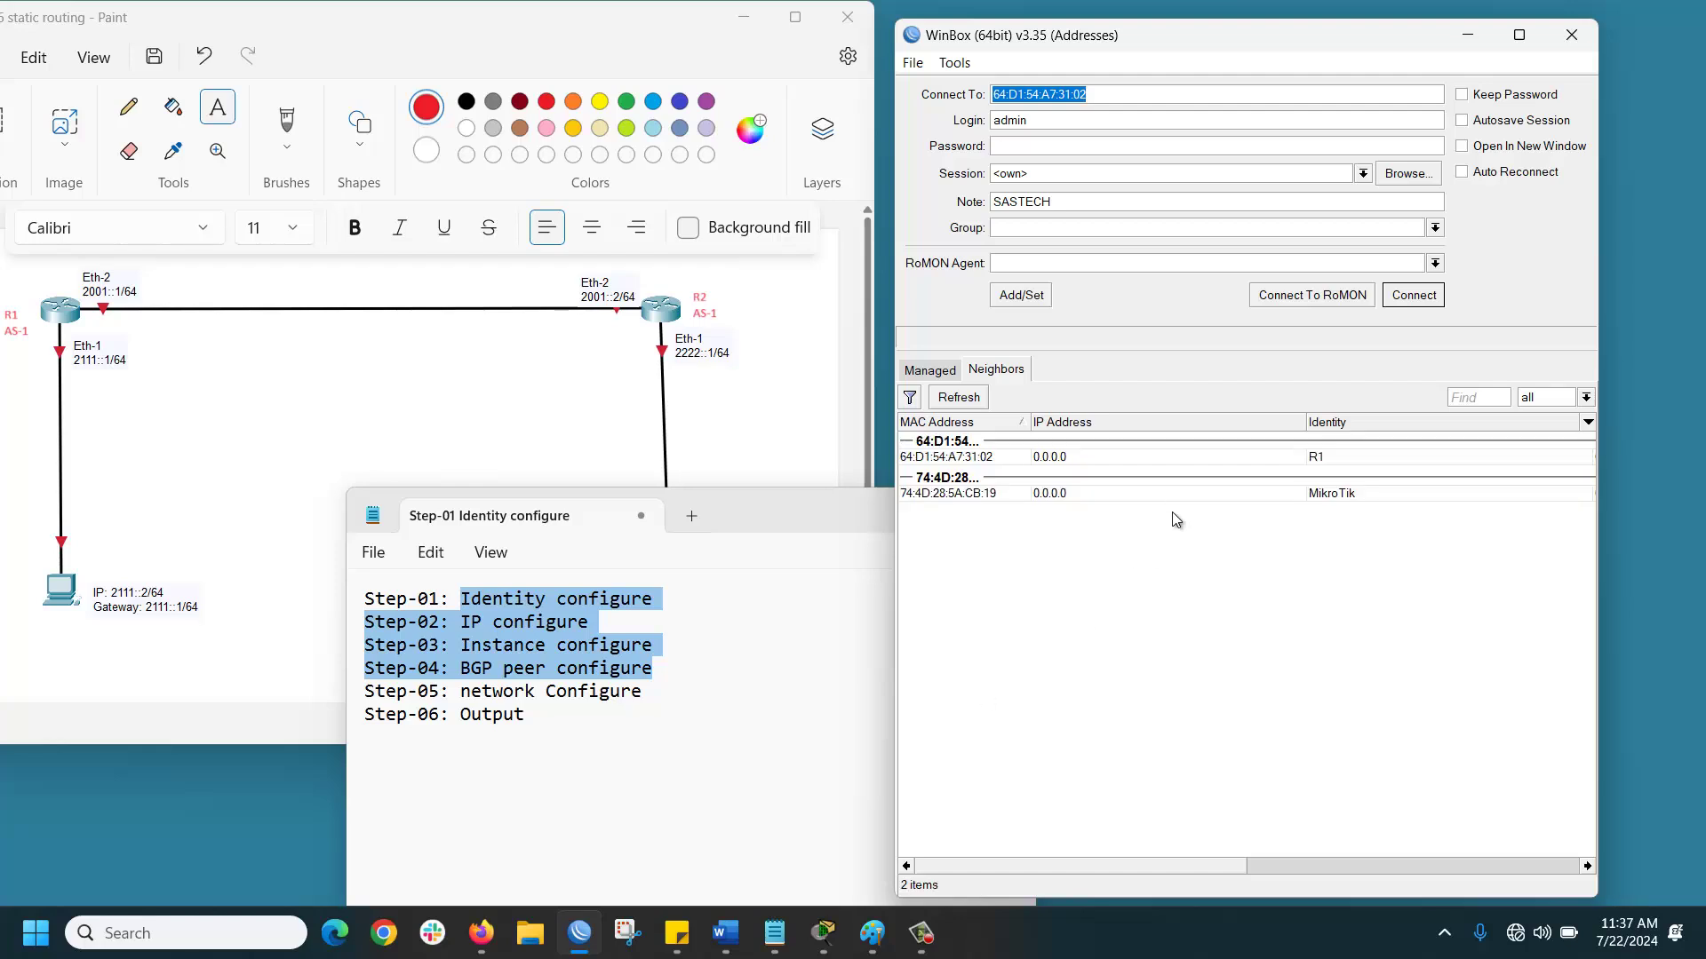
pyautogui.click(1397, 494)
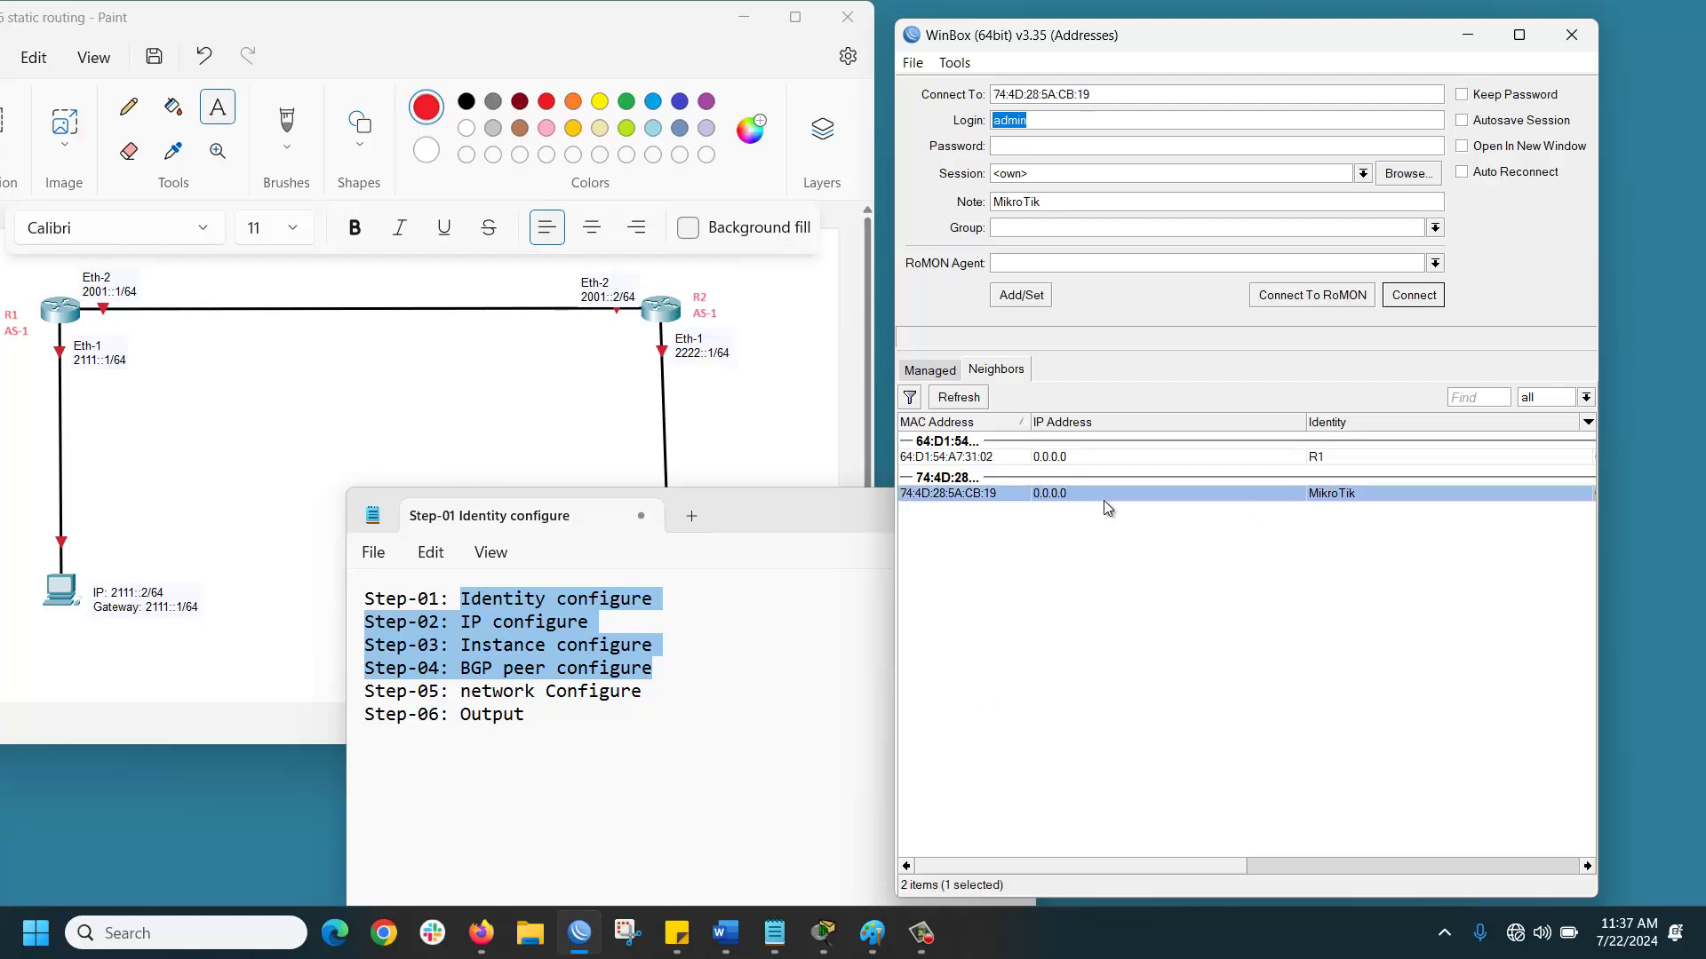
pyautogui.click(1439, 295)
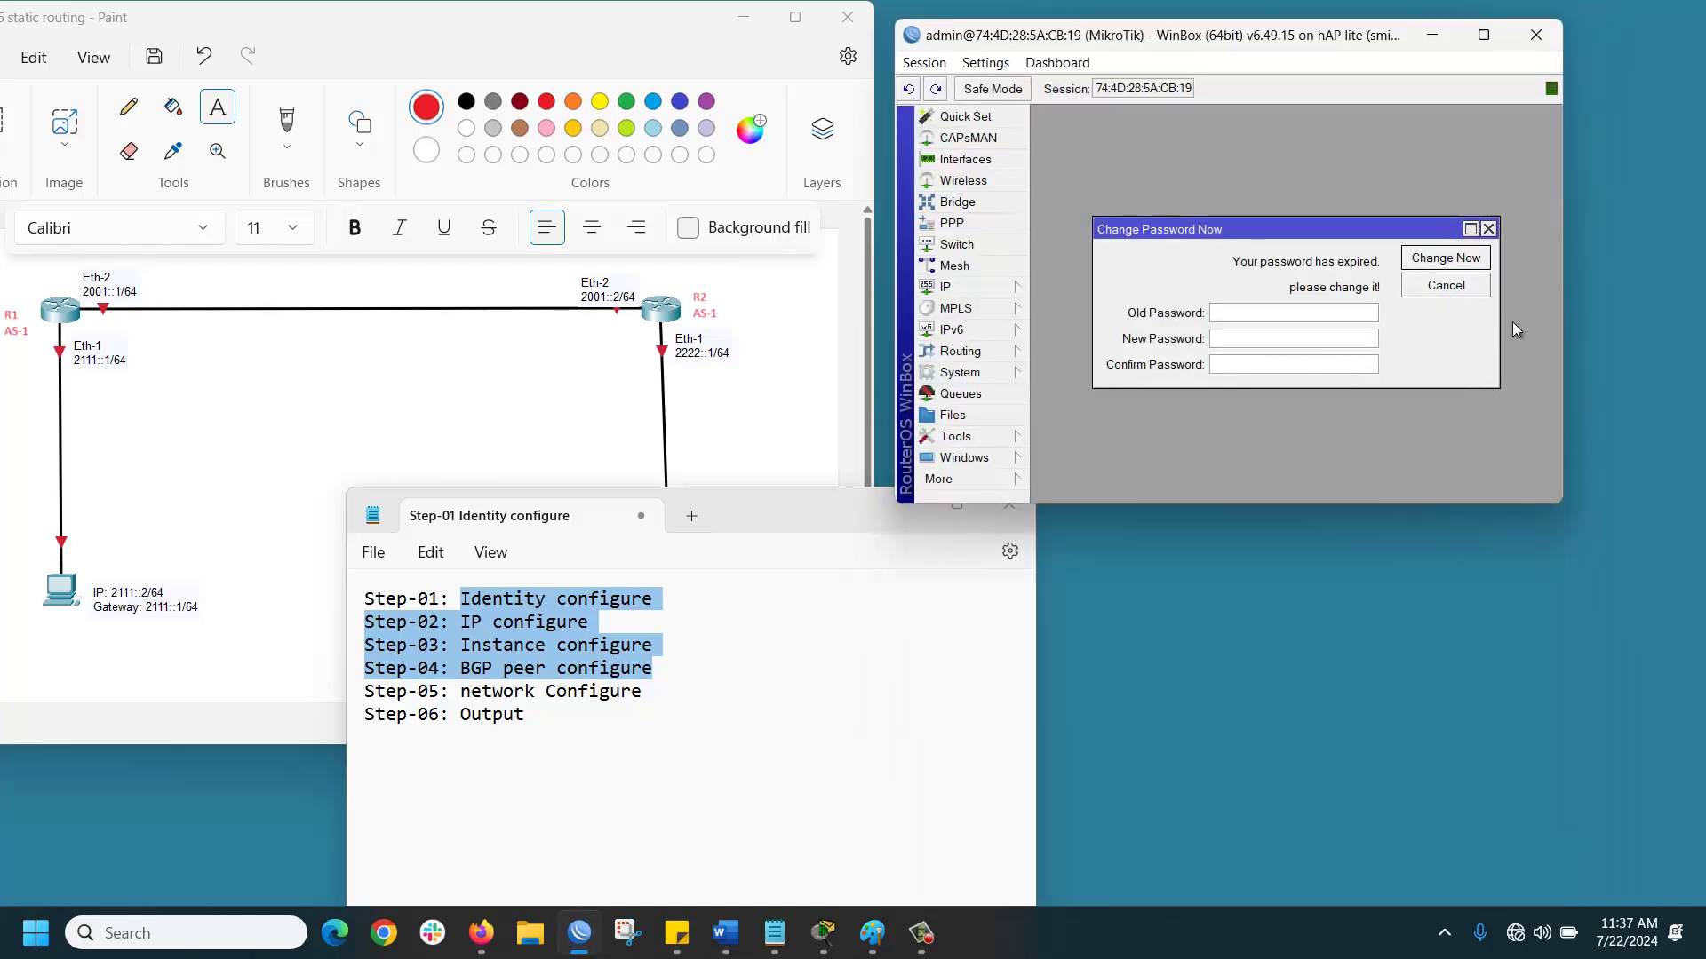
pyautogui.click(1468, 290)
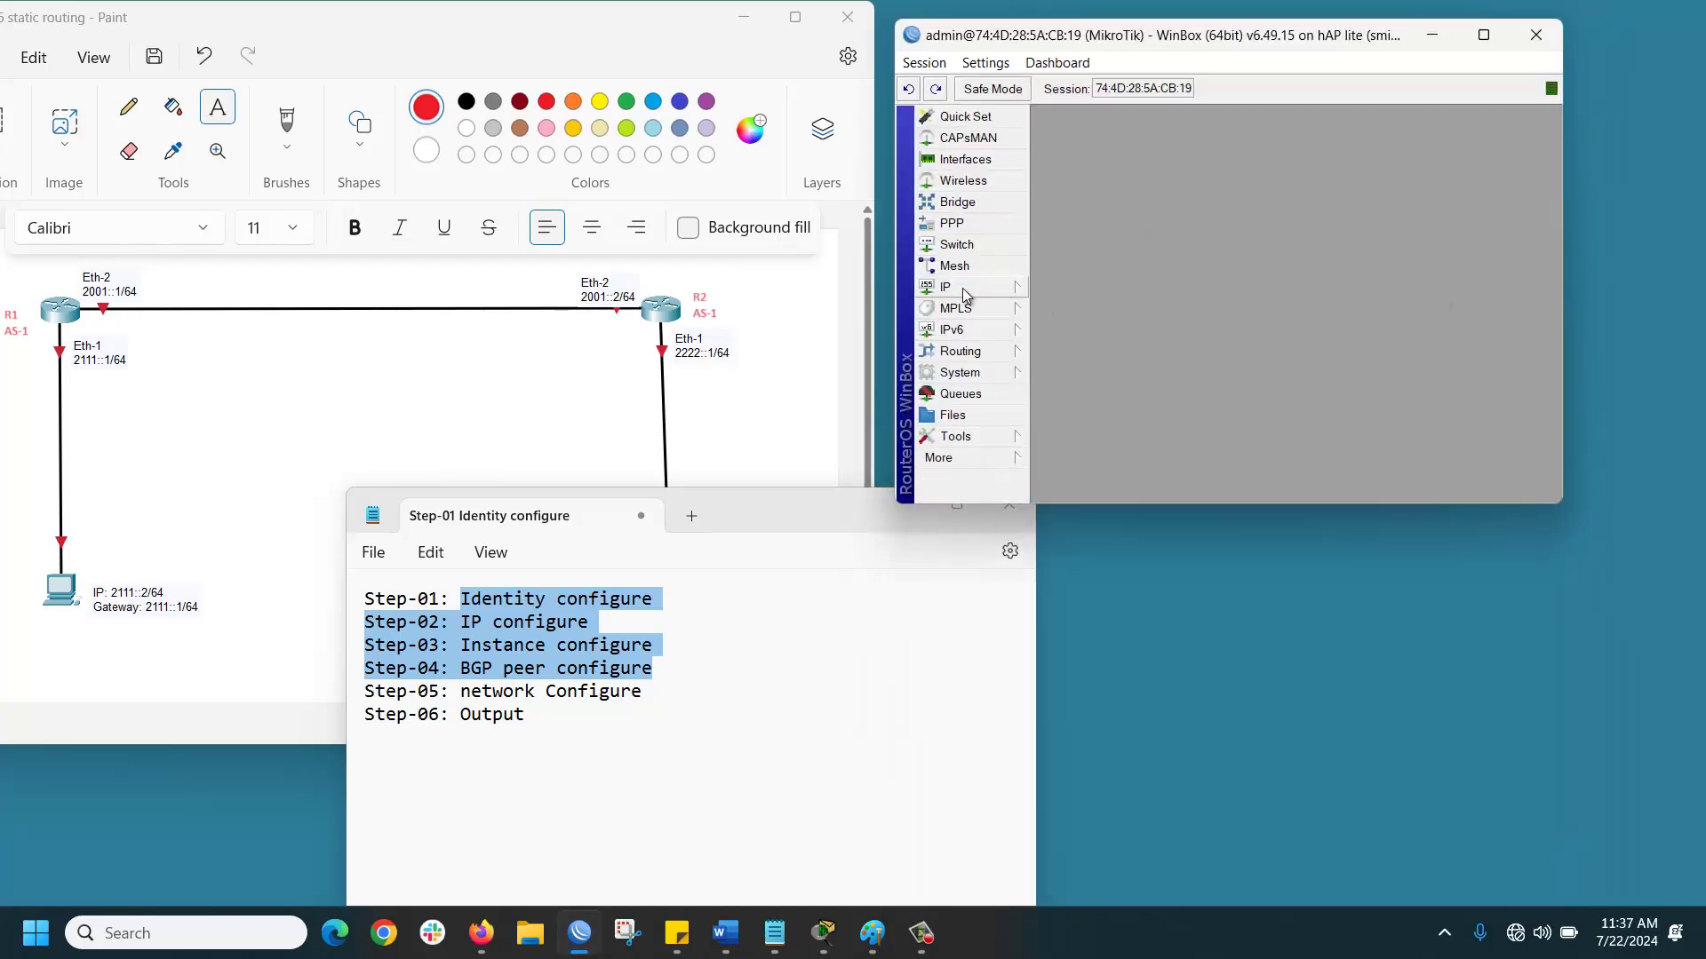
pyautogui.click(968, 378)
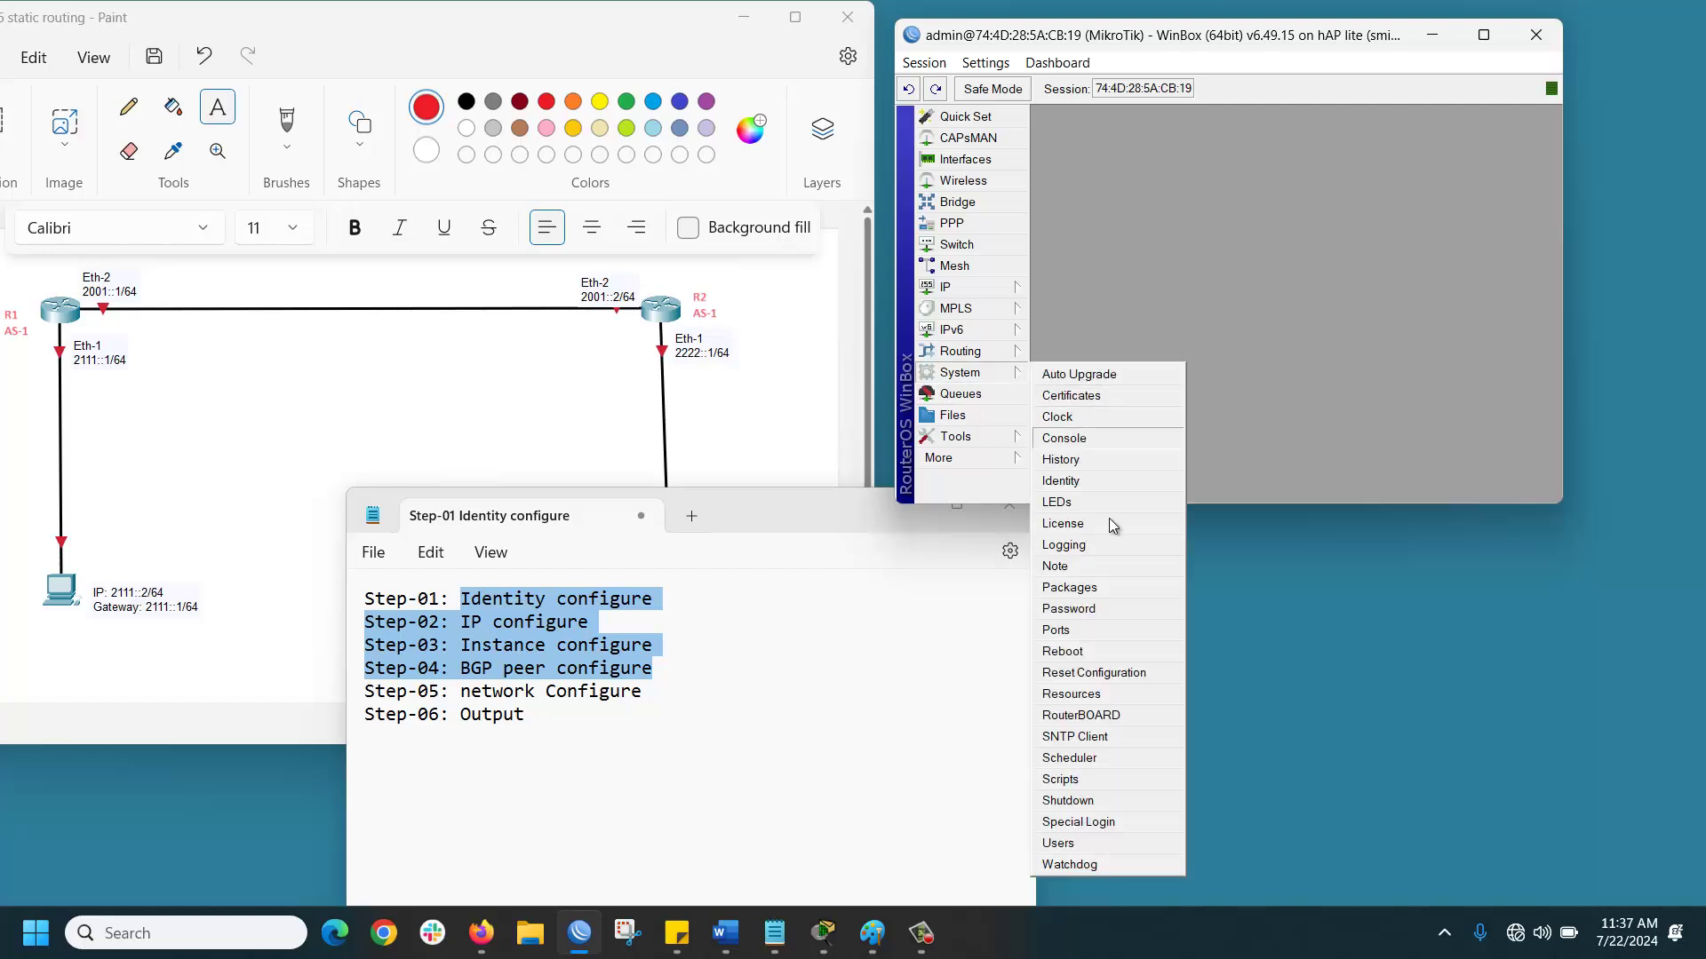
pyautogui.click(1080, 481)
# - Rename the router to R2 and add IPv6 address 2222::1/64 on ether1, unadvertised
pyautogui.write('R2')
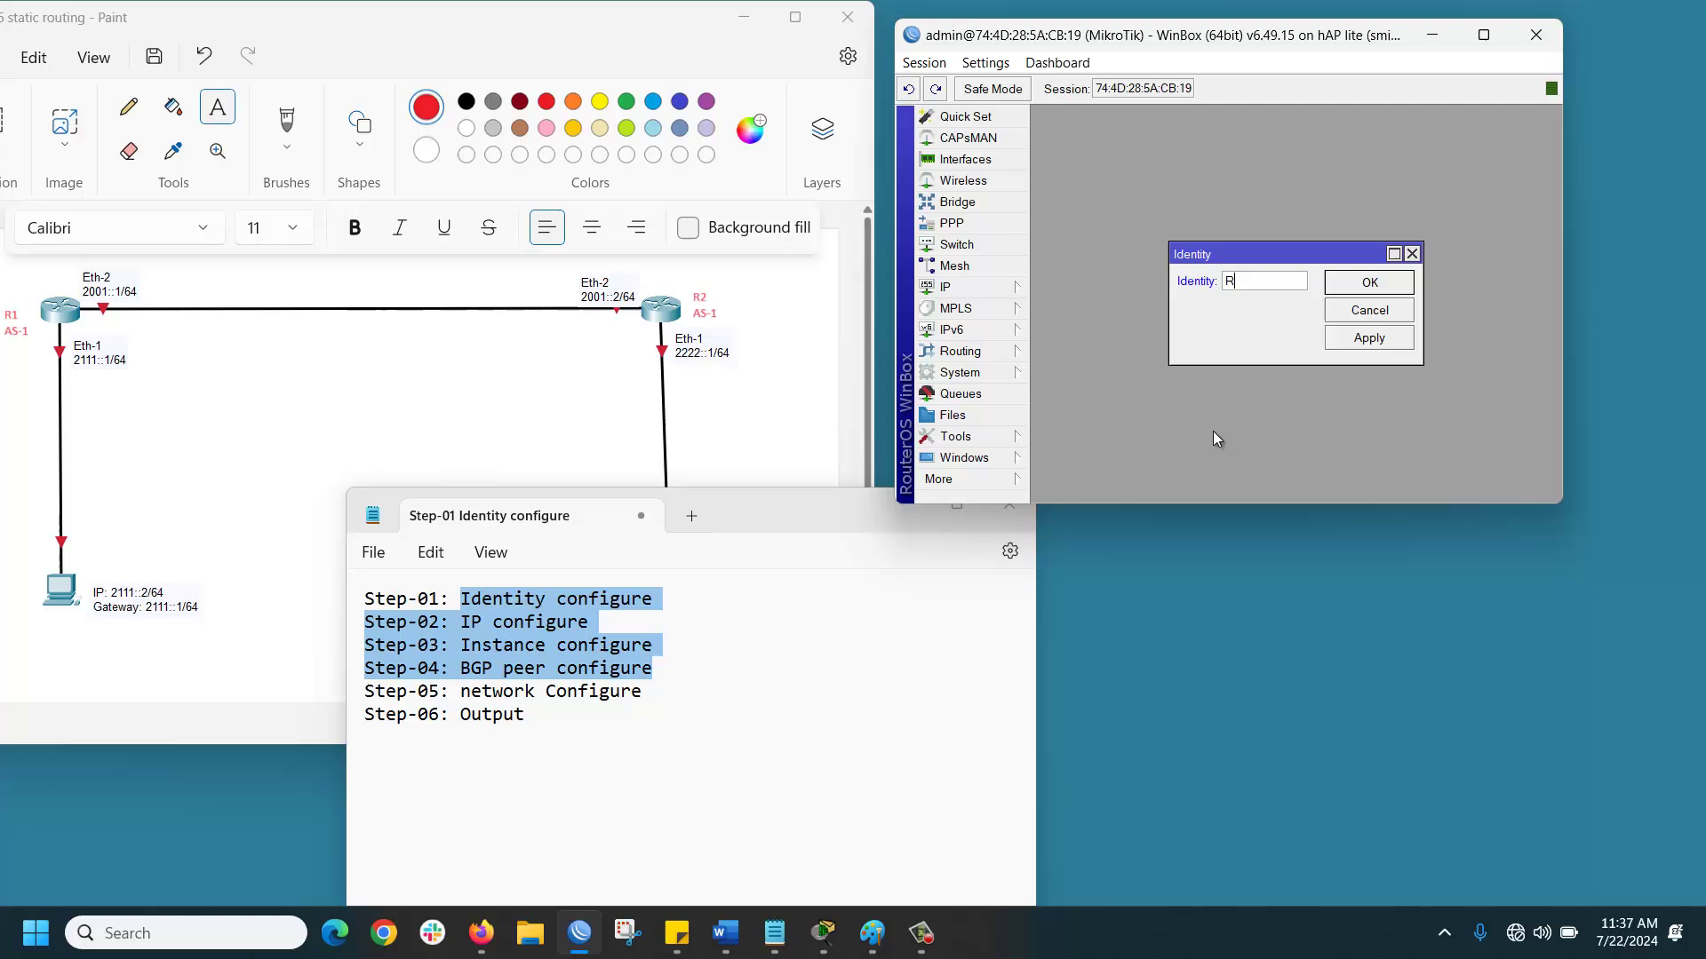
pyautogui.click(1373, 284)
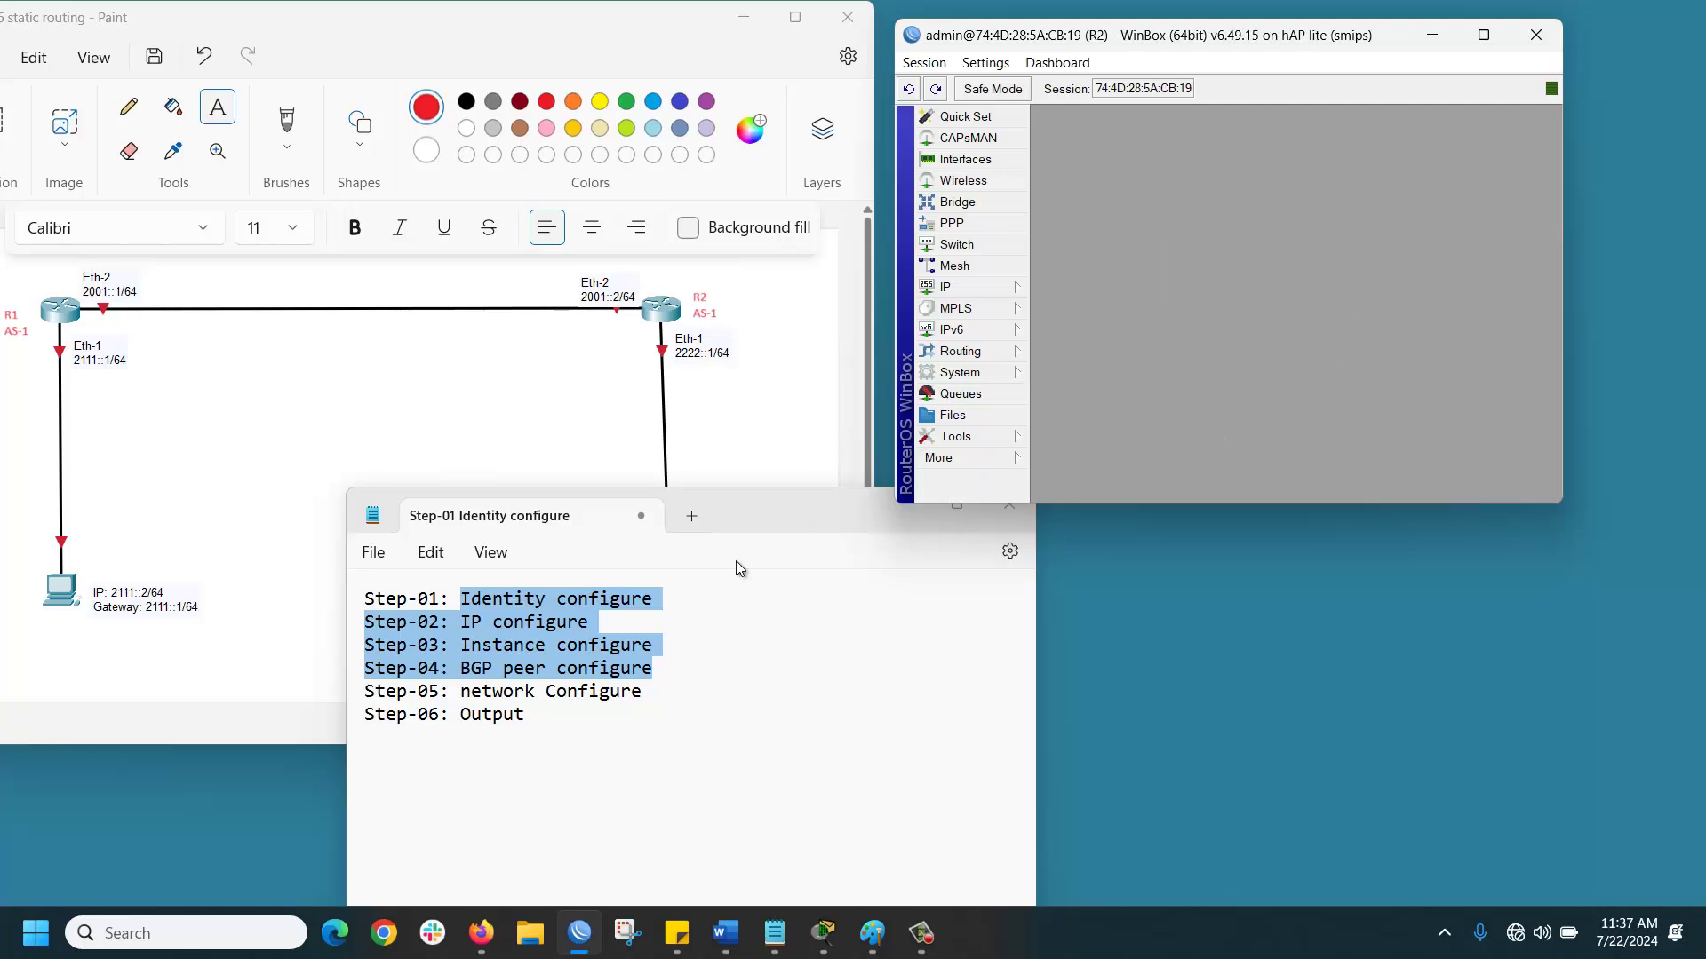
pyautogui.click(951, 329)
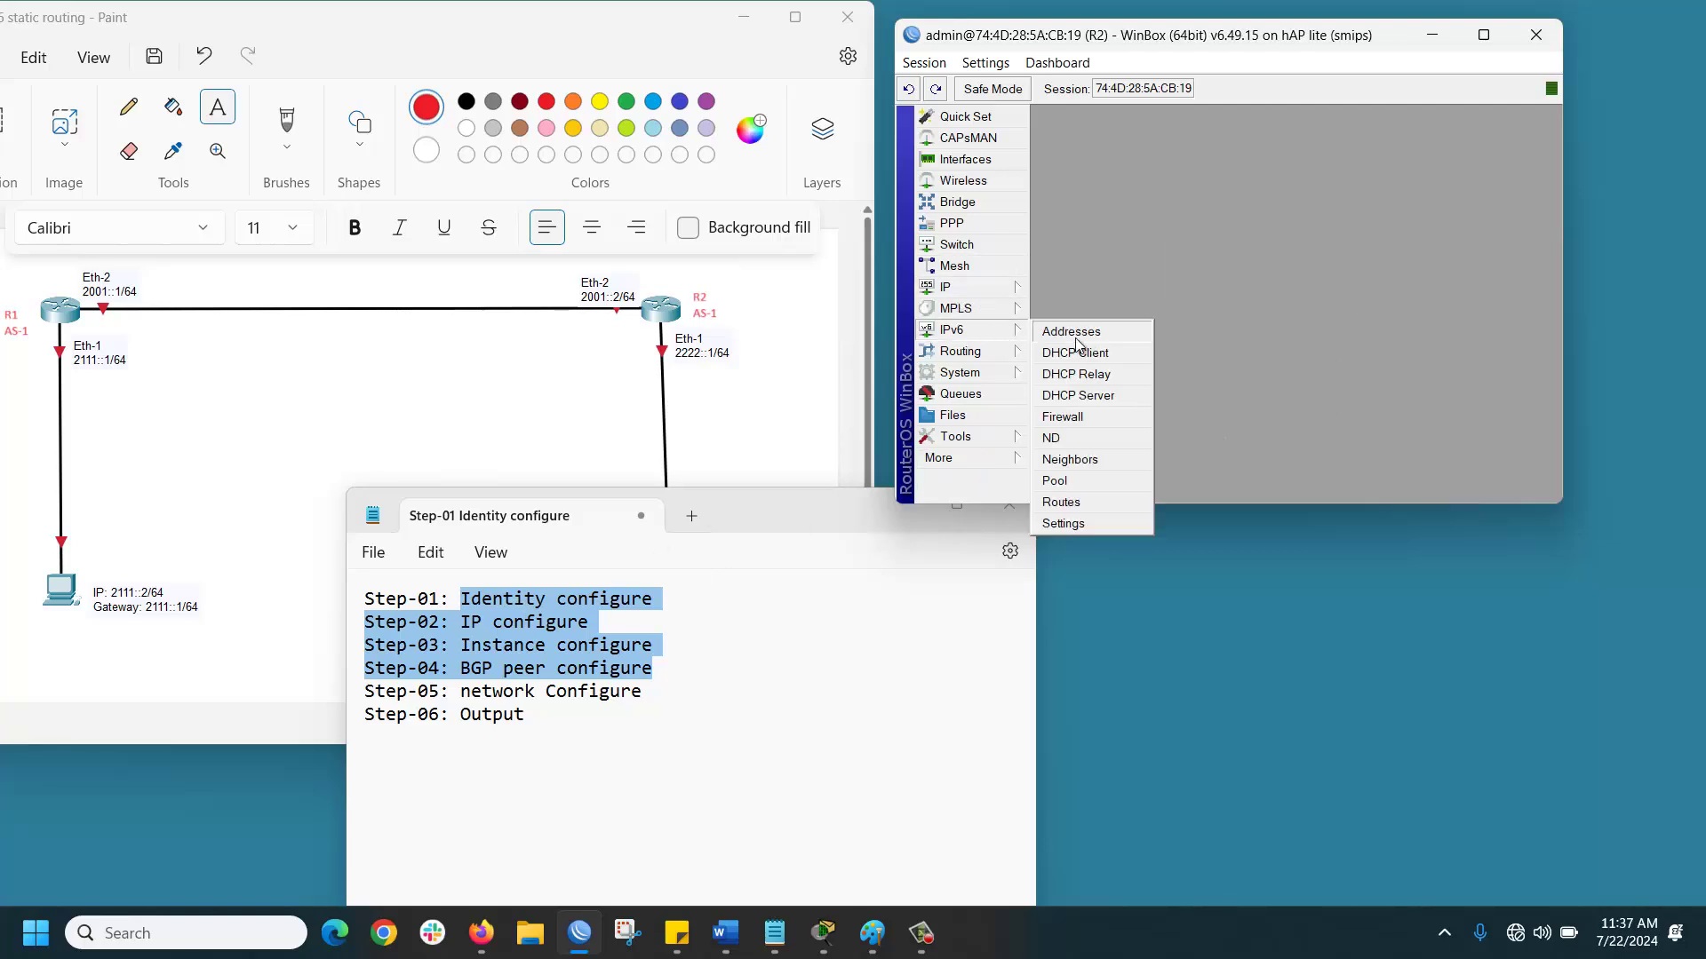
pyautogui.click(1102, 335)
pyautogui.click(1071, 157)
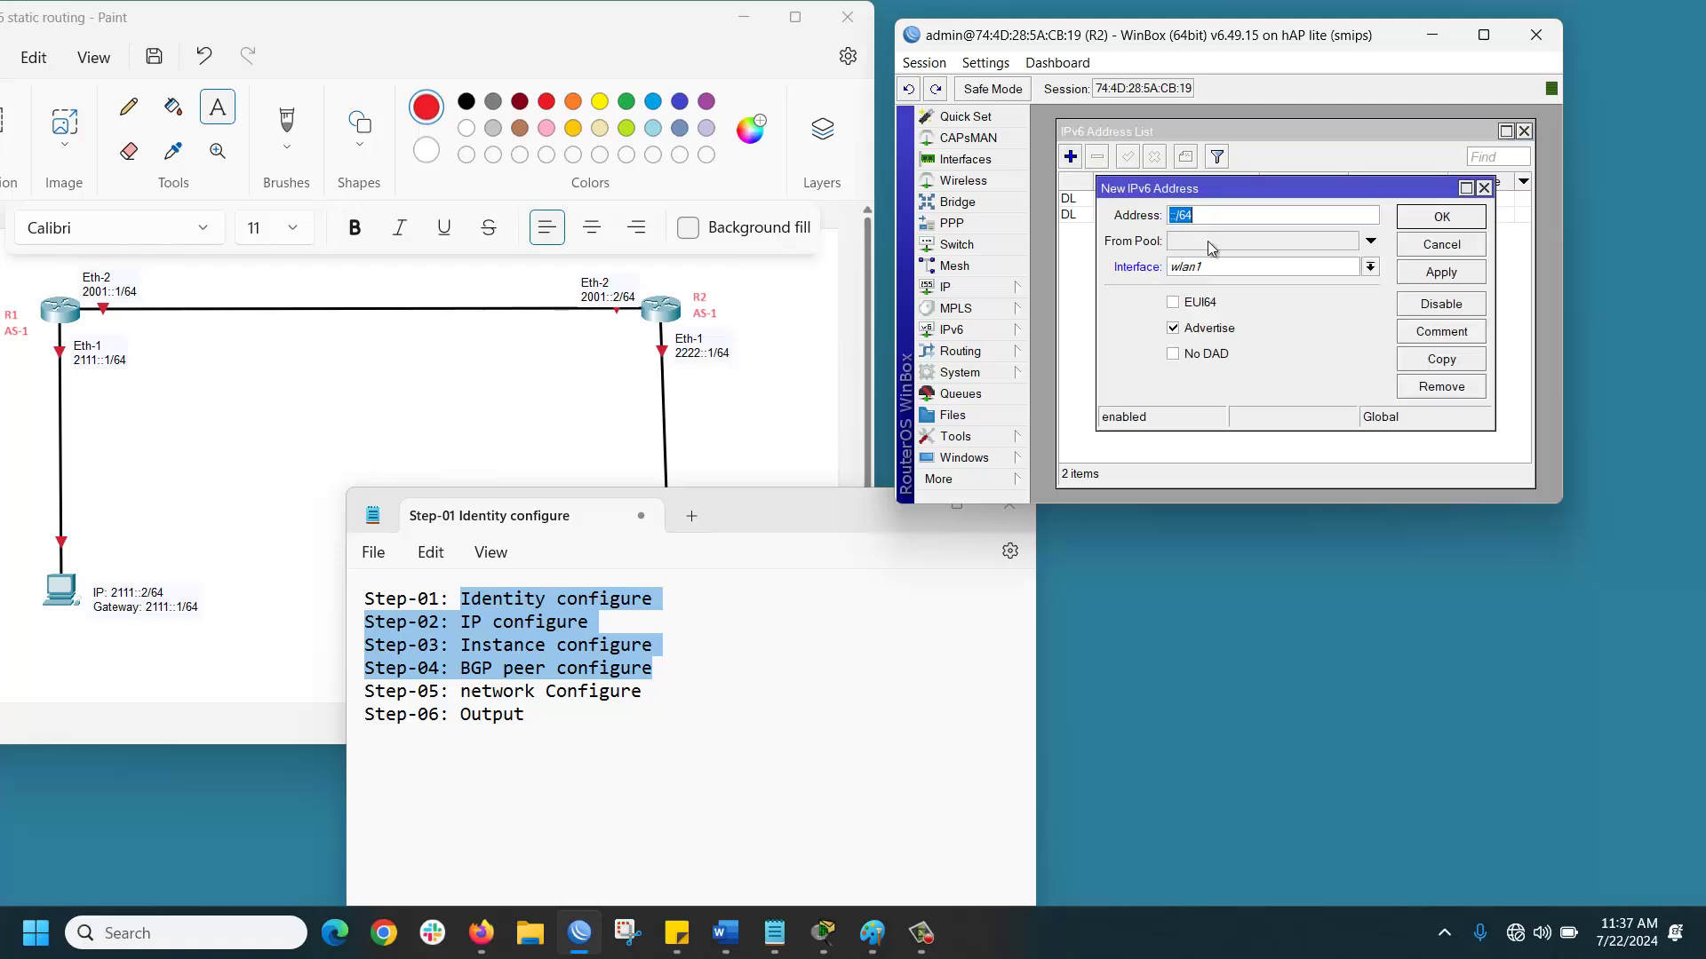
pyautogui.write('22')
pyautogui.write('::1/6')
pyautogui.click(1201, 276)
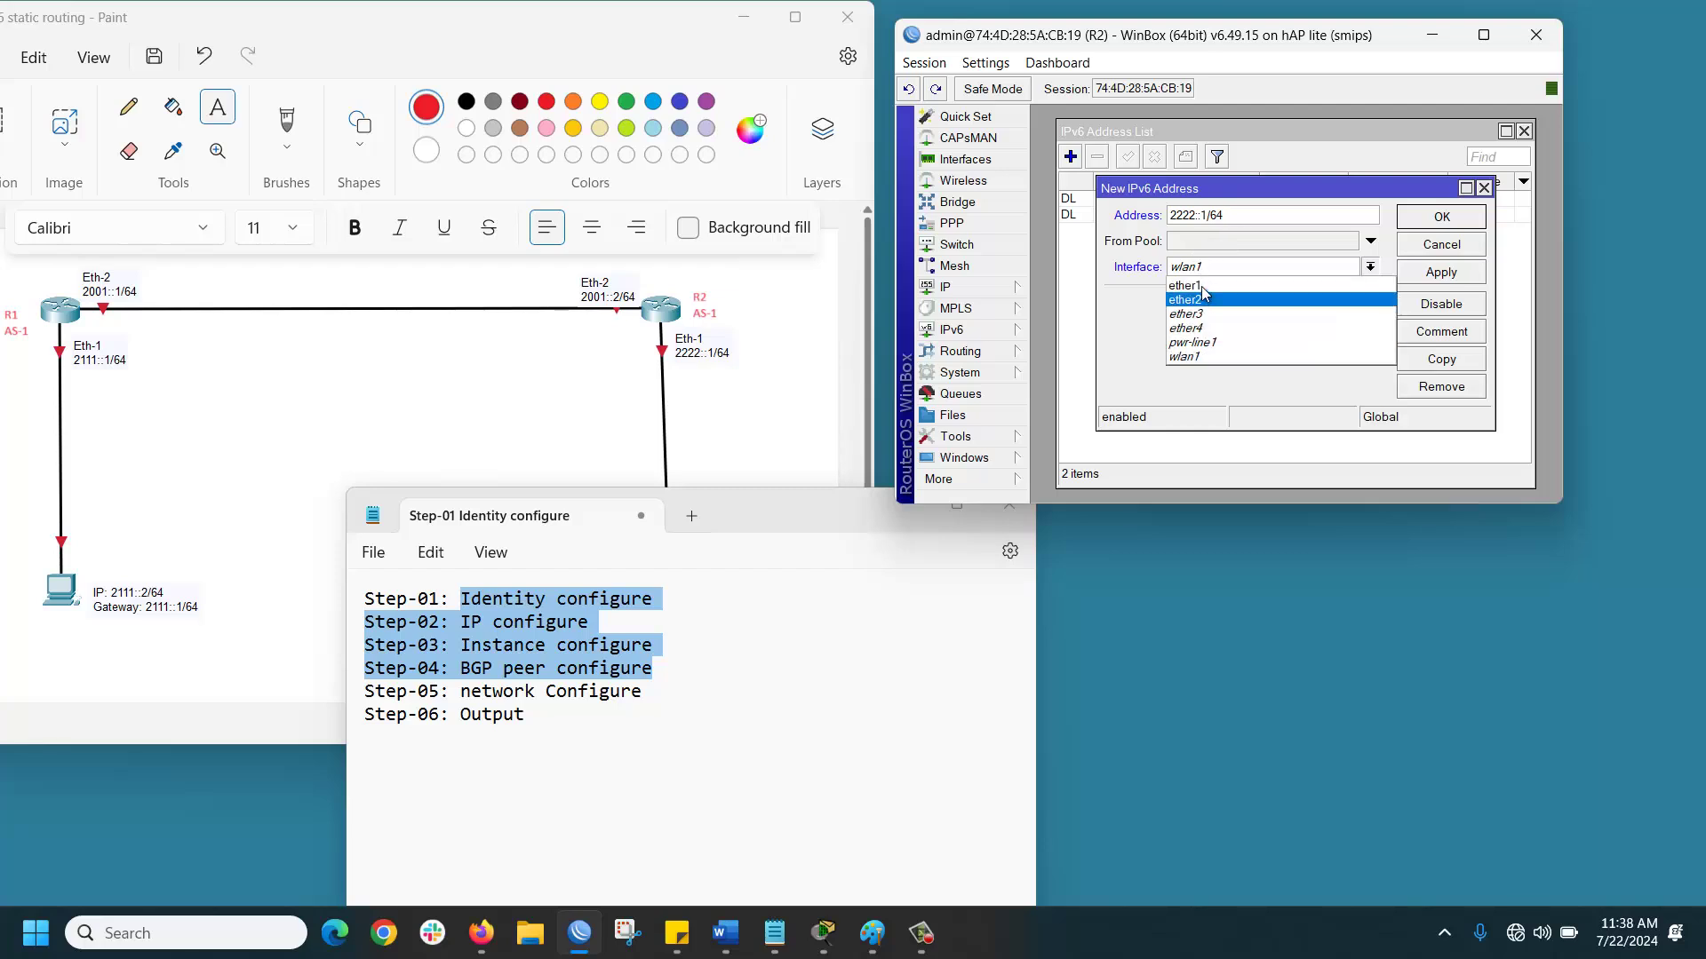
pyautogui.click(1201, 286)
pyautogui.click(1184, 333)
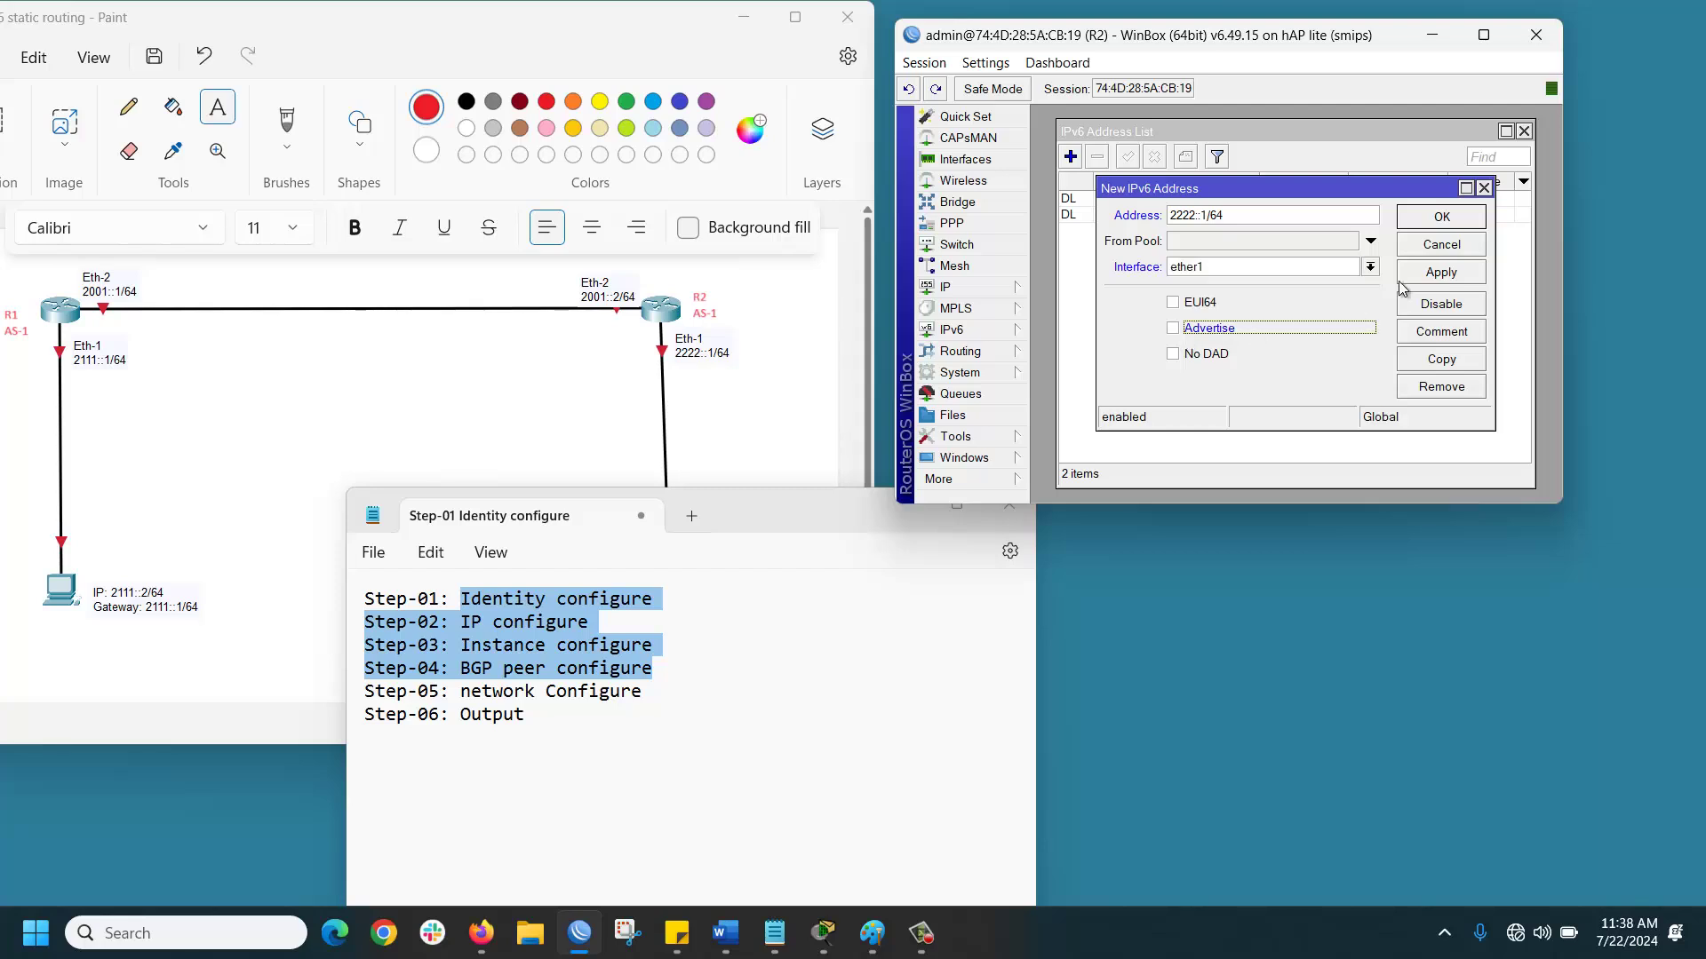
pyautogui.click(1433, 218)
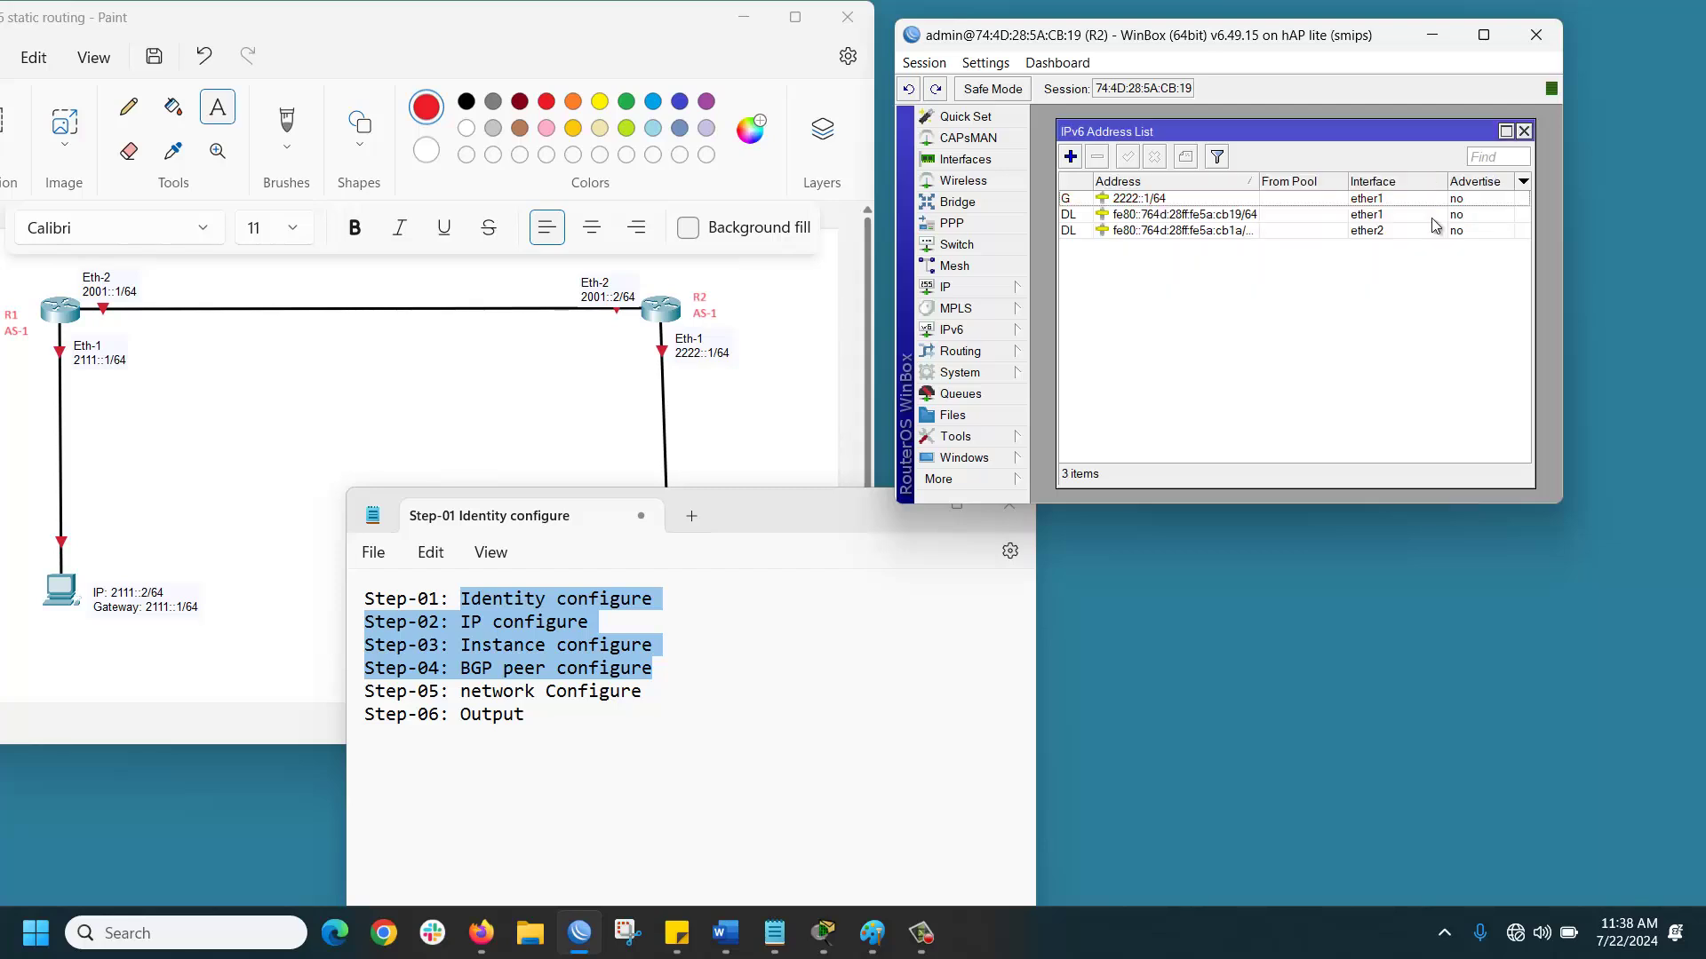
# - Add IPv6 address 2001::2/64 on ether2 with advertising turned off
pyautogui.click(1071, 156)
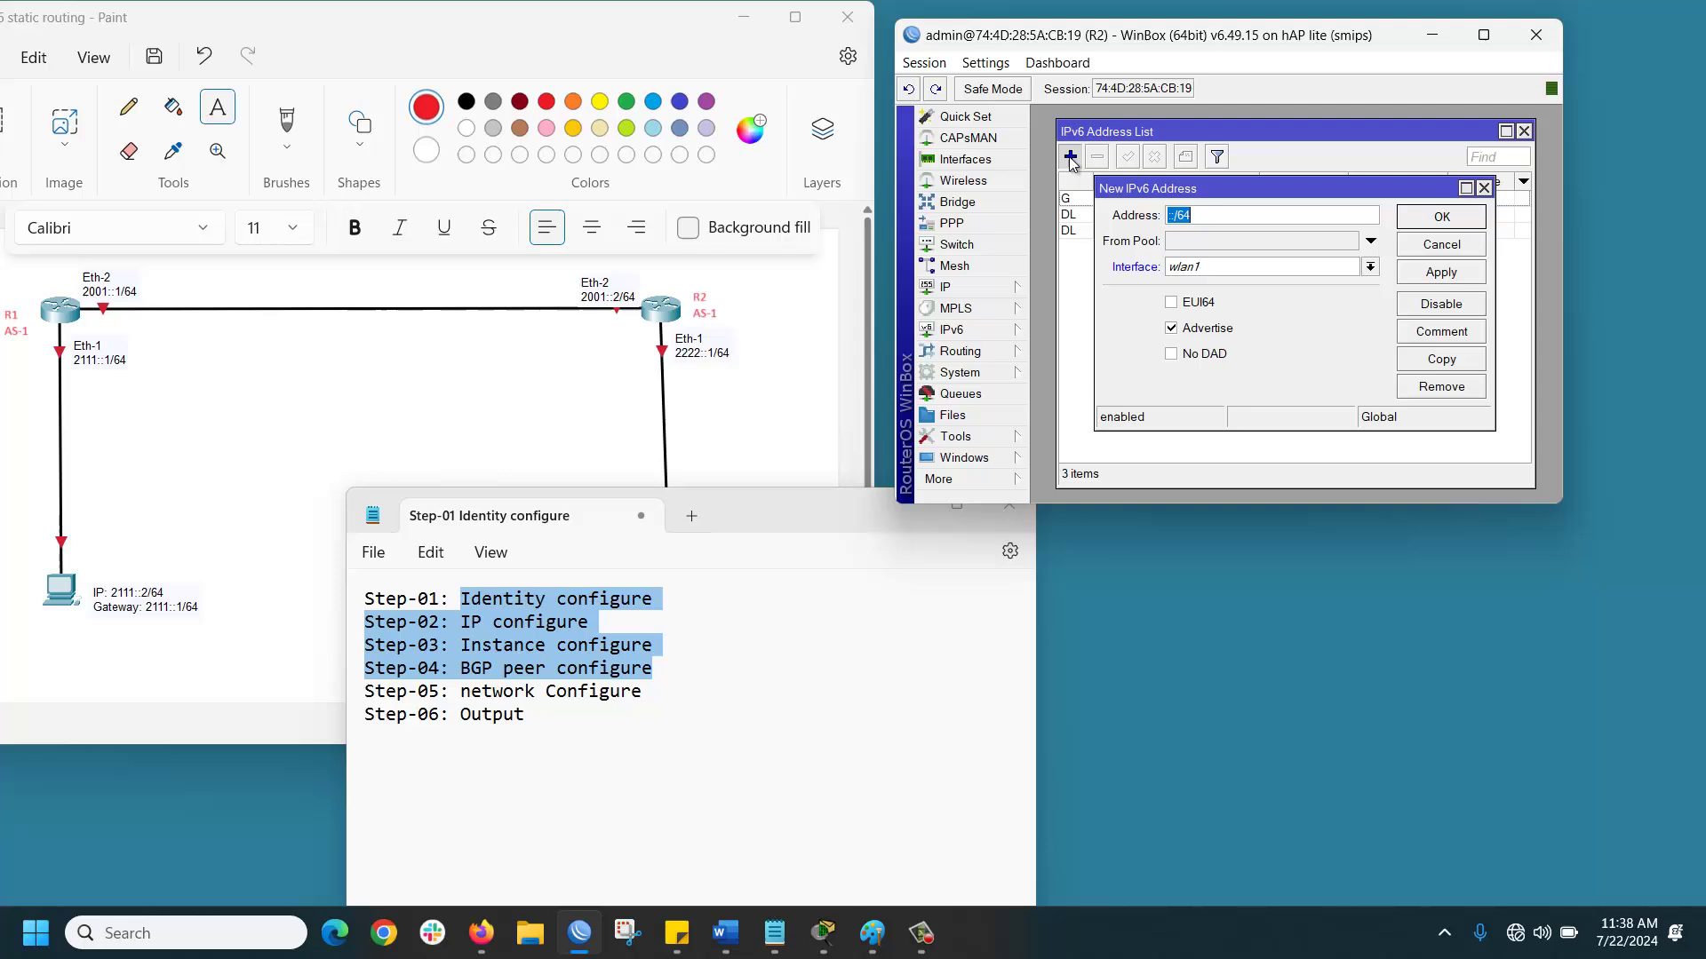
pyautogui.write('2001')
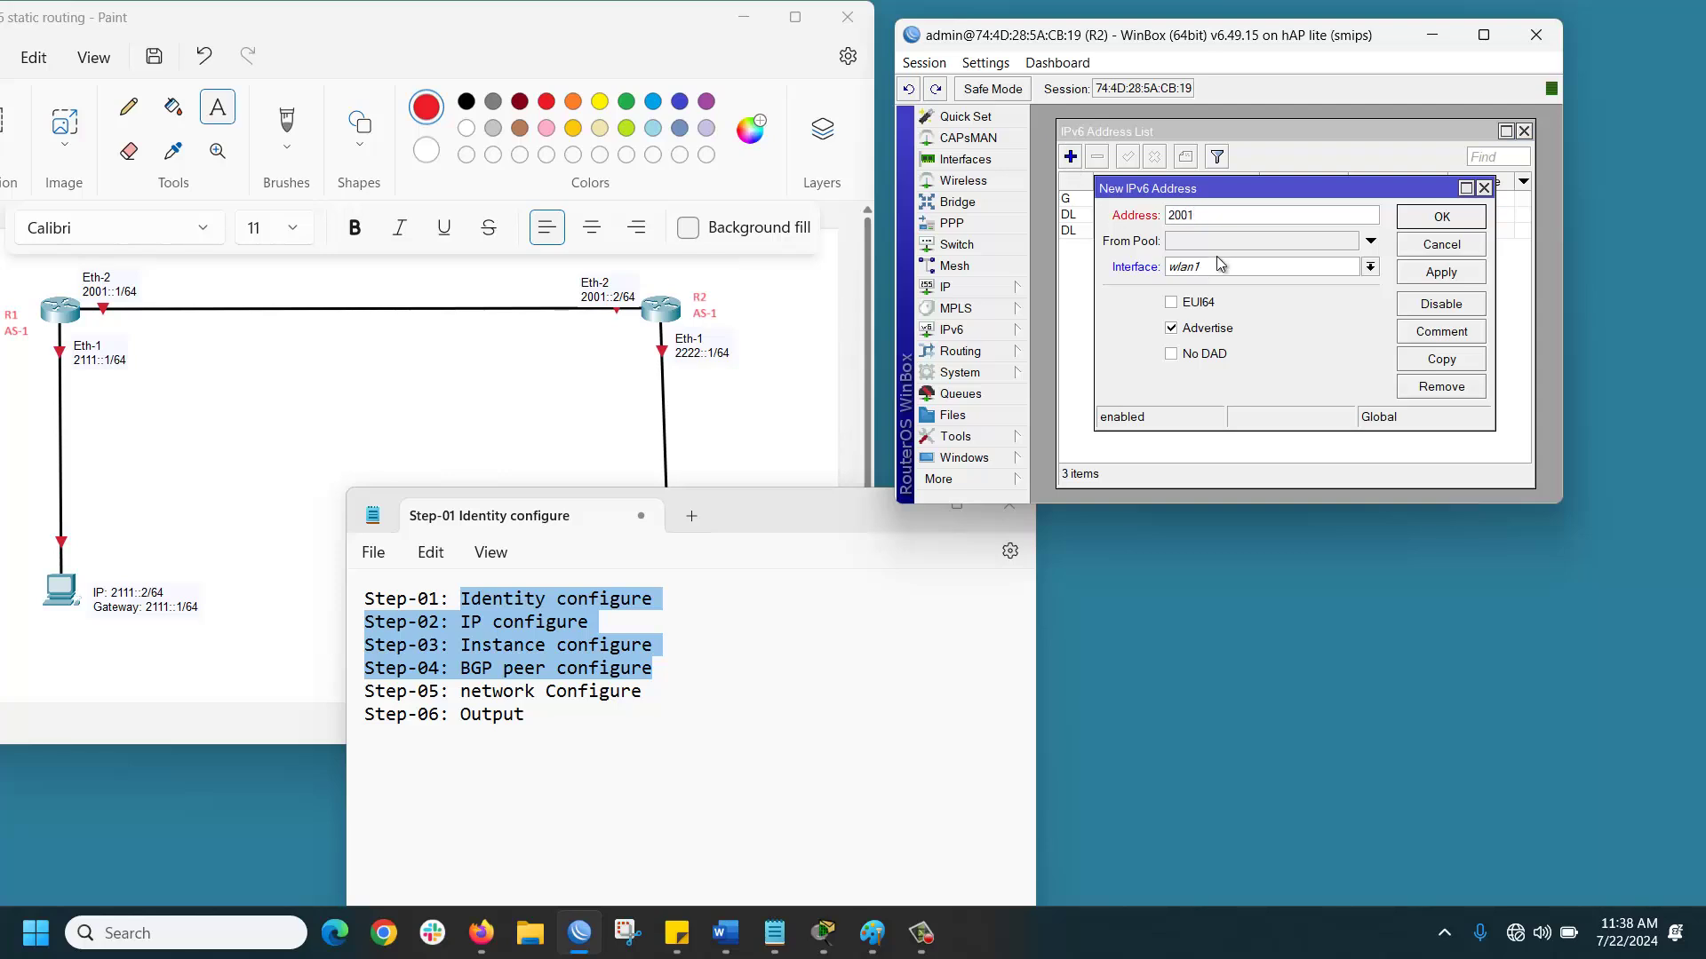
pyautogui.write('::2/64')
pyautogui.click(1217, 261)
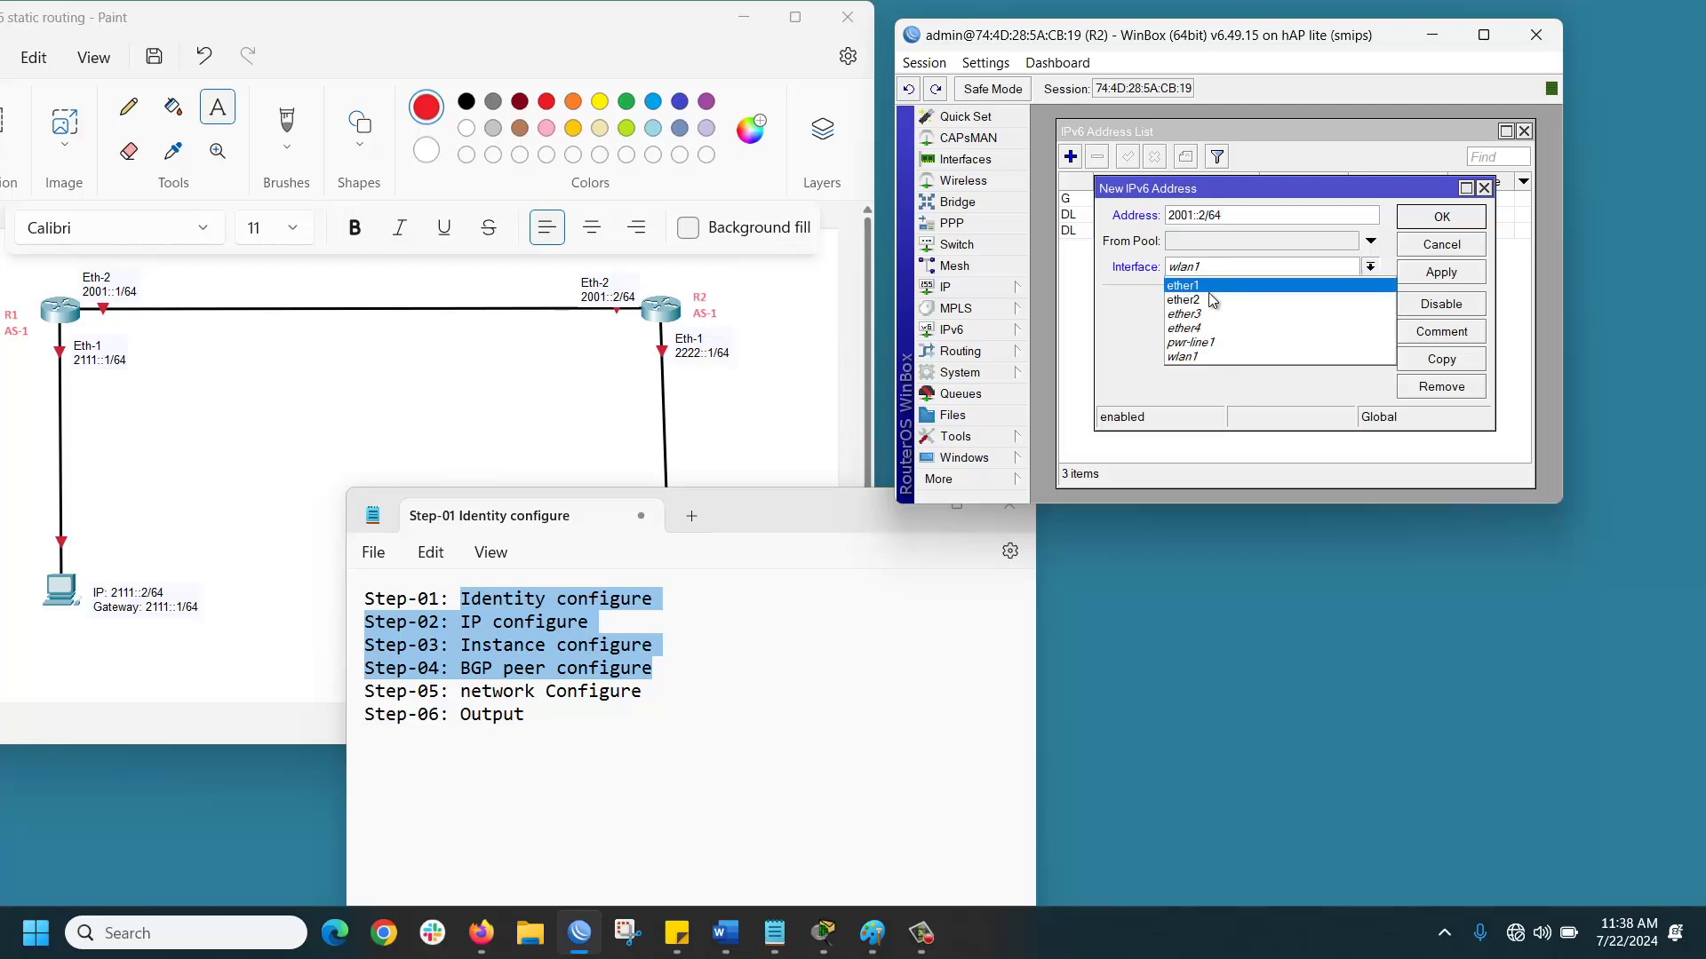
pyautogui.click(1208, 302)
pyautogui.click(1217, 328)
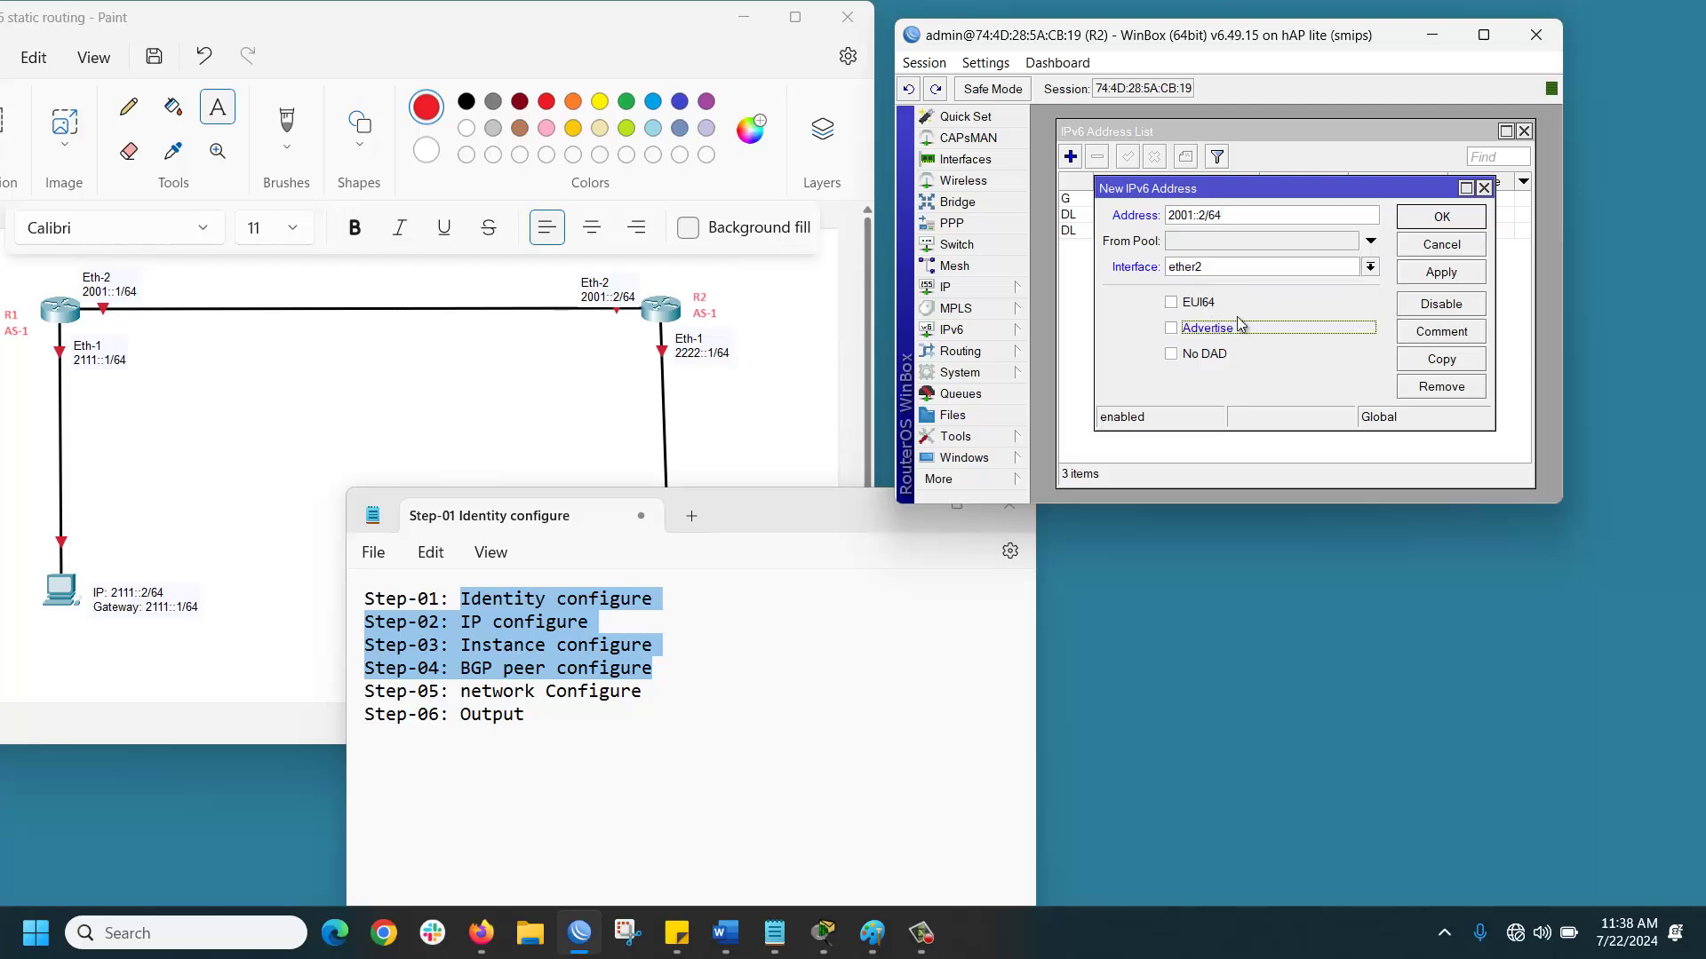
pyautogui.click(1434, 217)
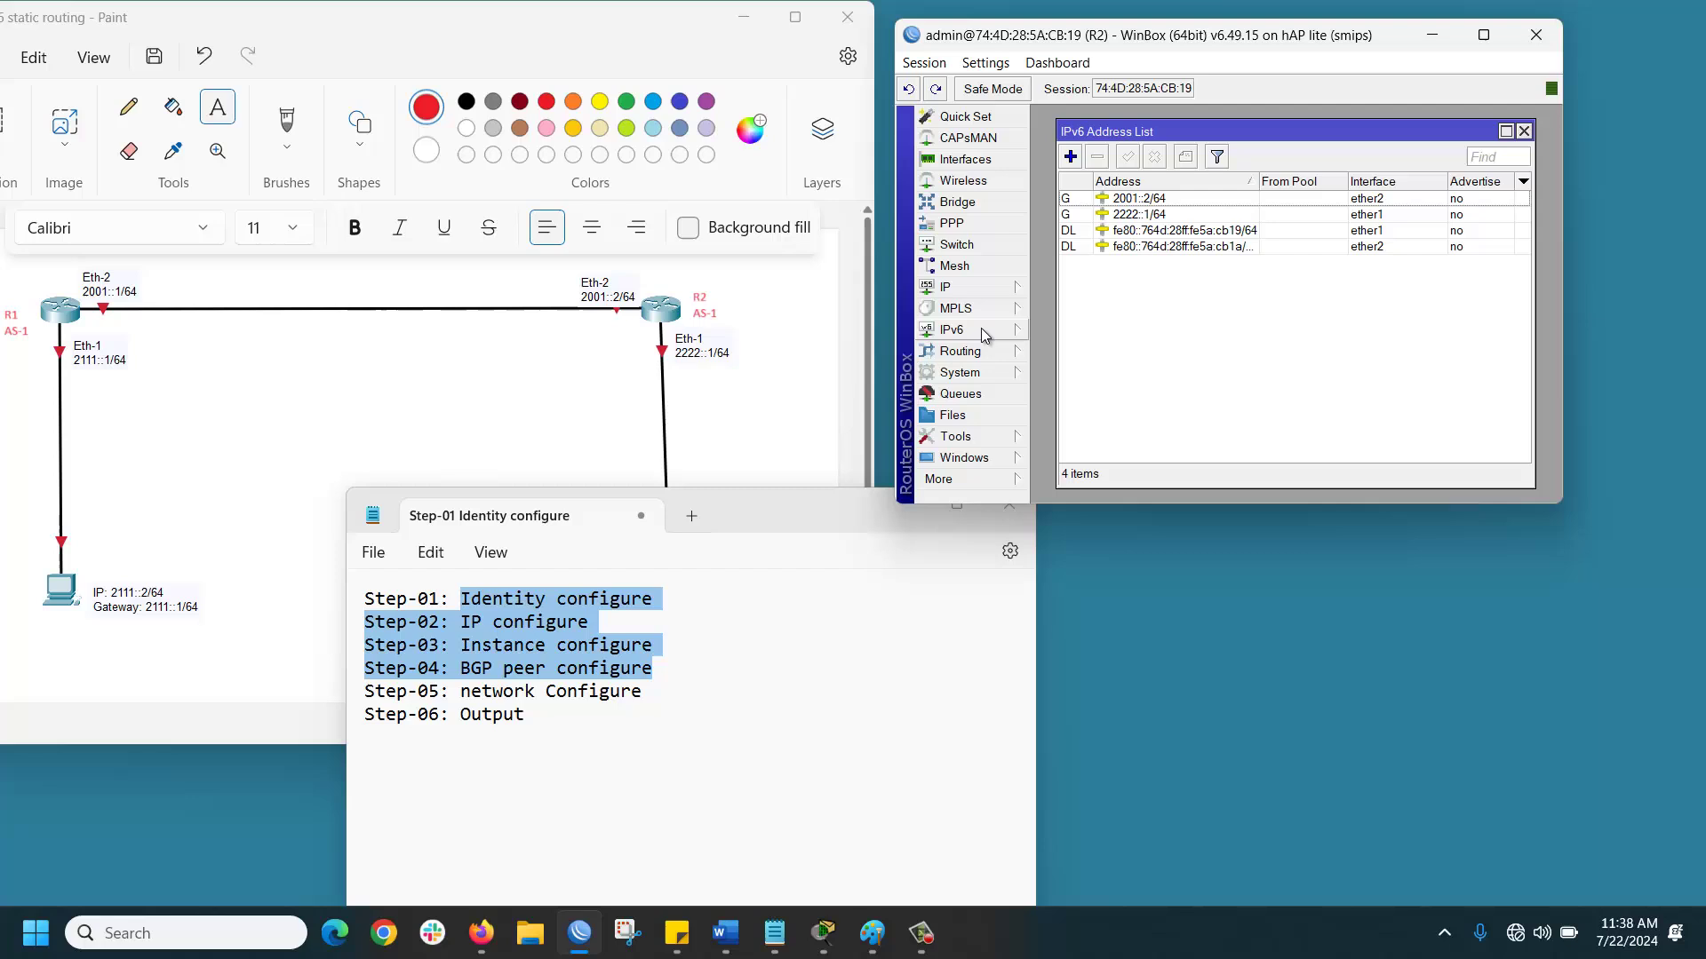
# - Edit R2's default BGP instance to use AS 1 and router ID 2.2.2.2, then apply and close
pyautogui.click(976, 352)
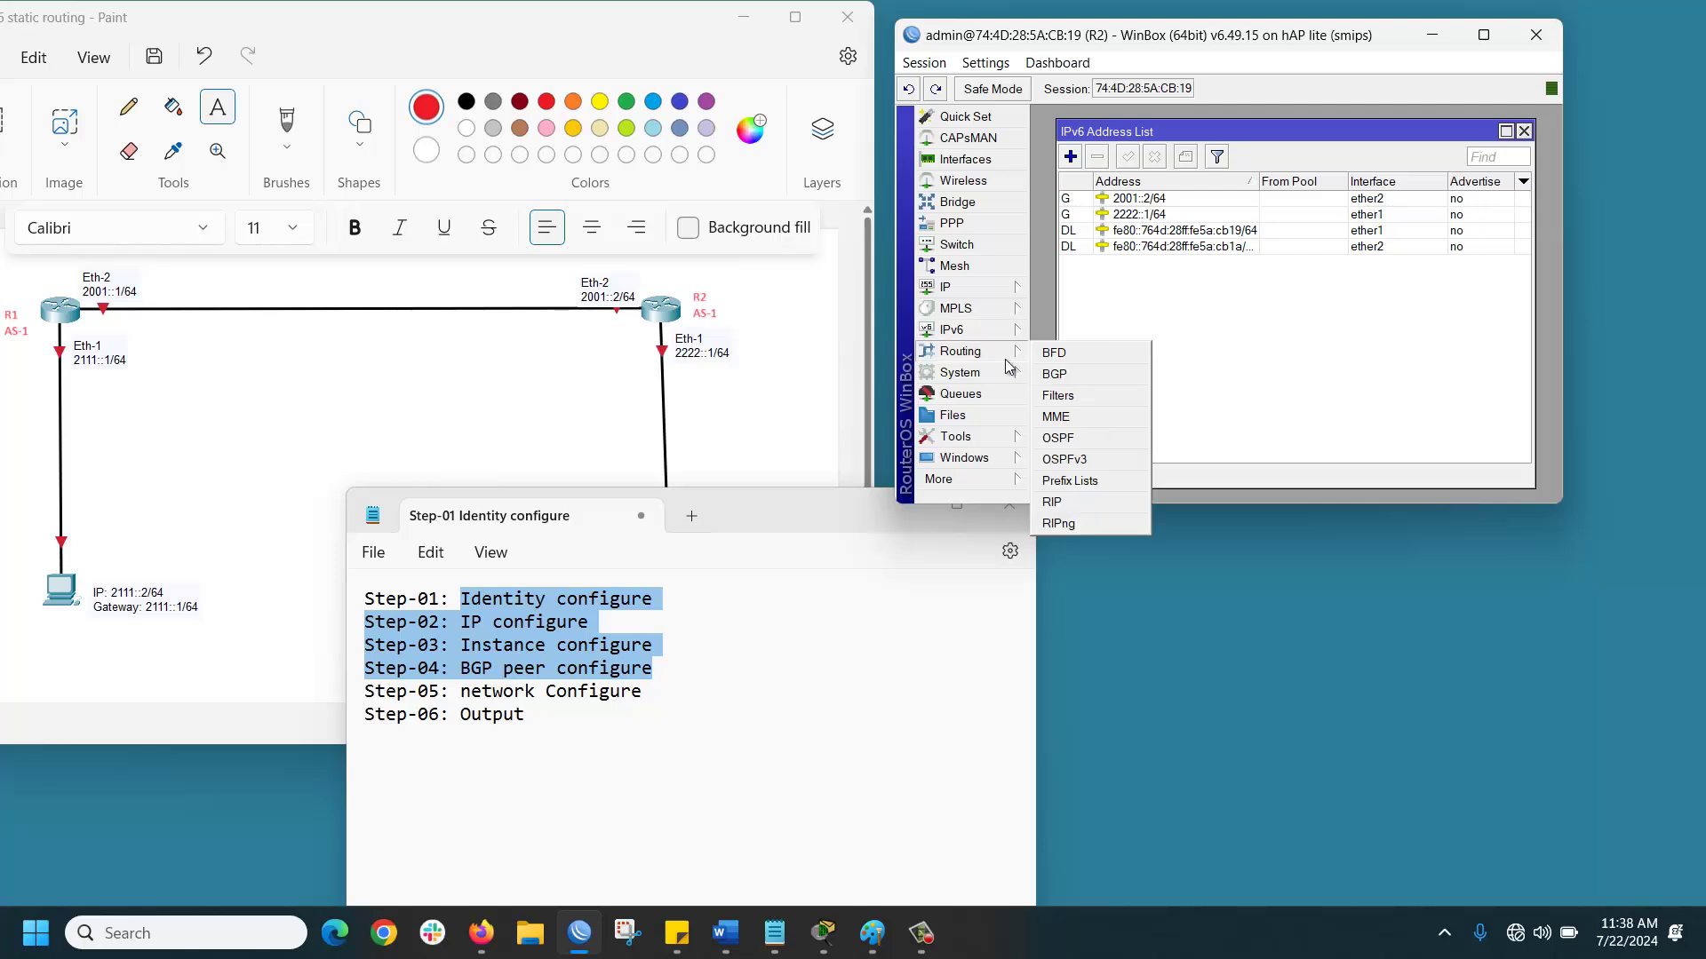
pyautogui.click(1069, 378)
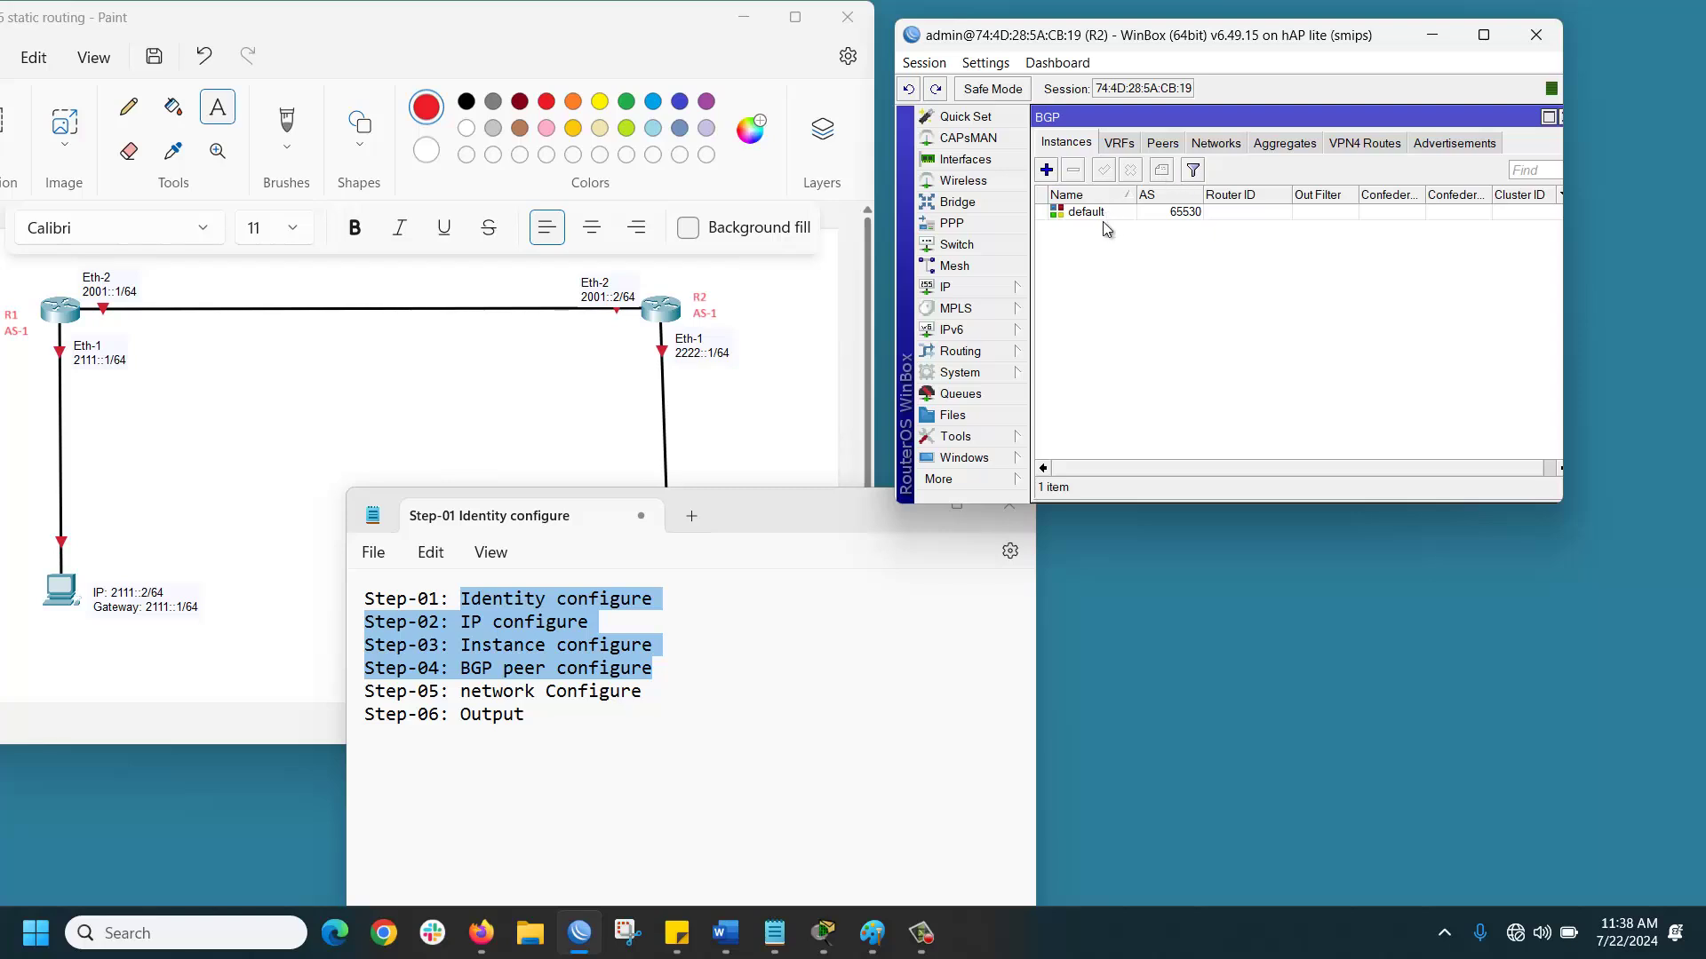
pyautogui.doubleClick(1102, 214)
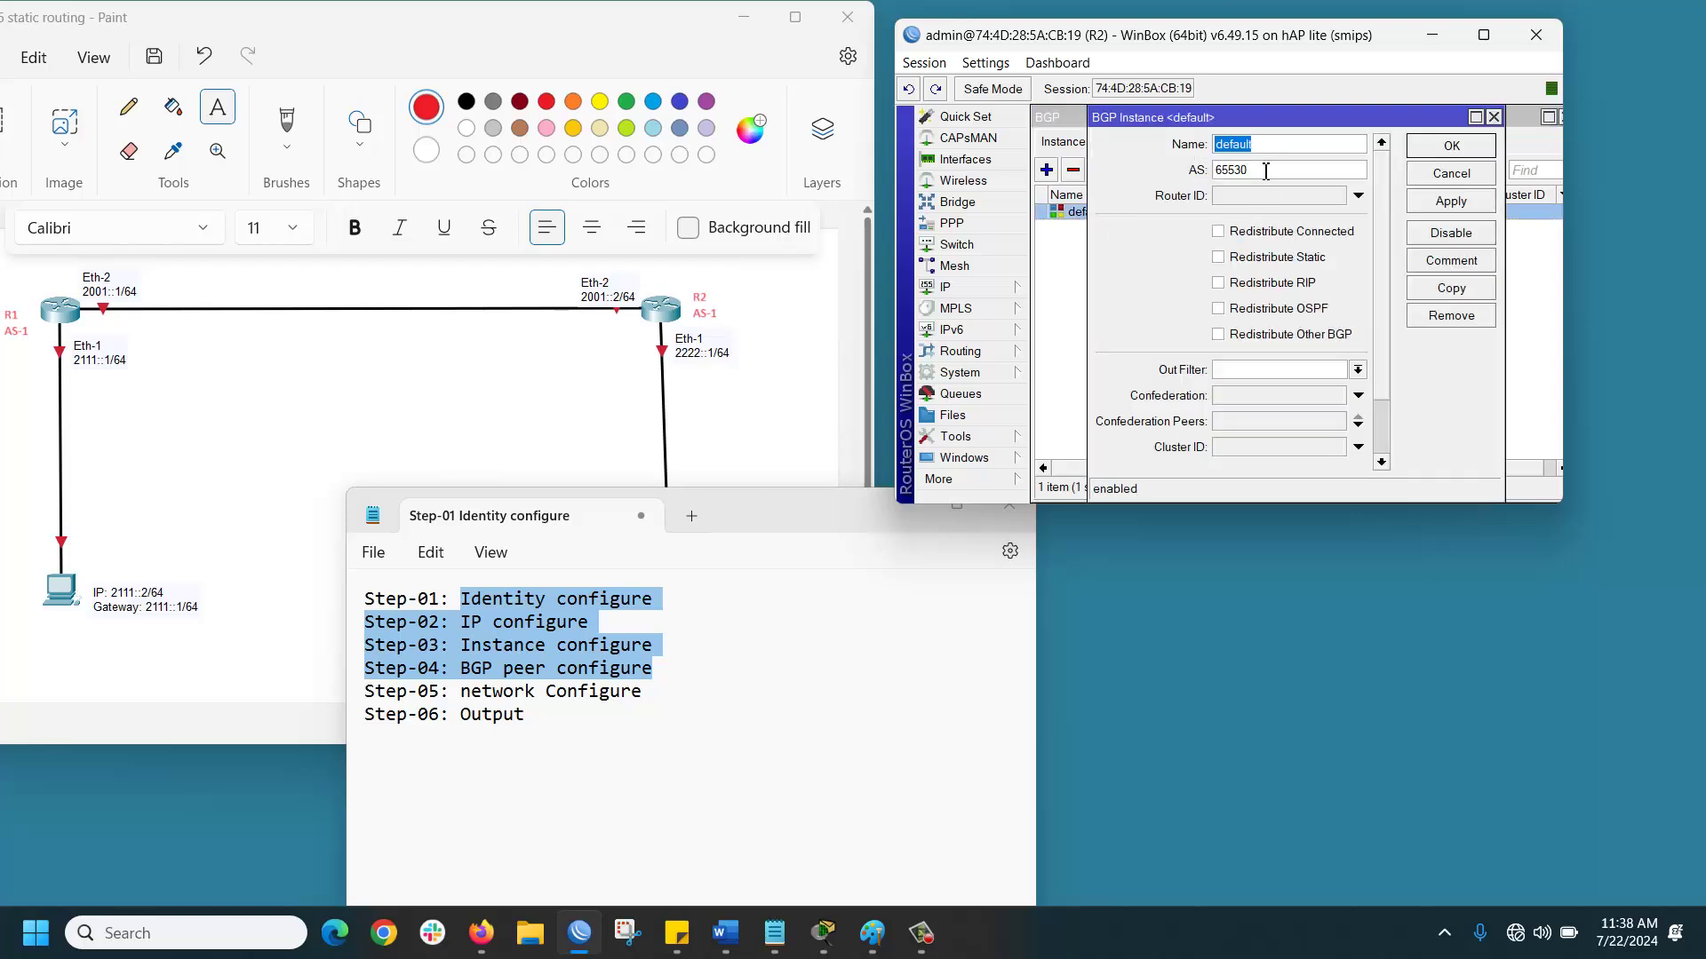
pyautogui.press('Tab')
pyautogui.write('1')
pyautogui.click(1226, 202)
pyautogui.write('2')
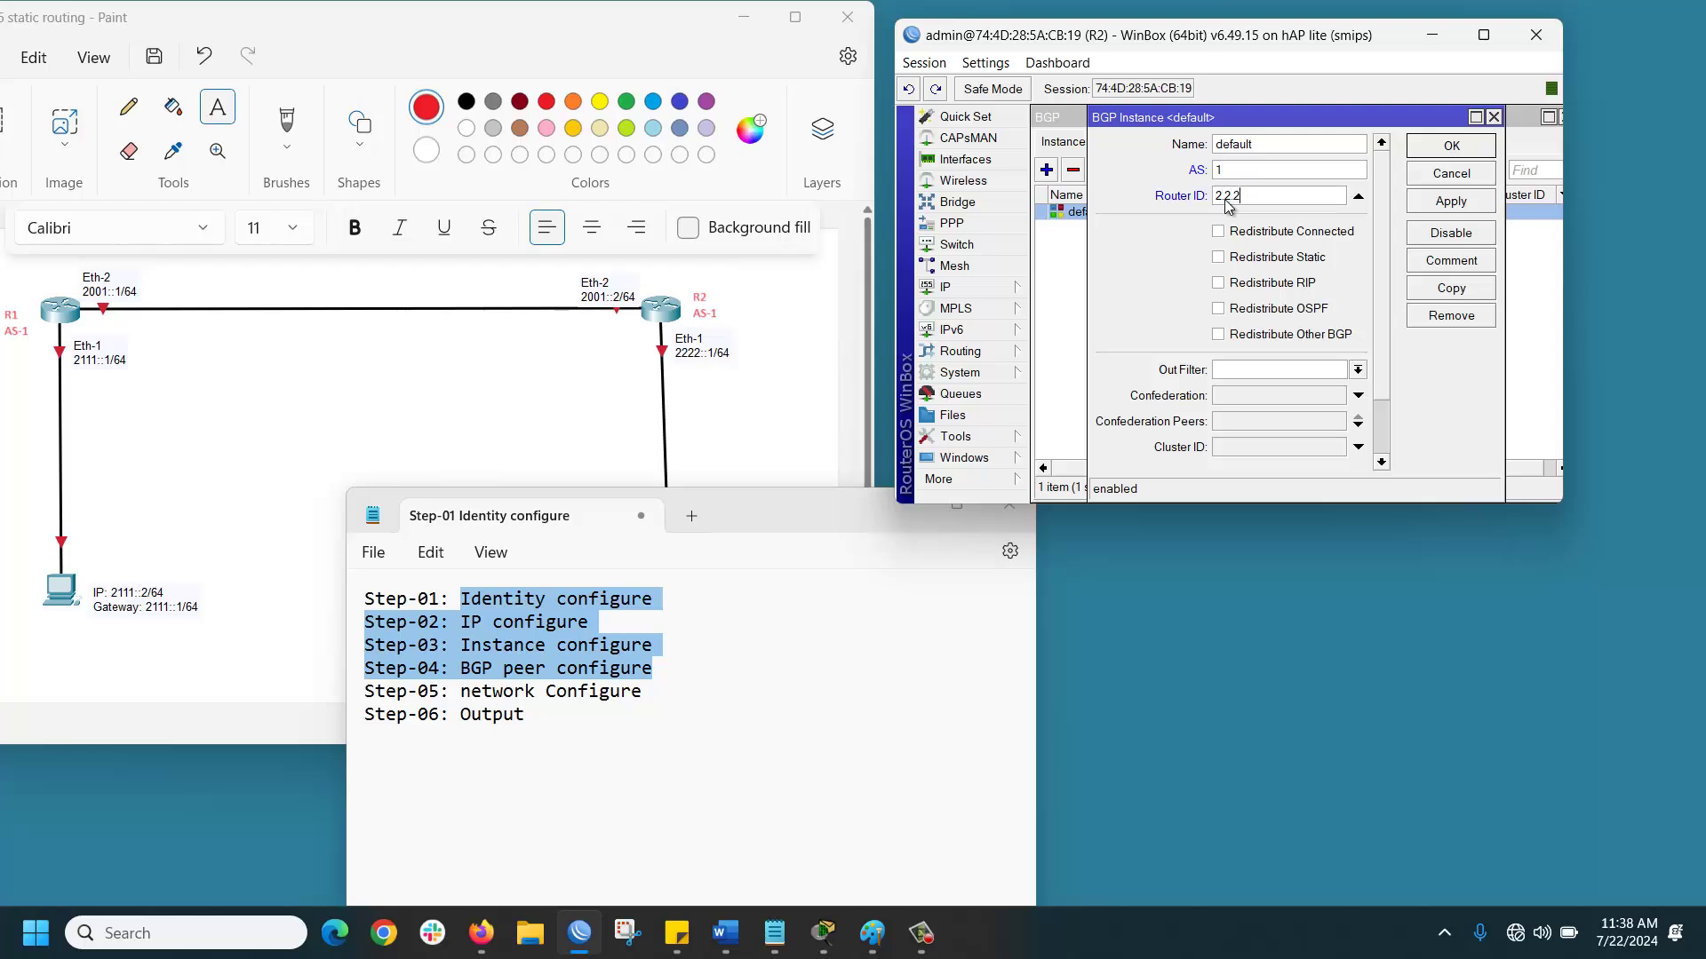
pyautogui.write('.2.2.2')
pyautogui.click(1432, 204)
pyautogui.click(1443, 147)
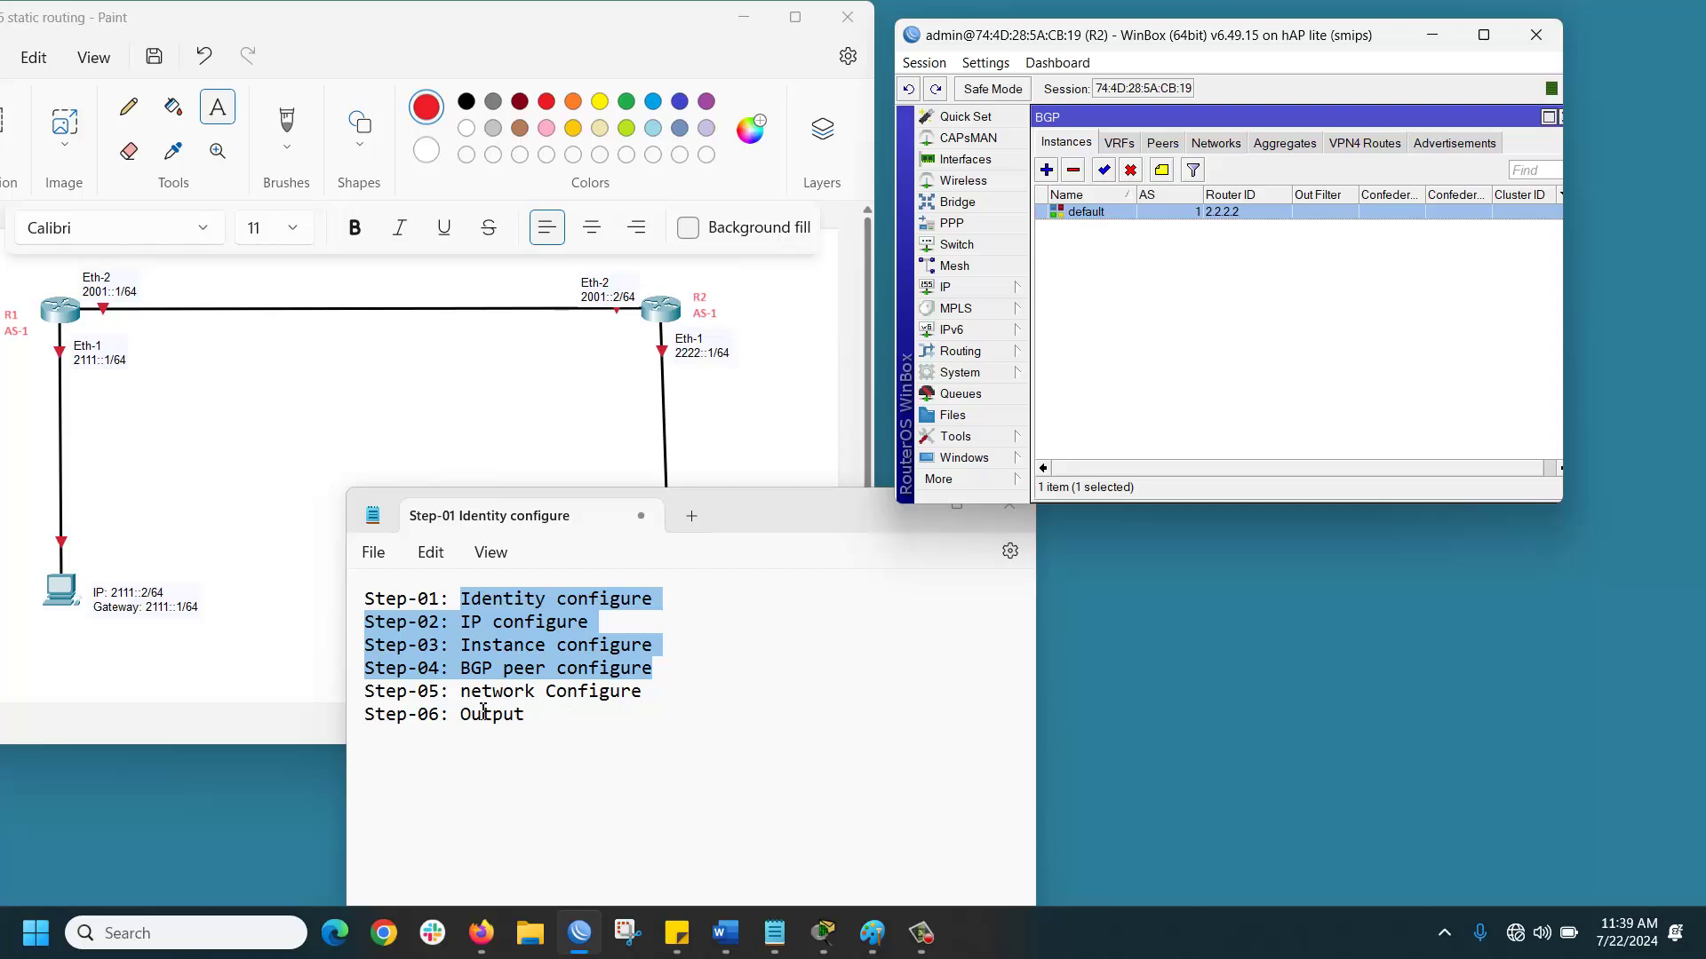
# - Create BGP peer 'R2 to R1' with remote address 2001::1 and remote AS 1
pyautogui.click(1174, 145)
pyautogui.click(1047, 170)
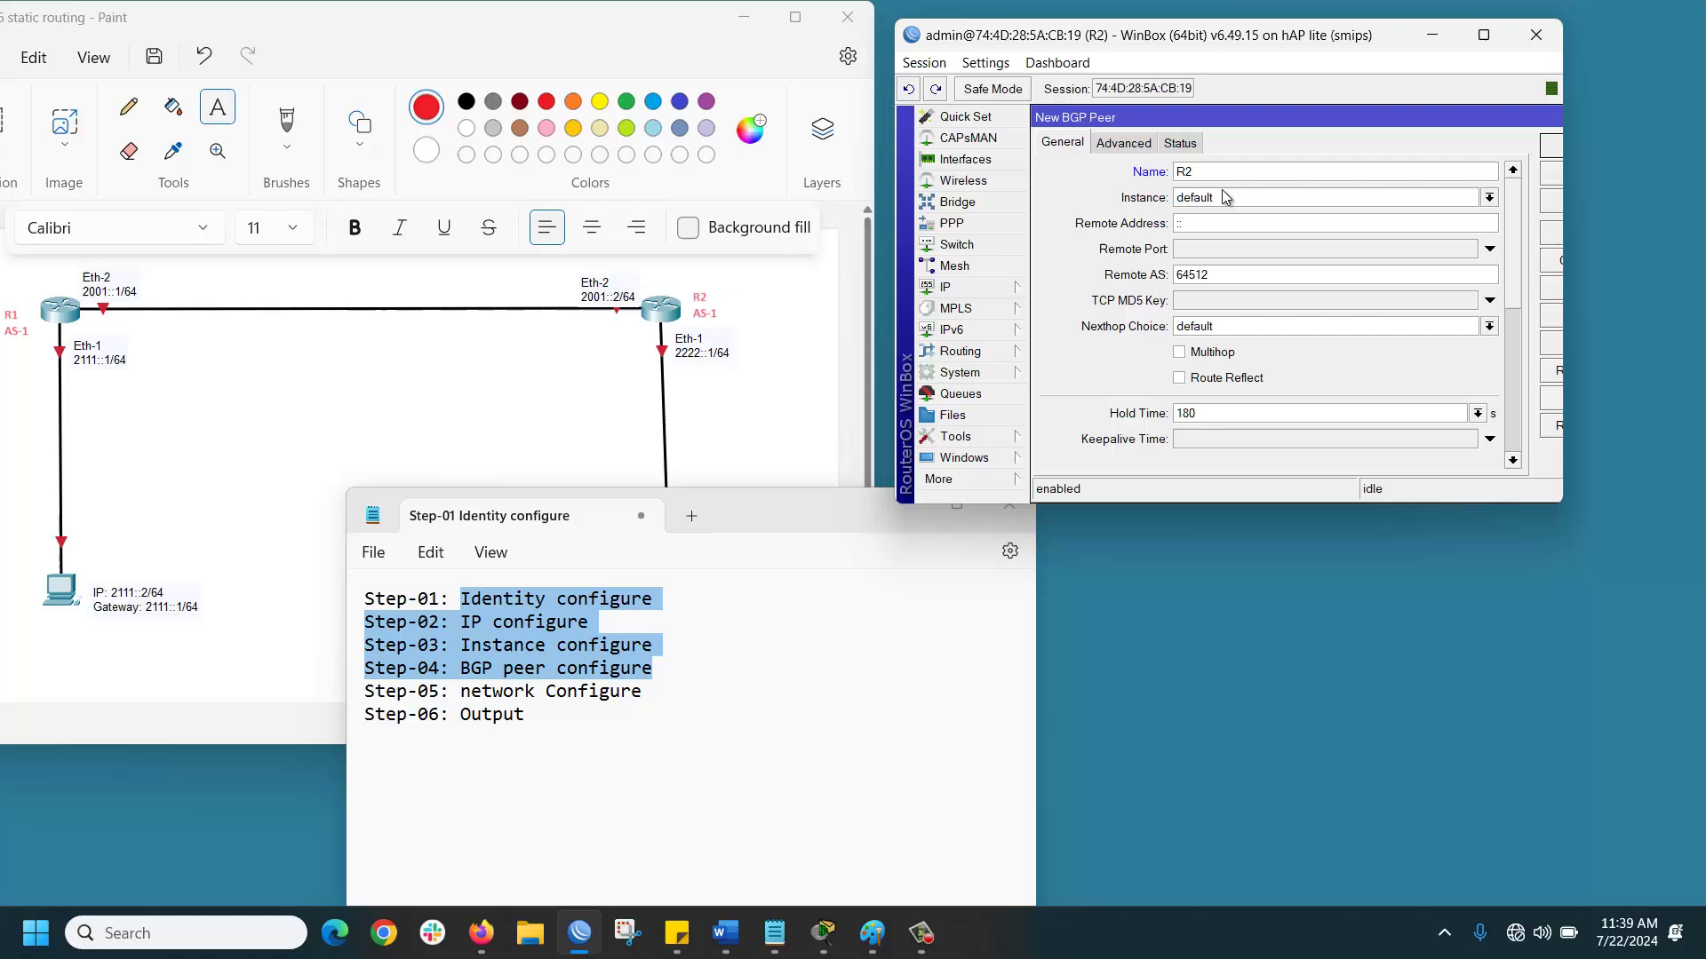
pyautogui.write('R2 to R1')
pyautogui.click(1214, 223)
pyautogui.doubleClick(1168, 227)
pyautogui.write('2011')
pyautogui.press('BackSpace')
pyautogui.press('BackSpace')
pyautogui.write('01::1')
pyautogui.press('Tab')
pyautogui.write('1')
# - Enable the ipv6 address family on the peer and save it
pyautogui.click(1124, 145)
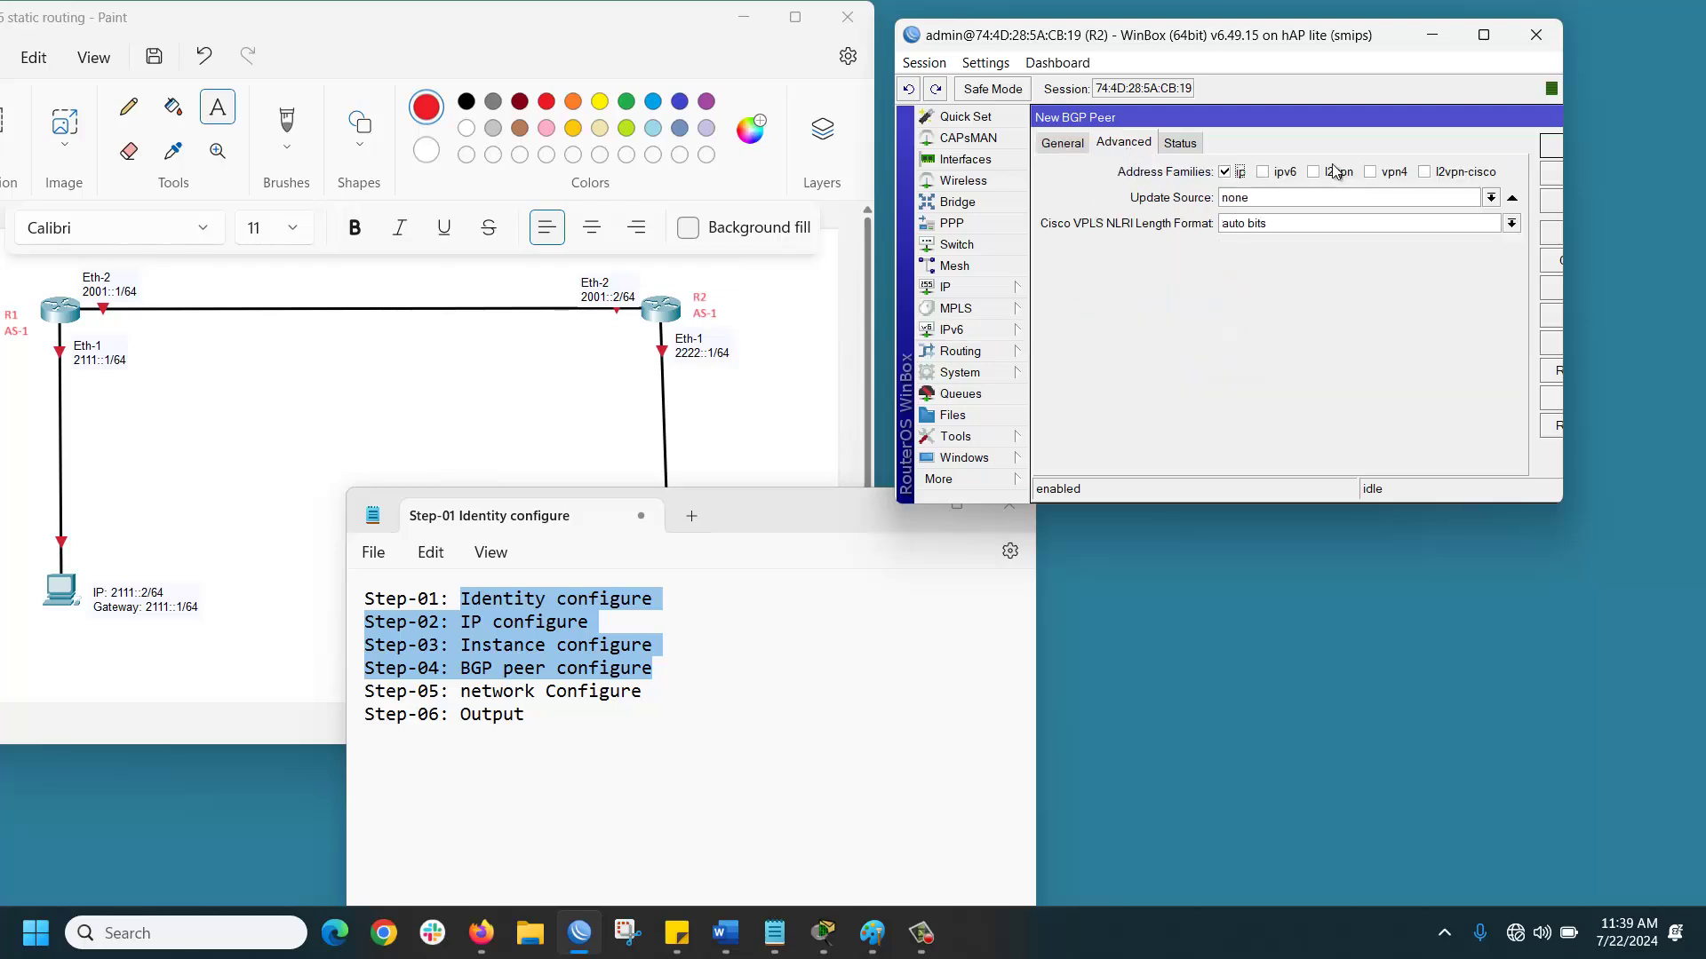
pyautogui.click(1283, 174)
pyautogui.moveTo(1377, 506); pyautogui.dragTo(1377, 652)
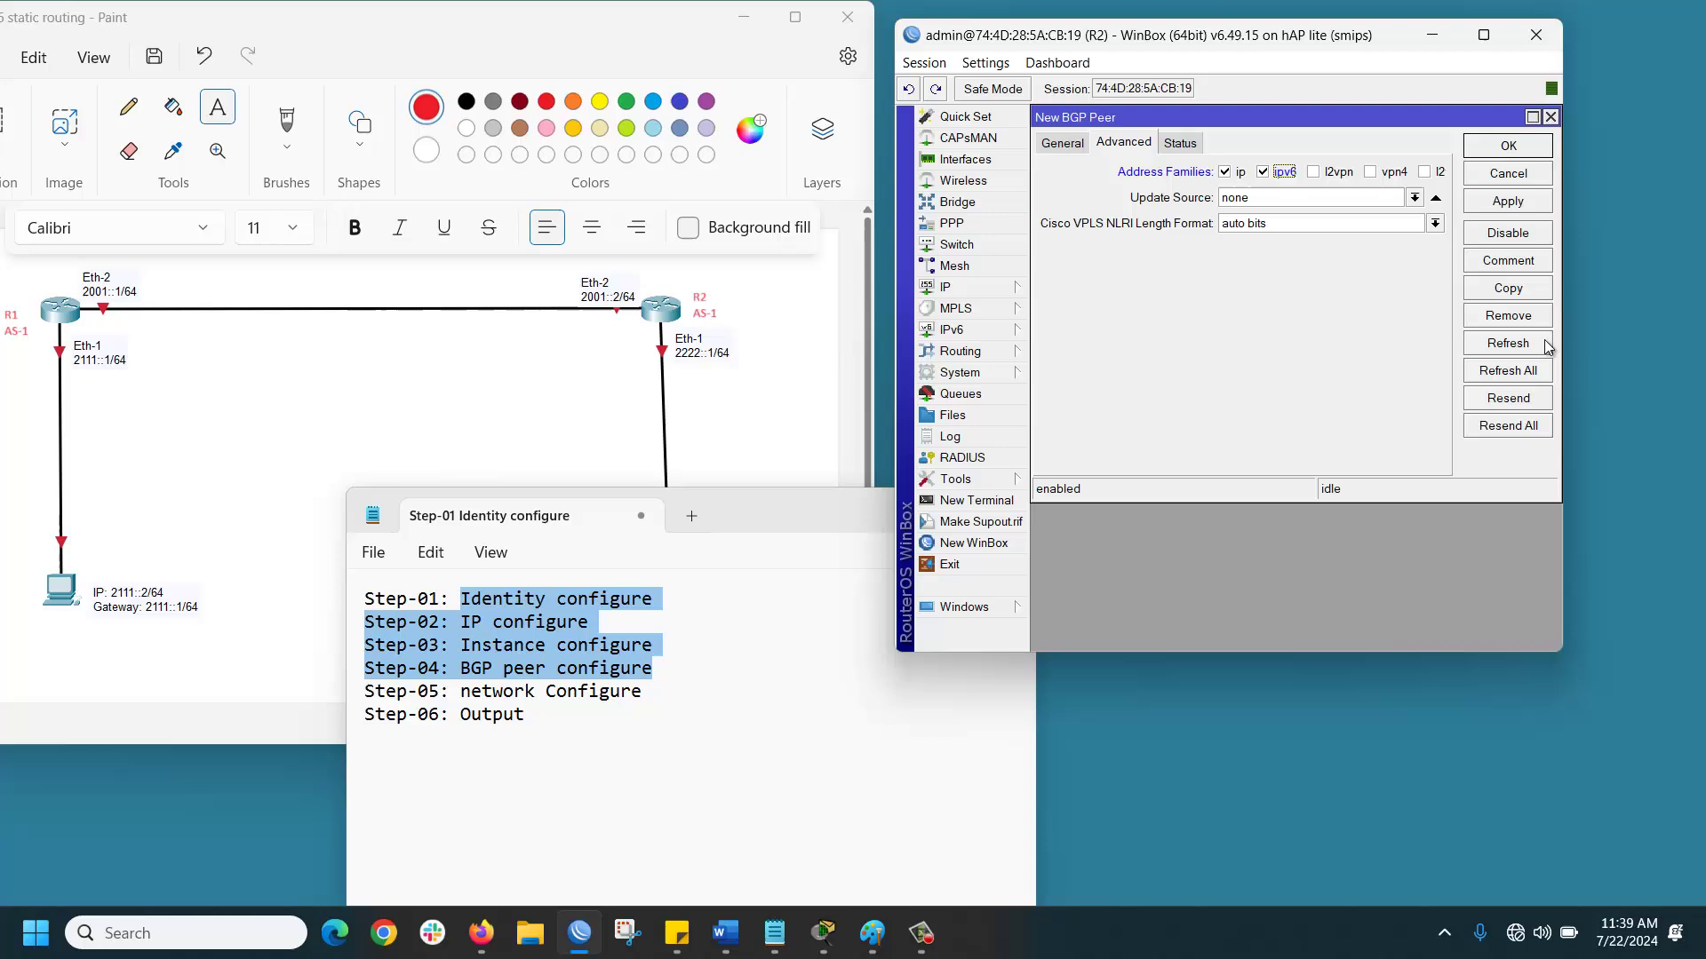
pyautogui.click(1549, 145)
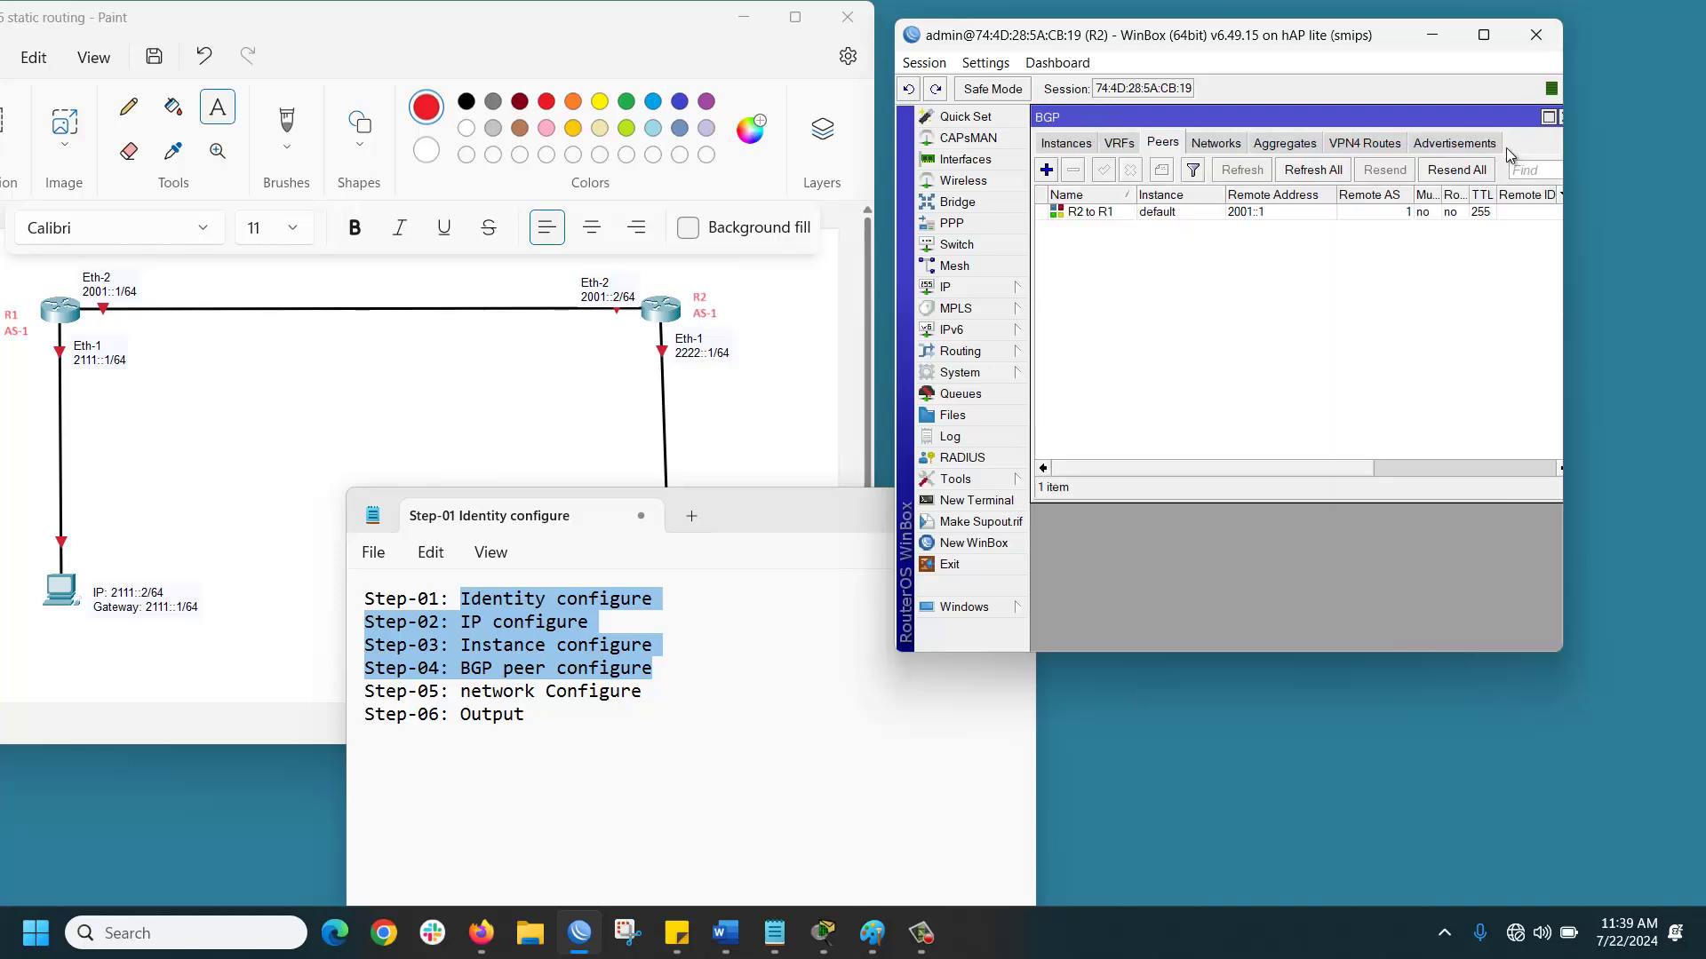
pyautogui.click(1214, 144)
# - Add 2222::0/64 as a new BGP network on R2 and apply it
pyautogui.click(1045, 170)
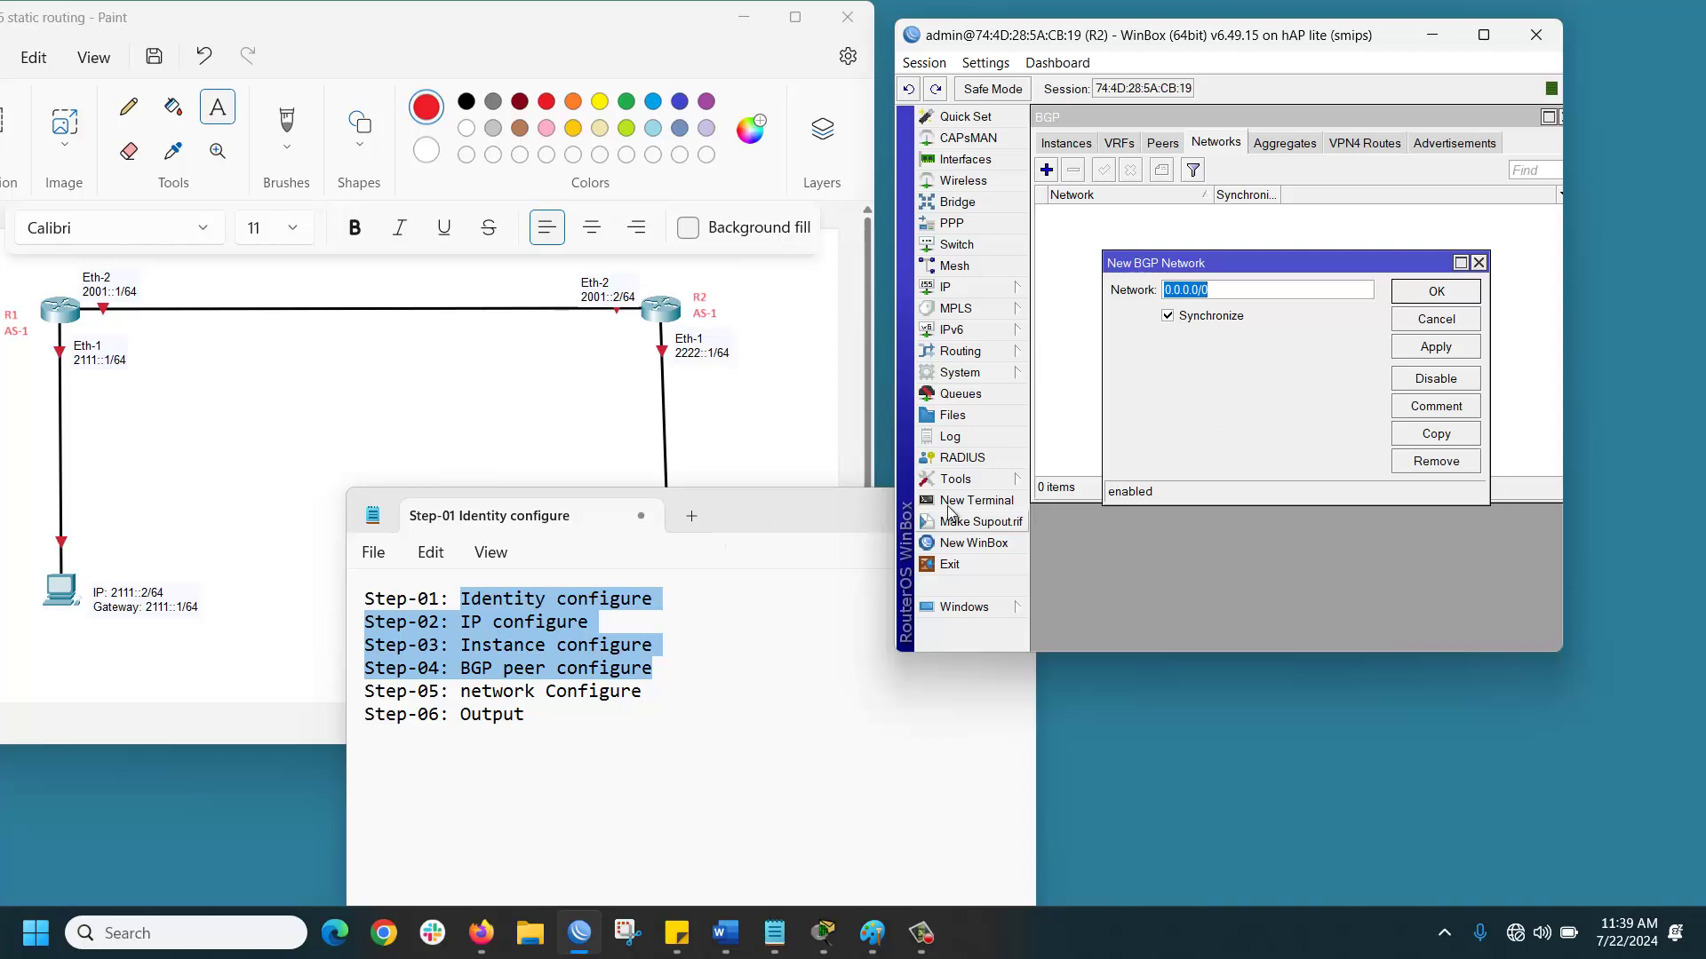
pyautogui.moveTo(744, 508); pyautogui.dragTo(433, 632)
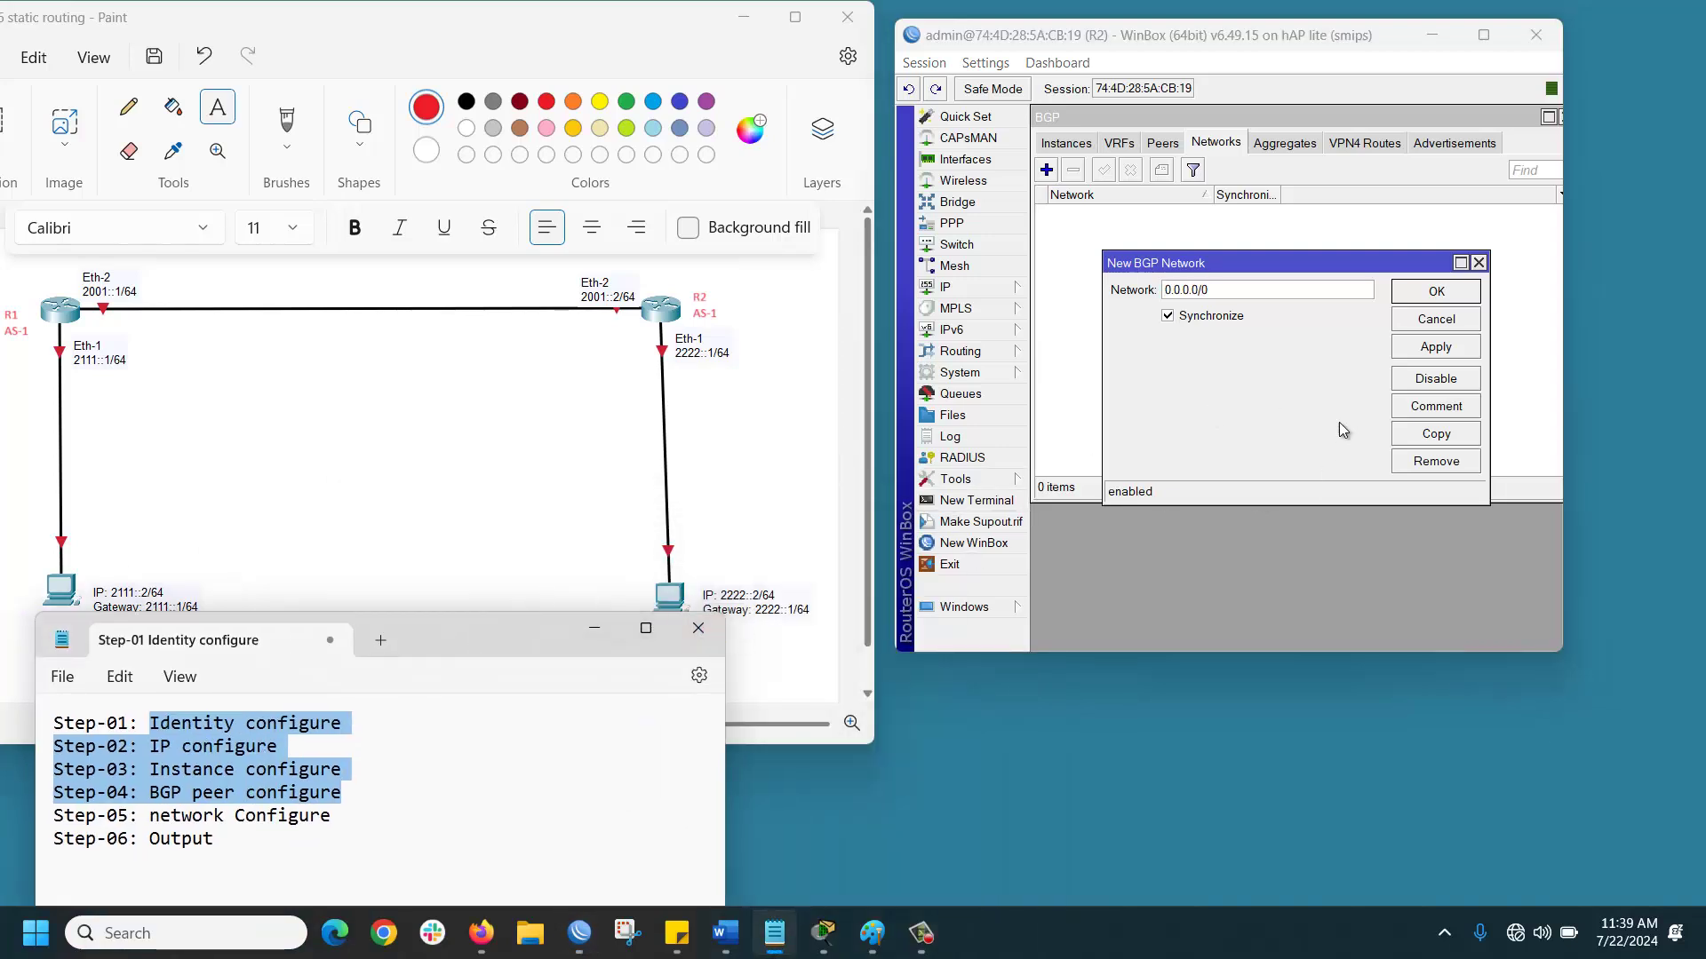
pyautogui.click(1108, 316)
pyautogui.write('222')
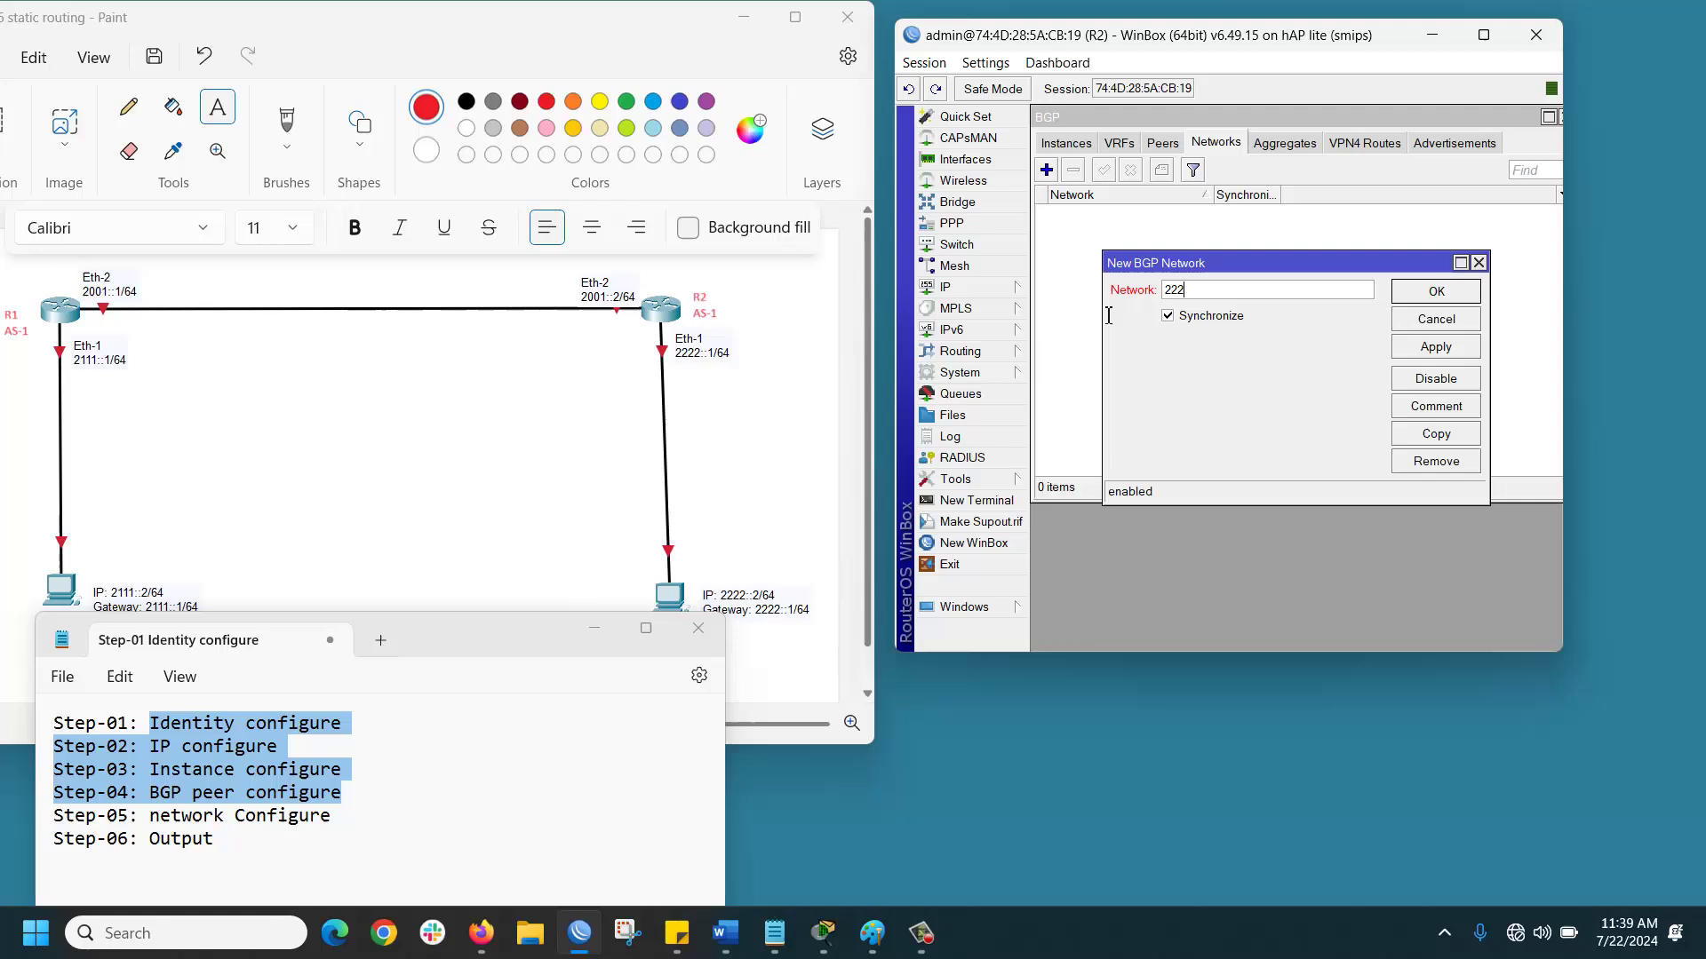
pyautogui.write('2::0/64')
pyautogui.click(1462, 354)
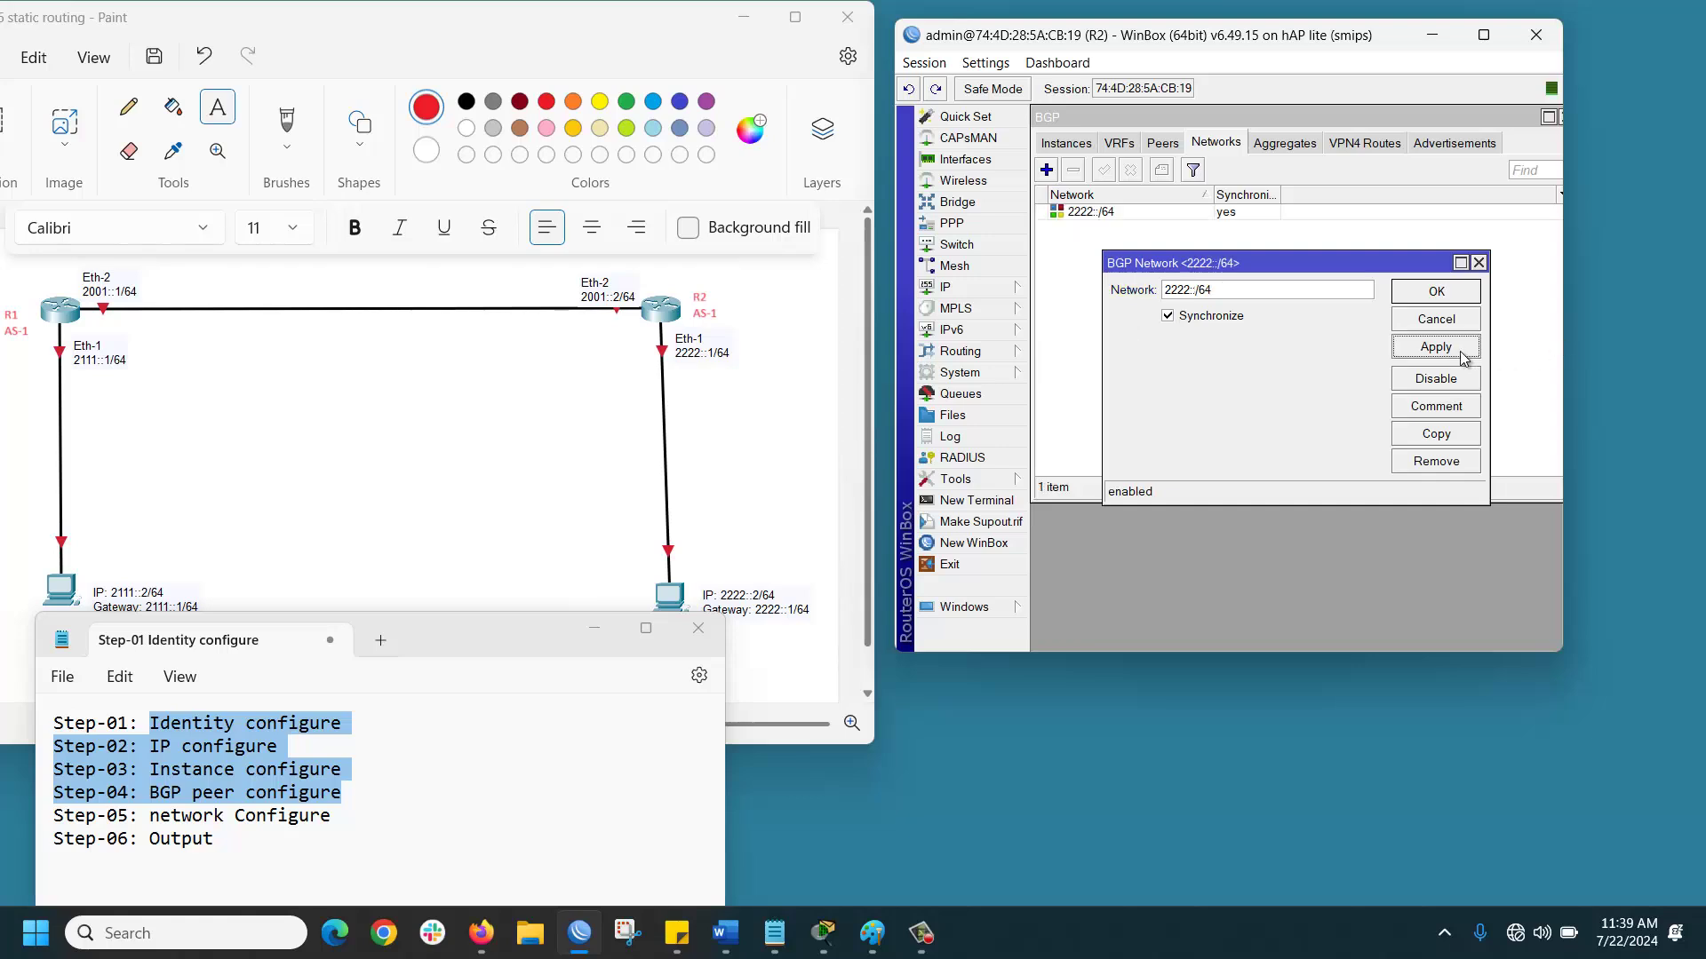
pyautogui.click(1448, 295)
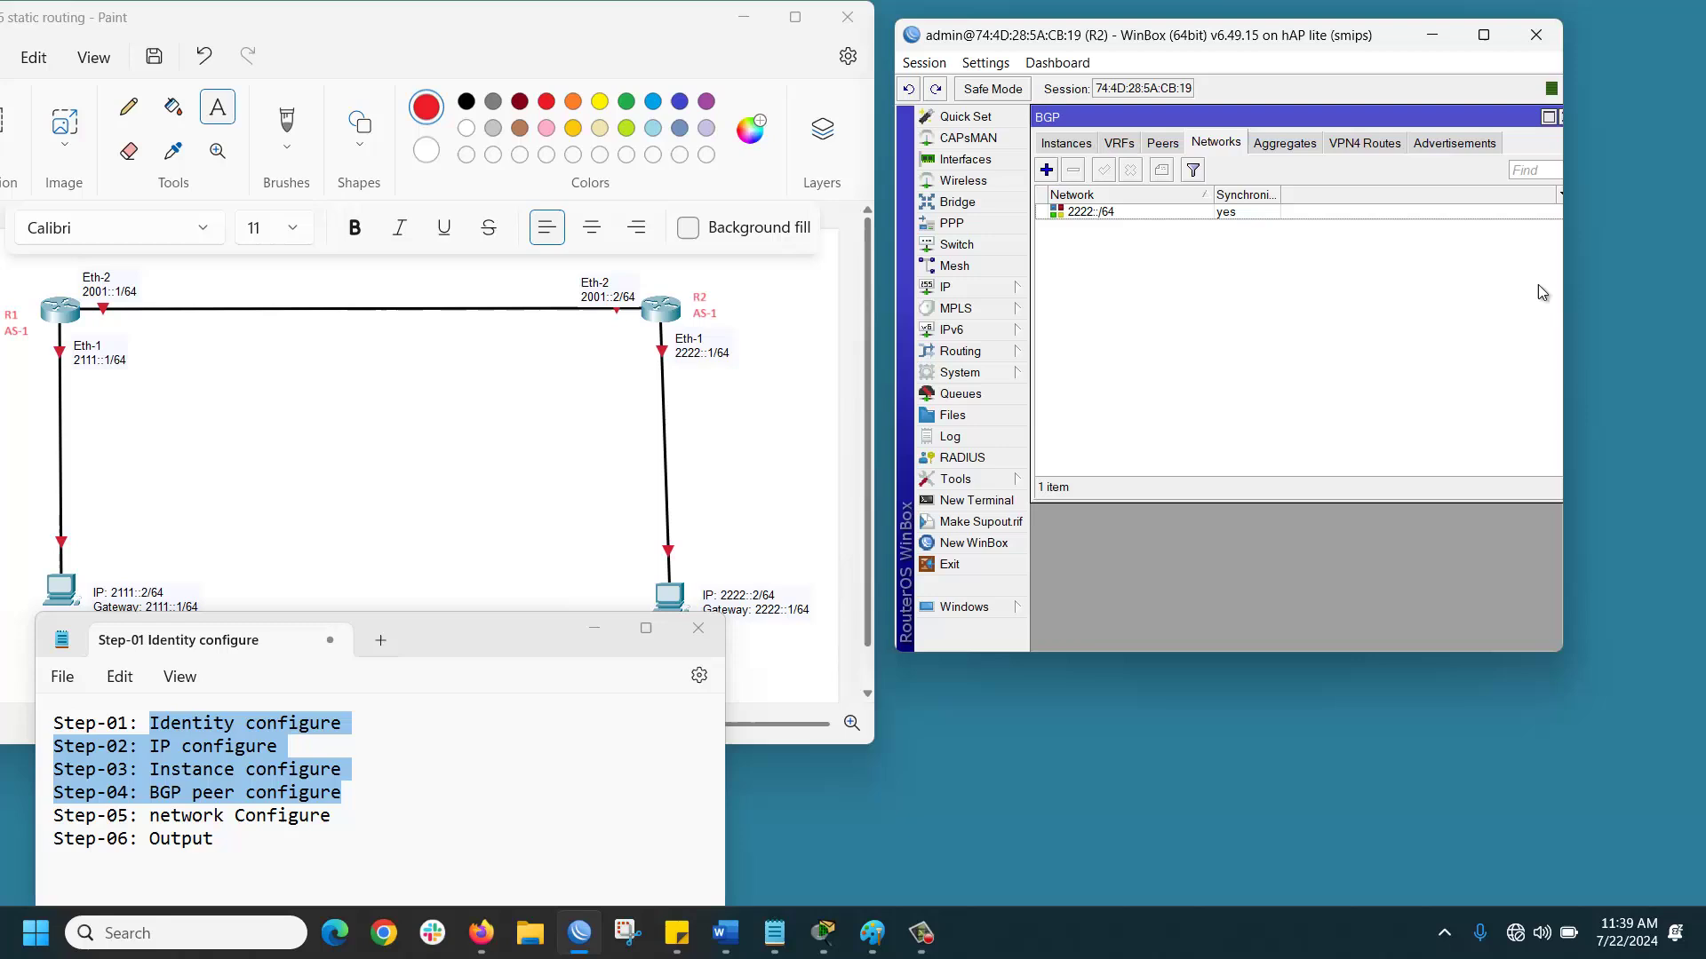
pyautogui.moveTo(1563, 267); pyautogui.dragTo(1699, 286)
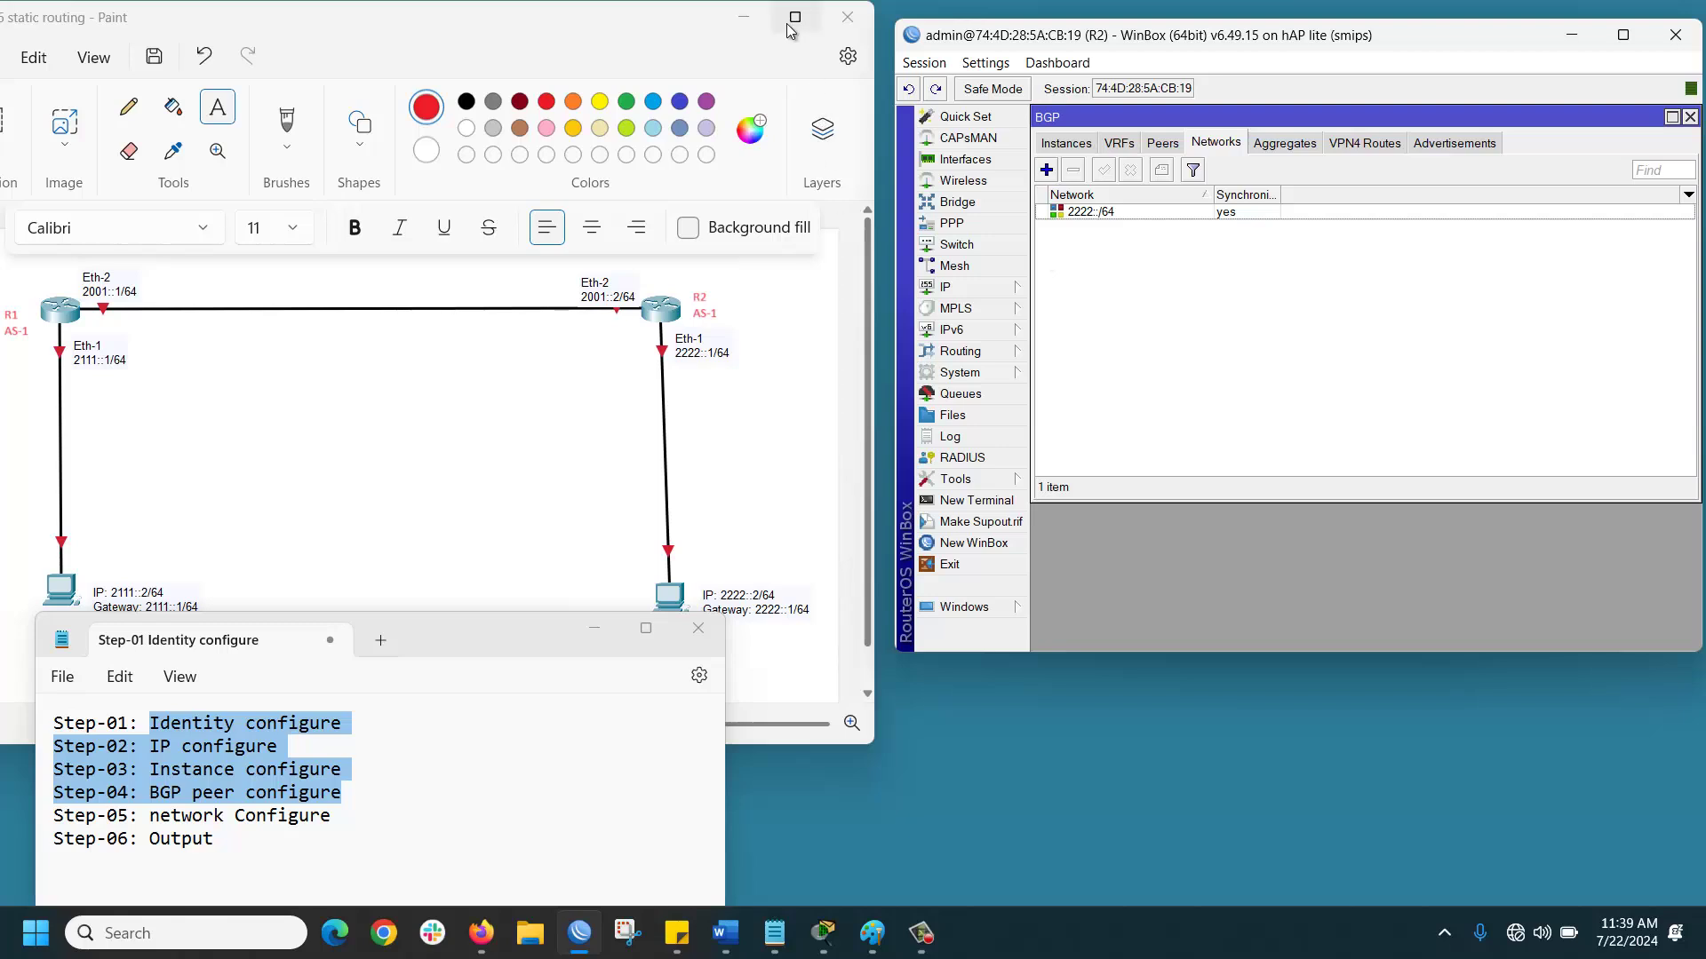
# - Minimize Paint and connect a new WinBox session to router R1 from the refreshed Neighbors list
pyautogui.click(755, 20)
pyautogui.click(744, 32)
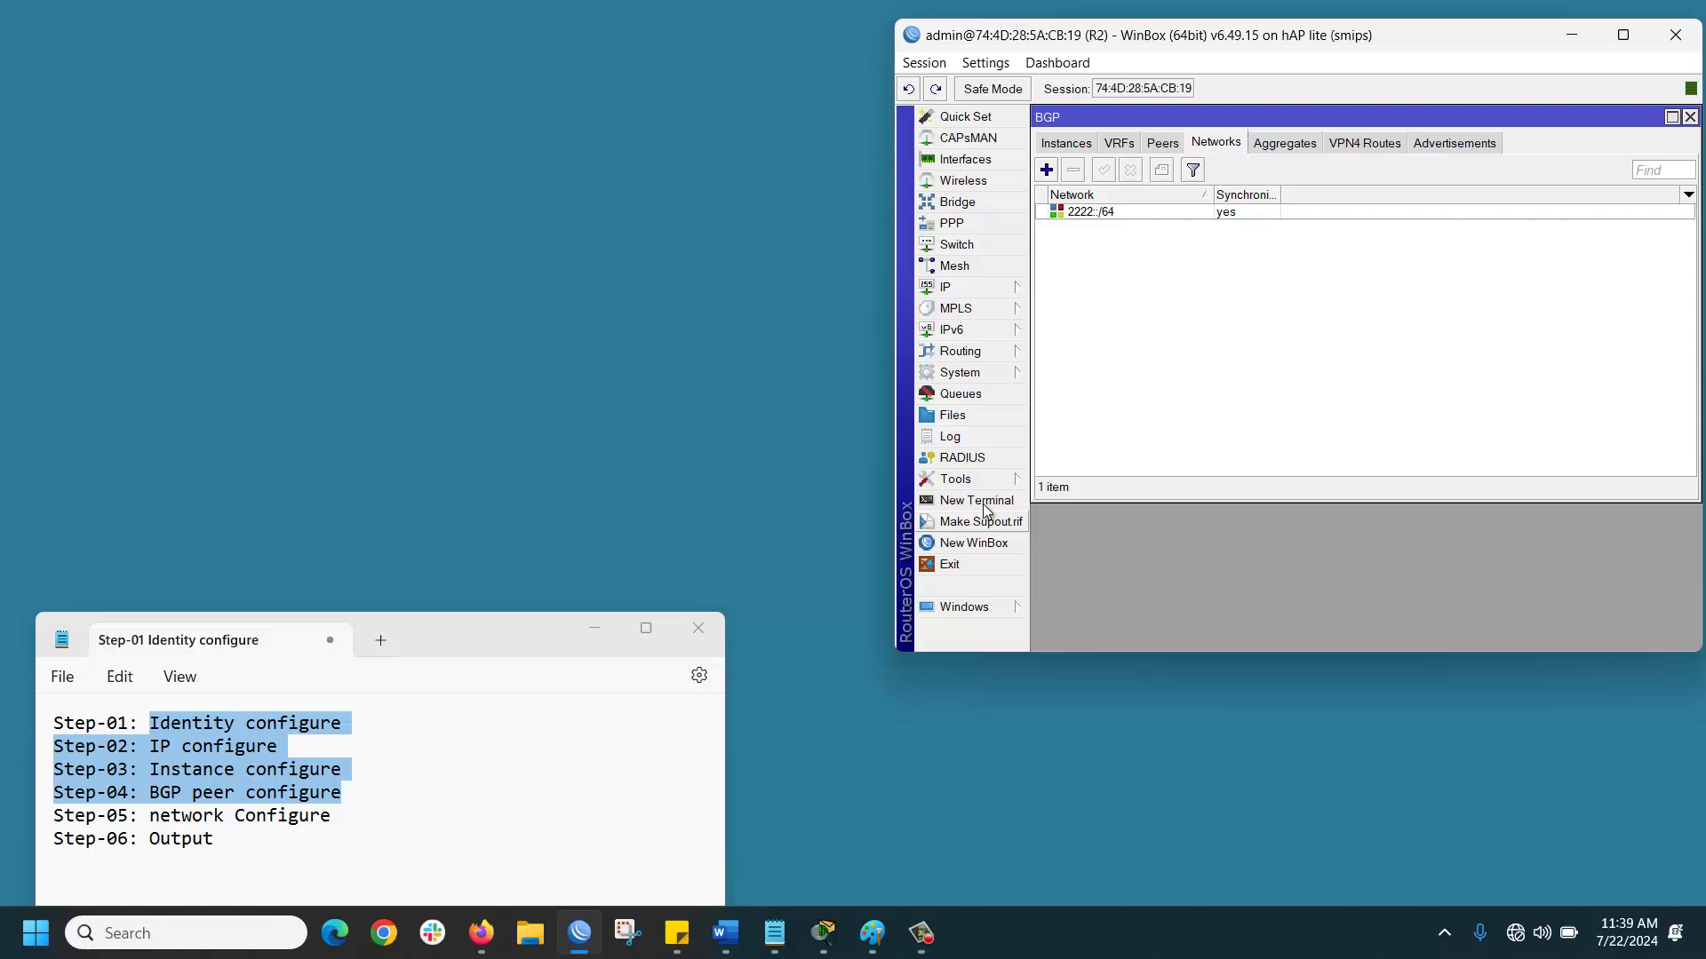
pyautogui.click(963, 543)
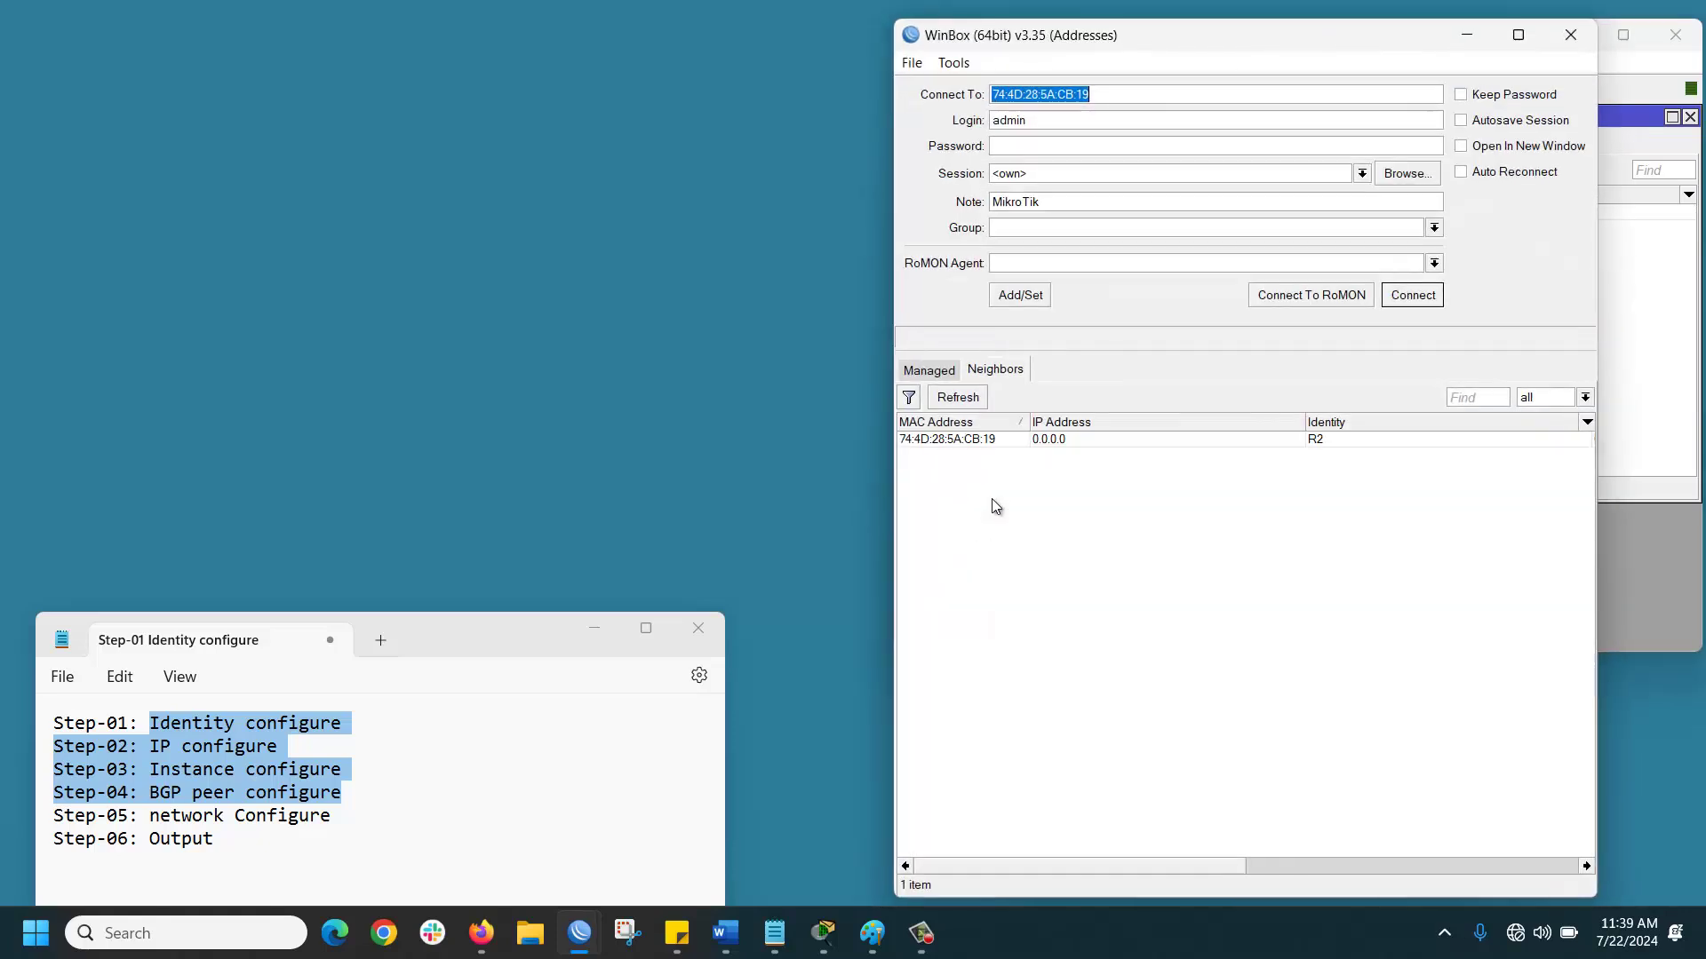
pyautogui.click(961, 392)
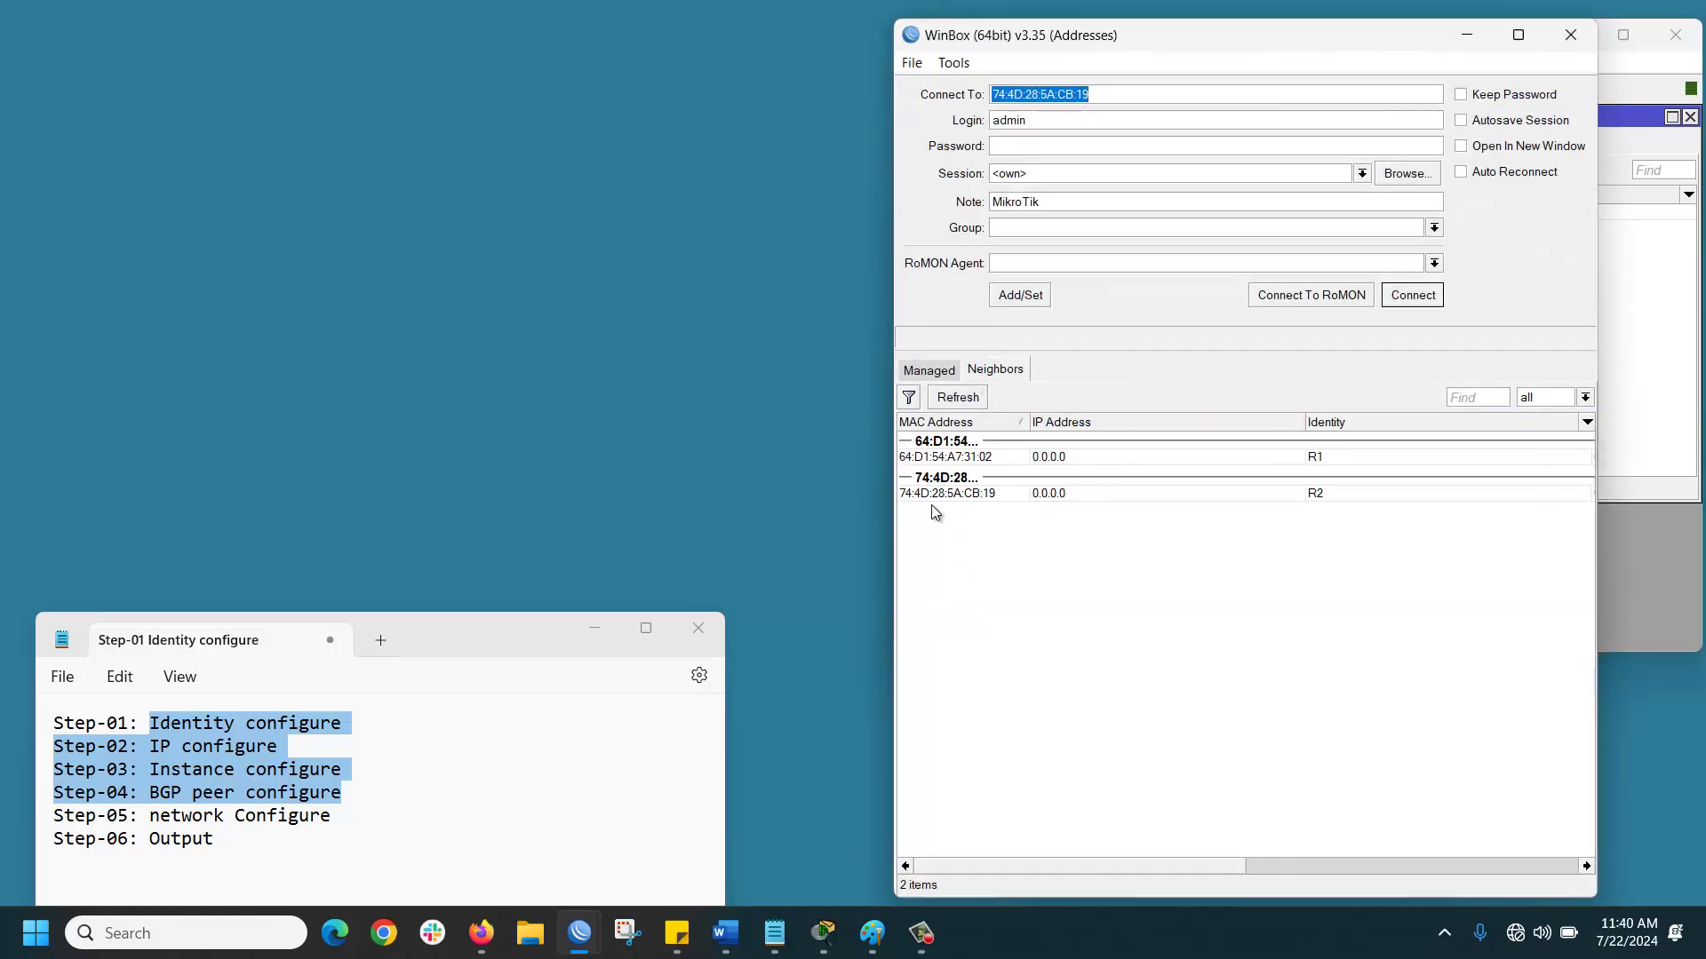
pyautogui.click(968, 457)
pyautogui.click(1412, 296)
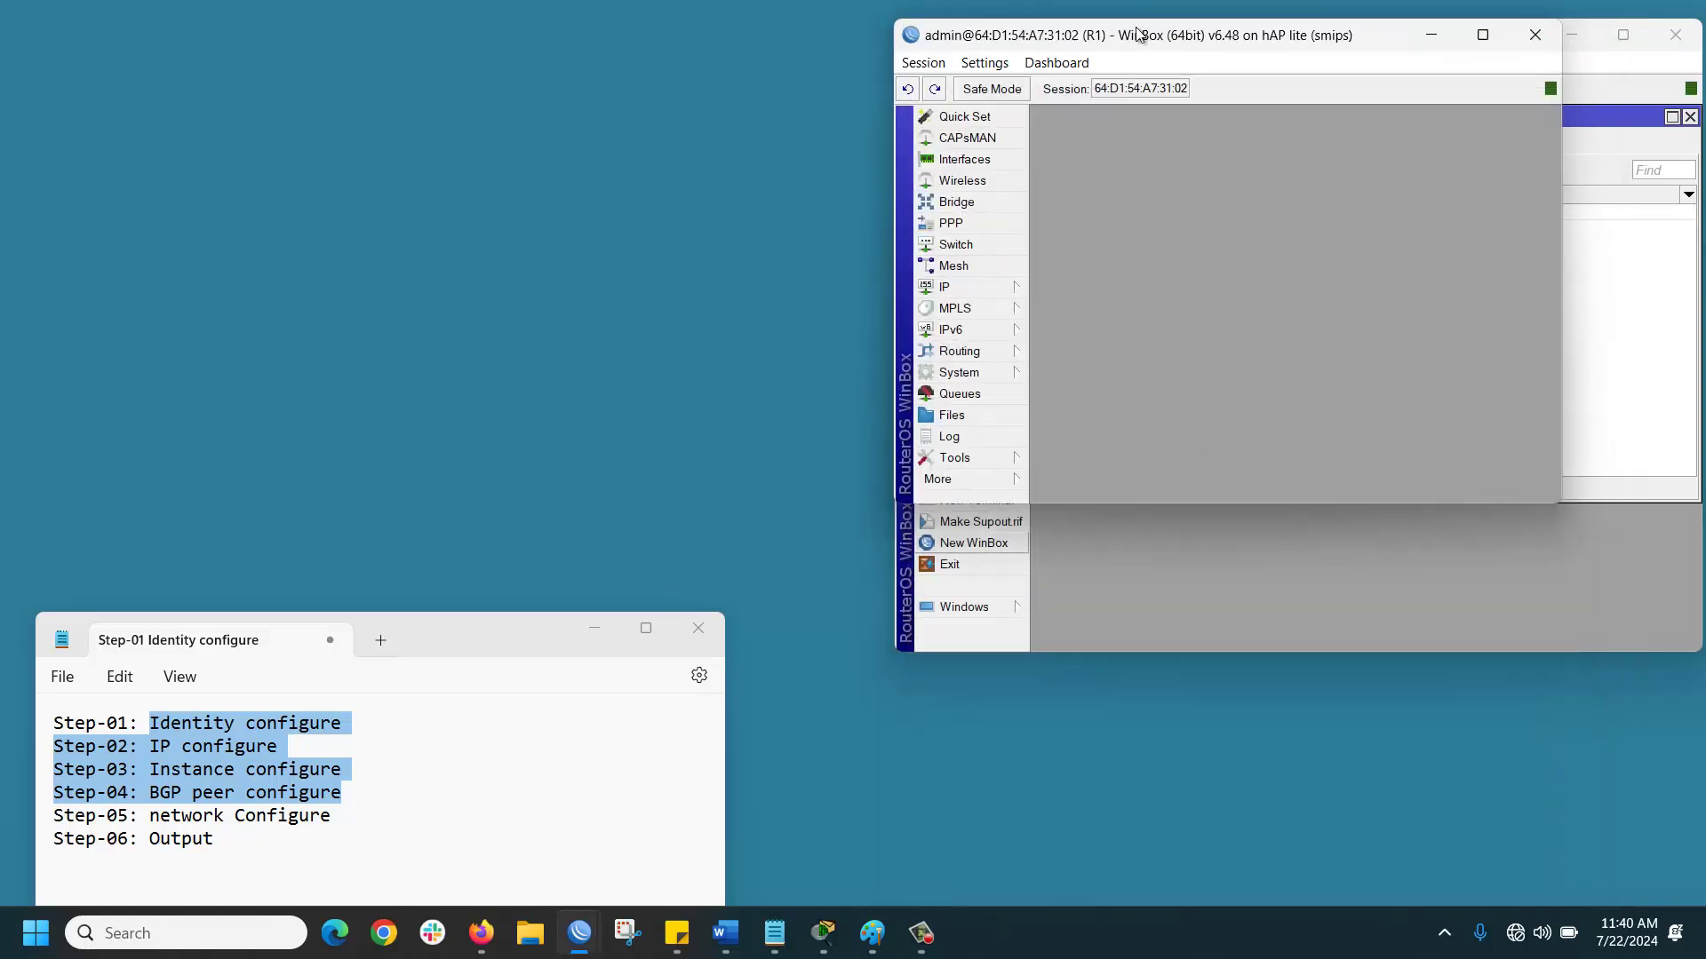
# - Minimize Notepad and arrange the R1 and R2 windows side by side at full height
pyautogui.click(594, 629)
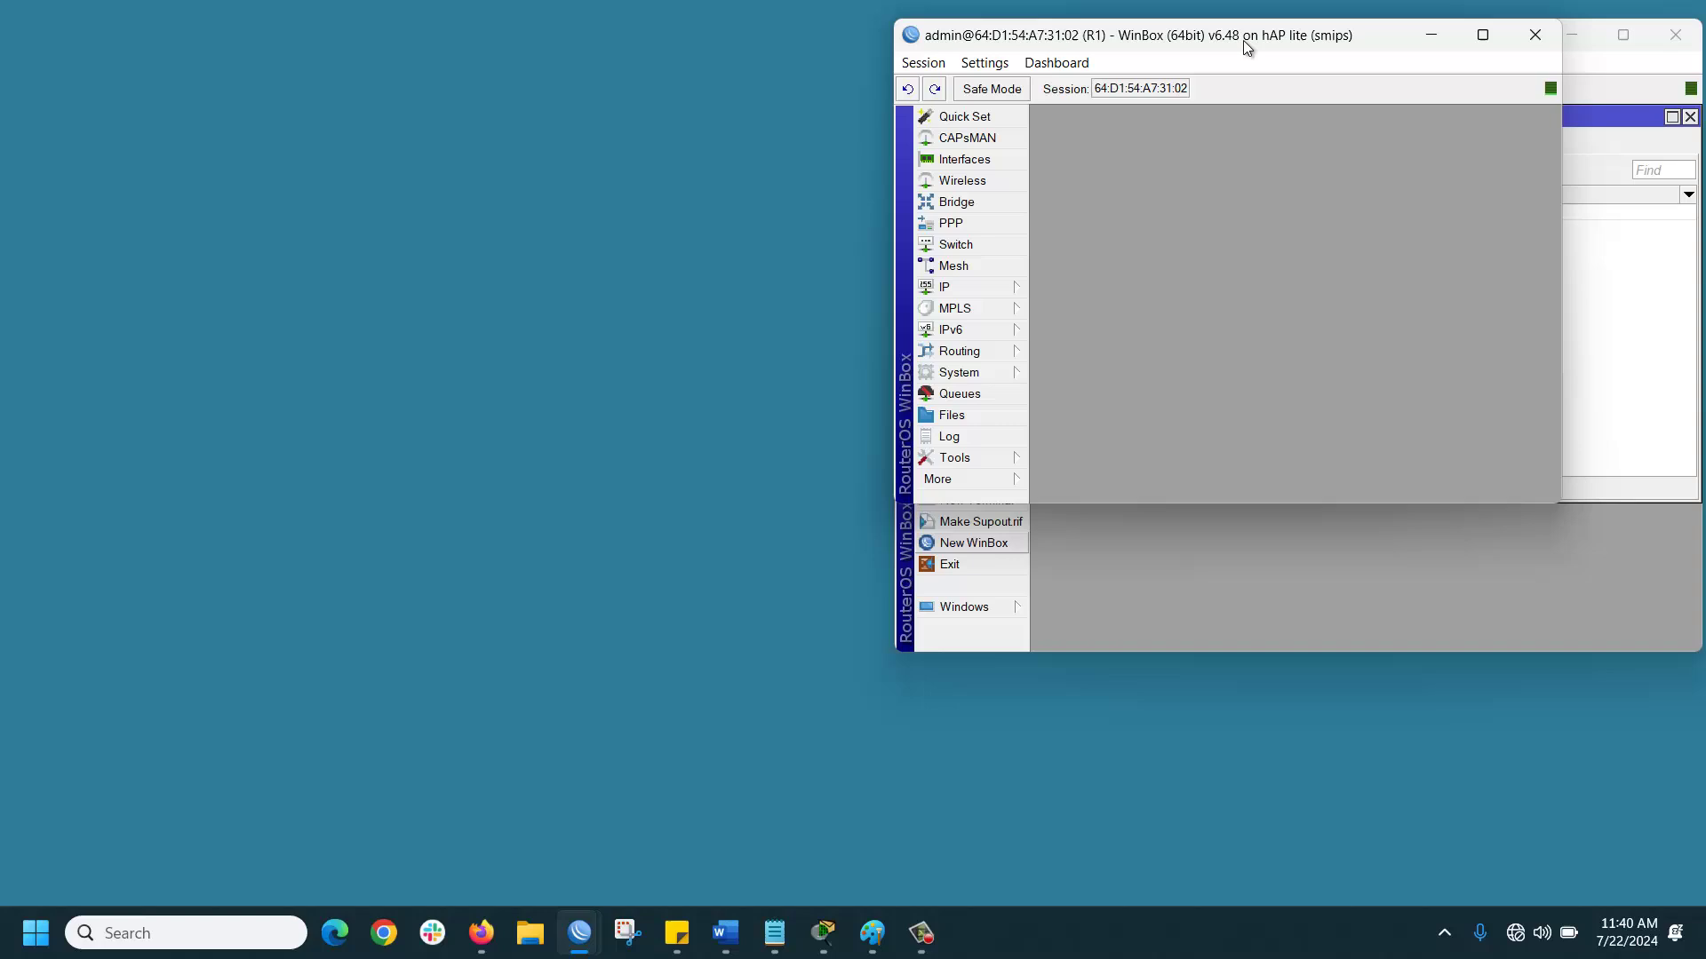
pyautogui.moveTo(1244, 40); pyautogui.dragTo(348, 33)
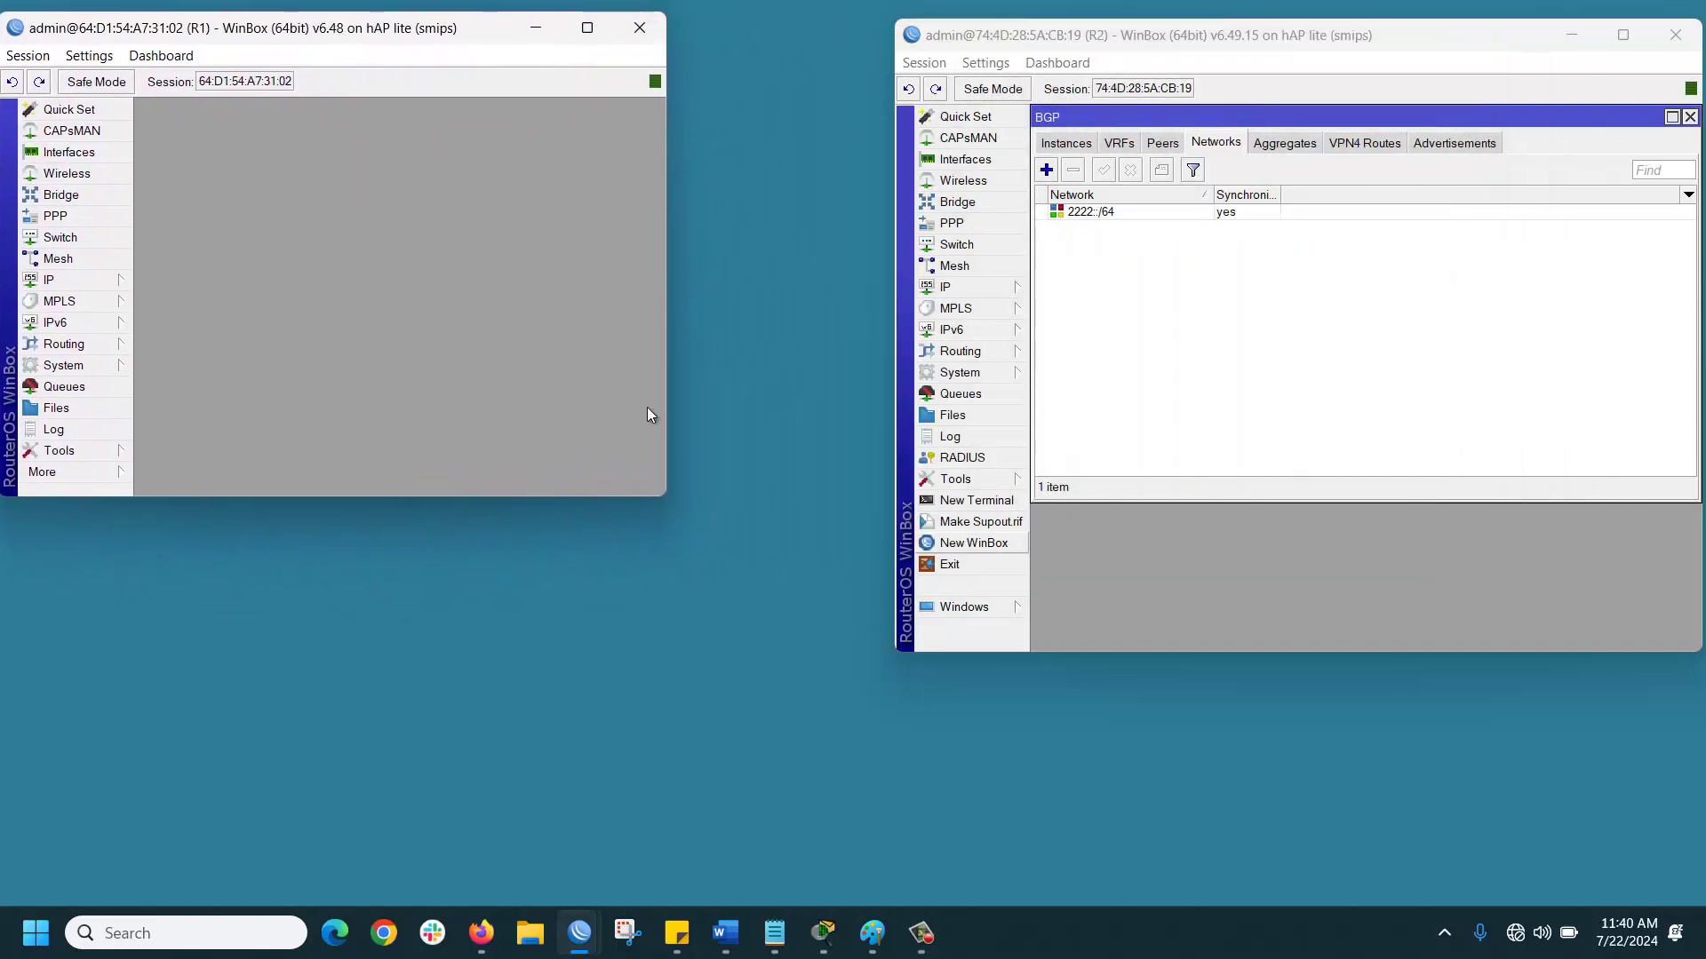
pyautogui.moveTo(661, 499); pyautogui.dragTo(892, 905)
pyautogui.moveTo(1439, 655); pyautogui.dragTo(1458, 915)
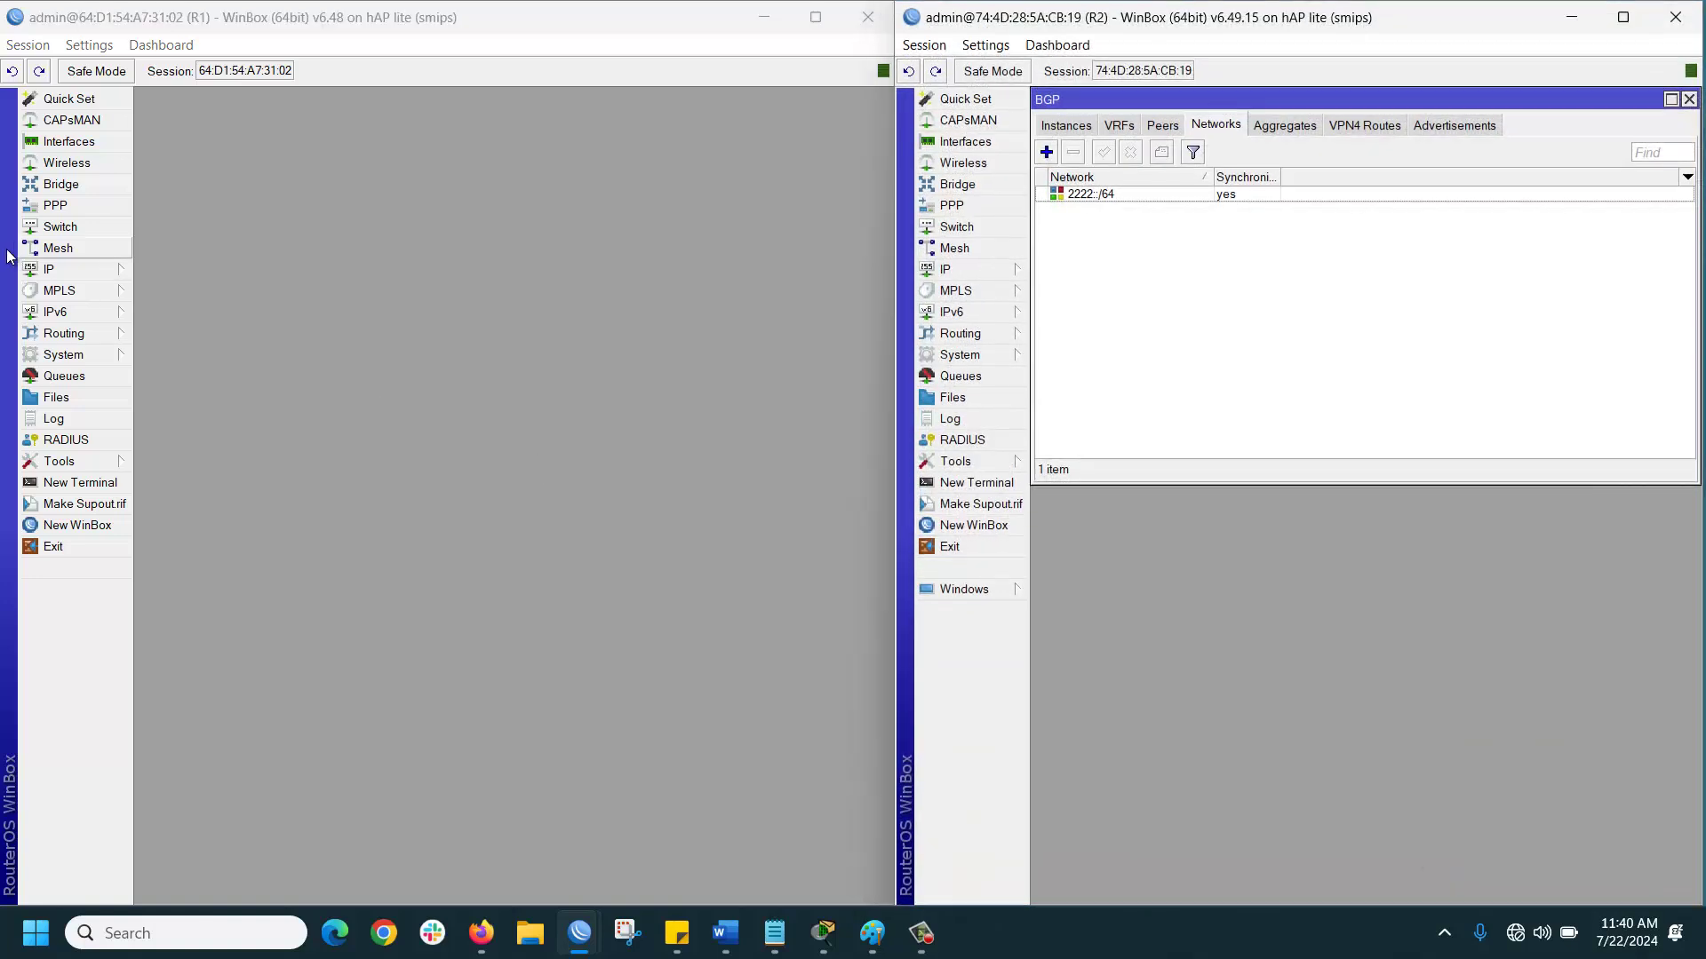
# - Show R2's BGP Peers tab and scroll right to its State column
pyautogui.click(976, 334)
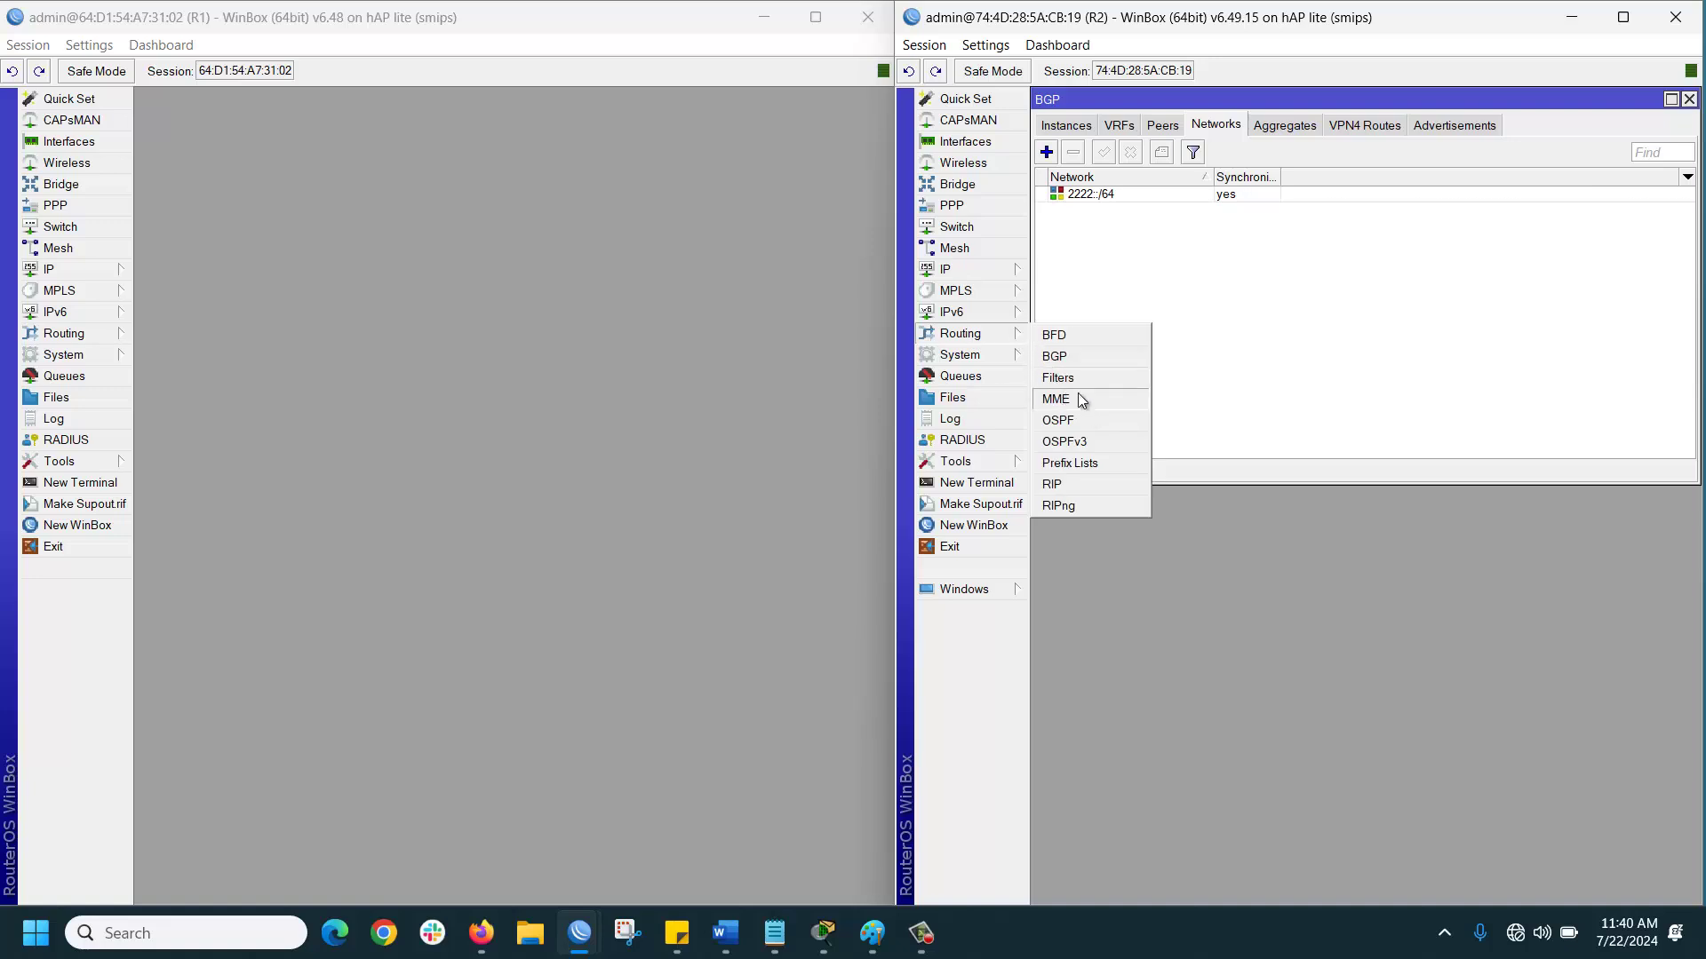
pyautogui.click(1062, 359)
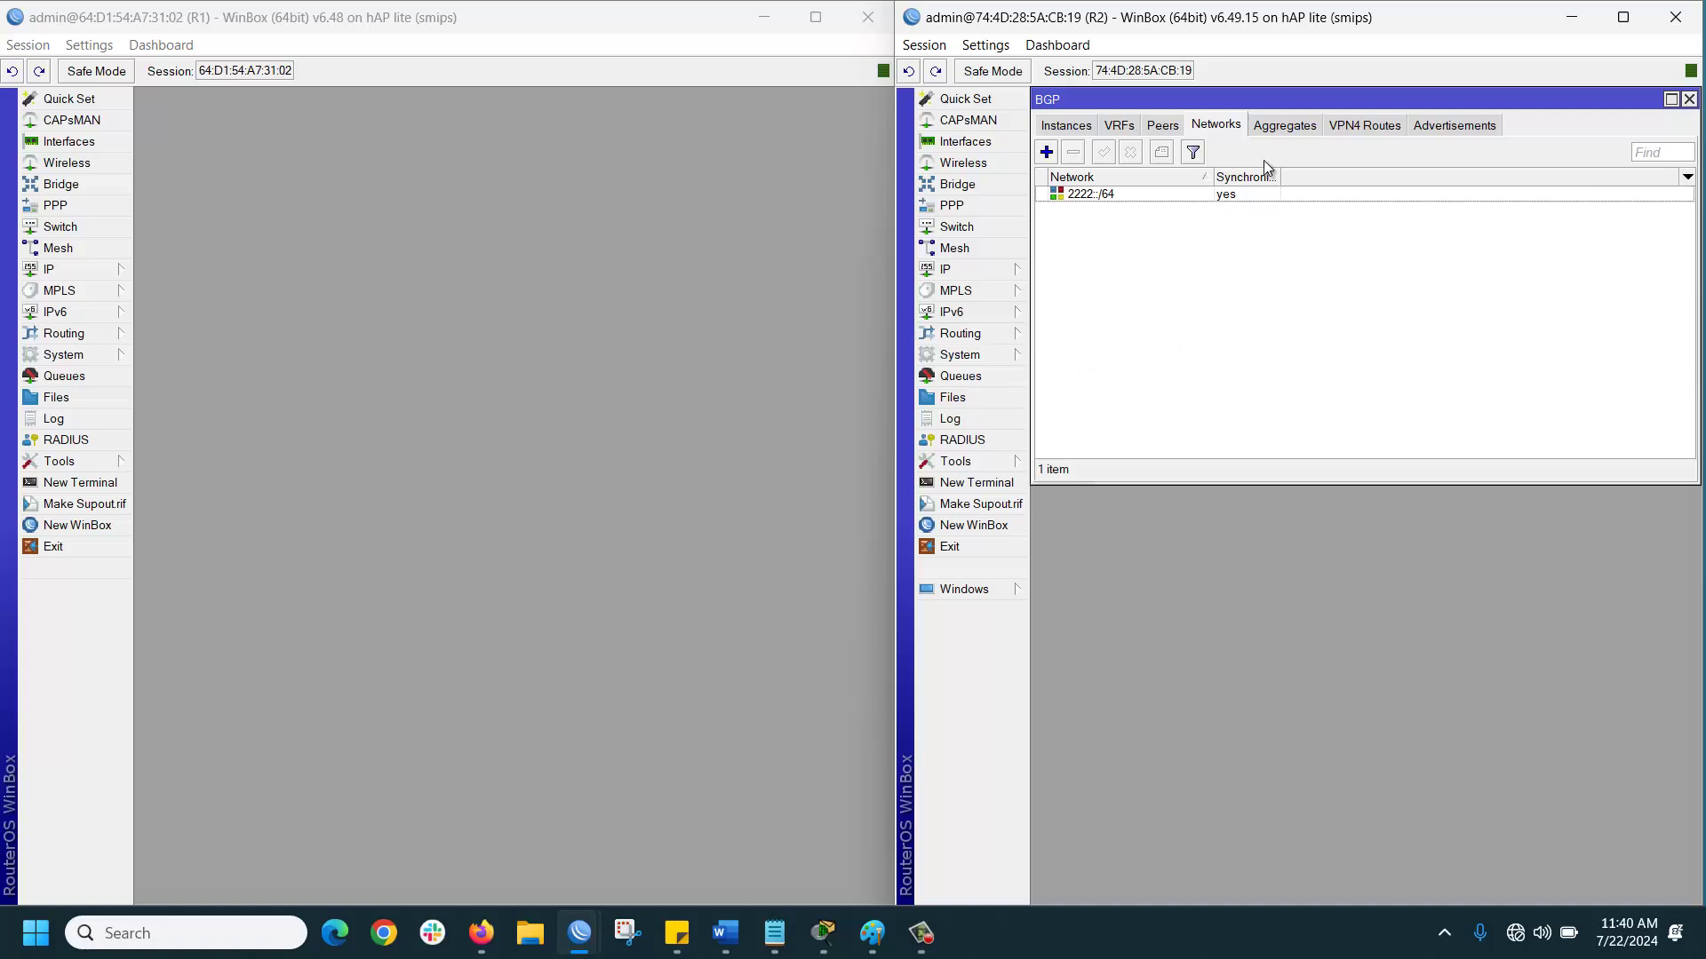
pyautogui.click(1155, 125)
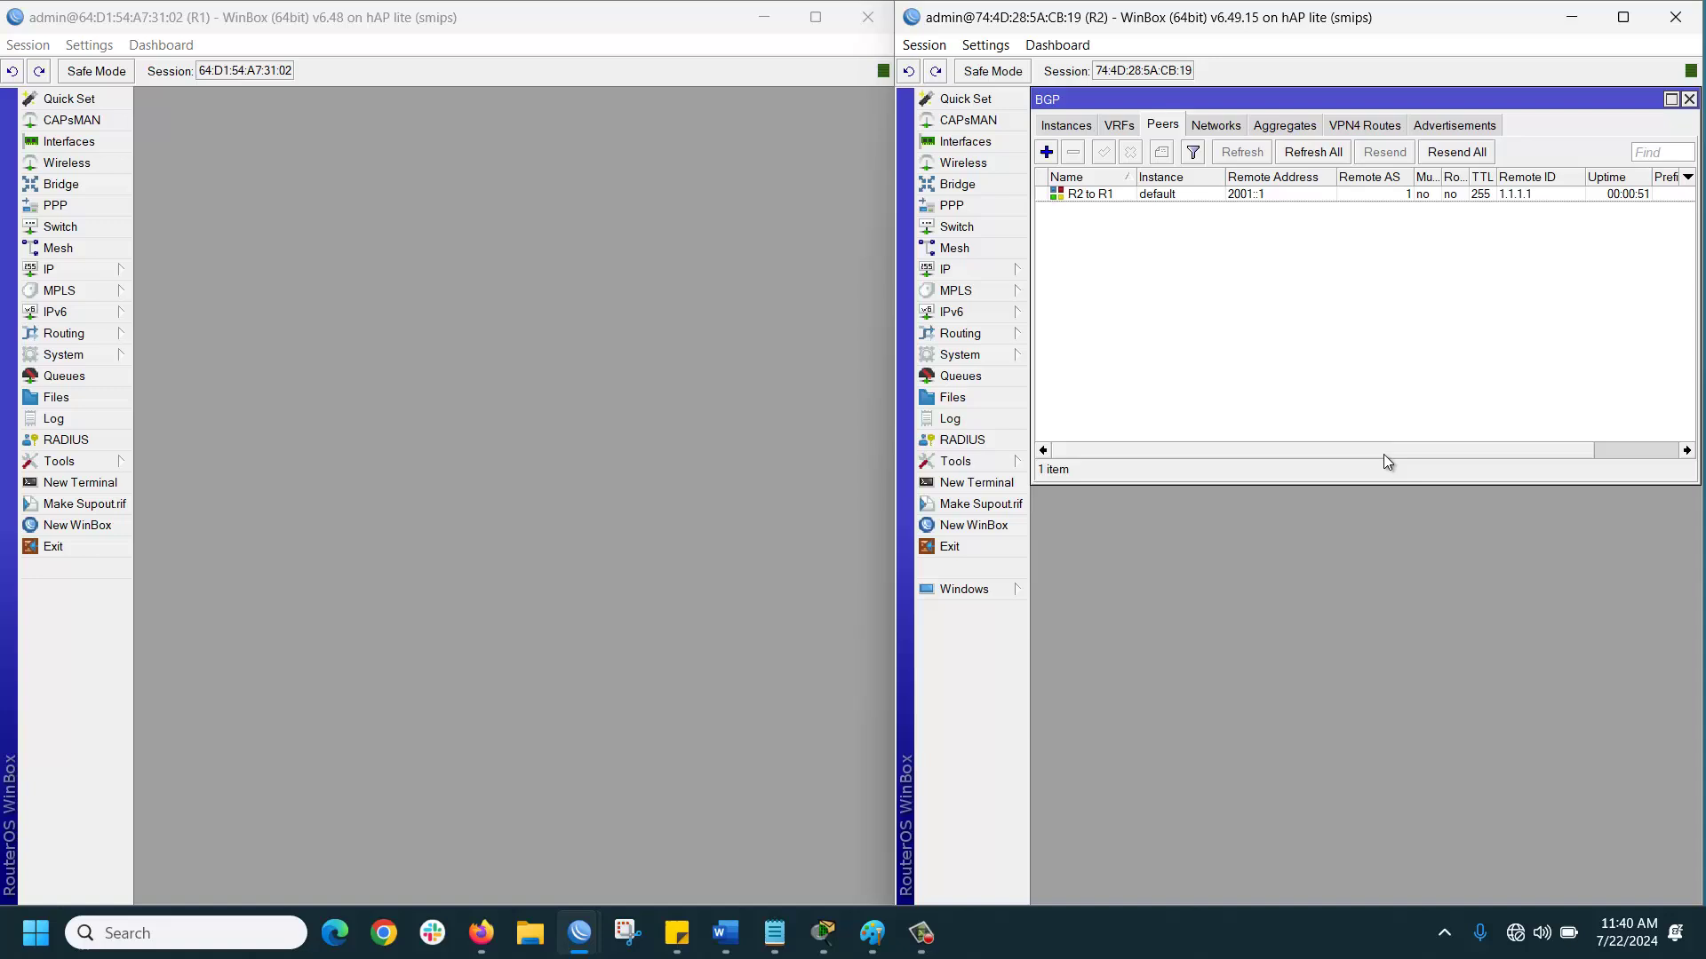
pyautogui.moveTo(1383, 455); pyautogui.dragTo(1482, 451)
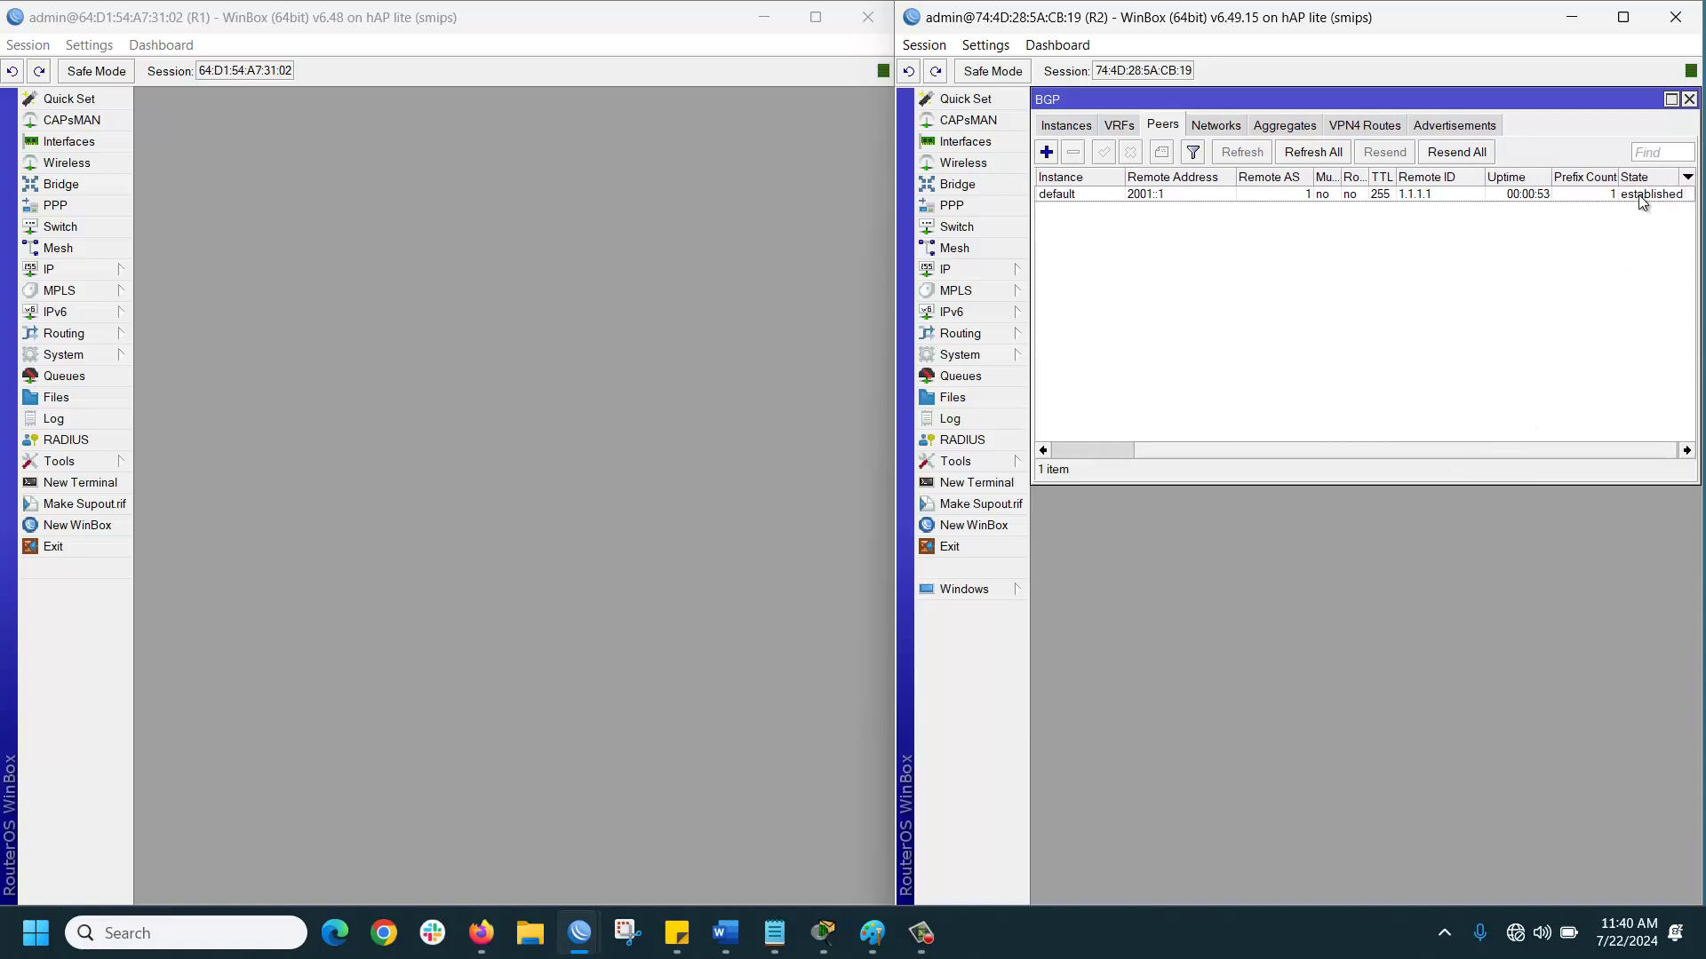
# - On R1, open Routing > BGP and show the Peers tab with the R1 to R2 session
pyautogui.click(83, 336)
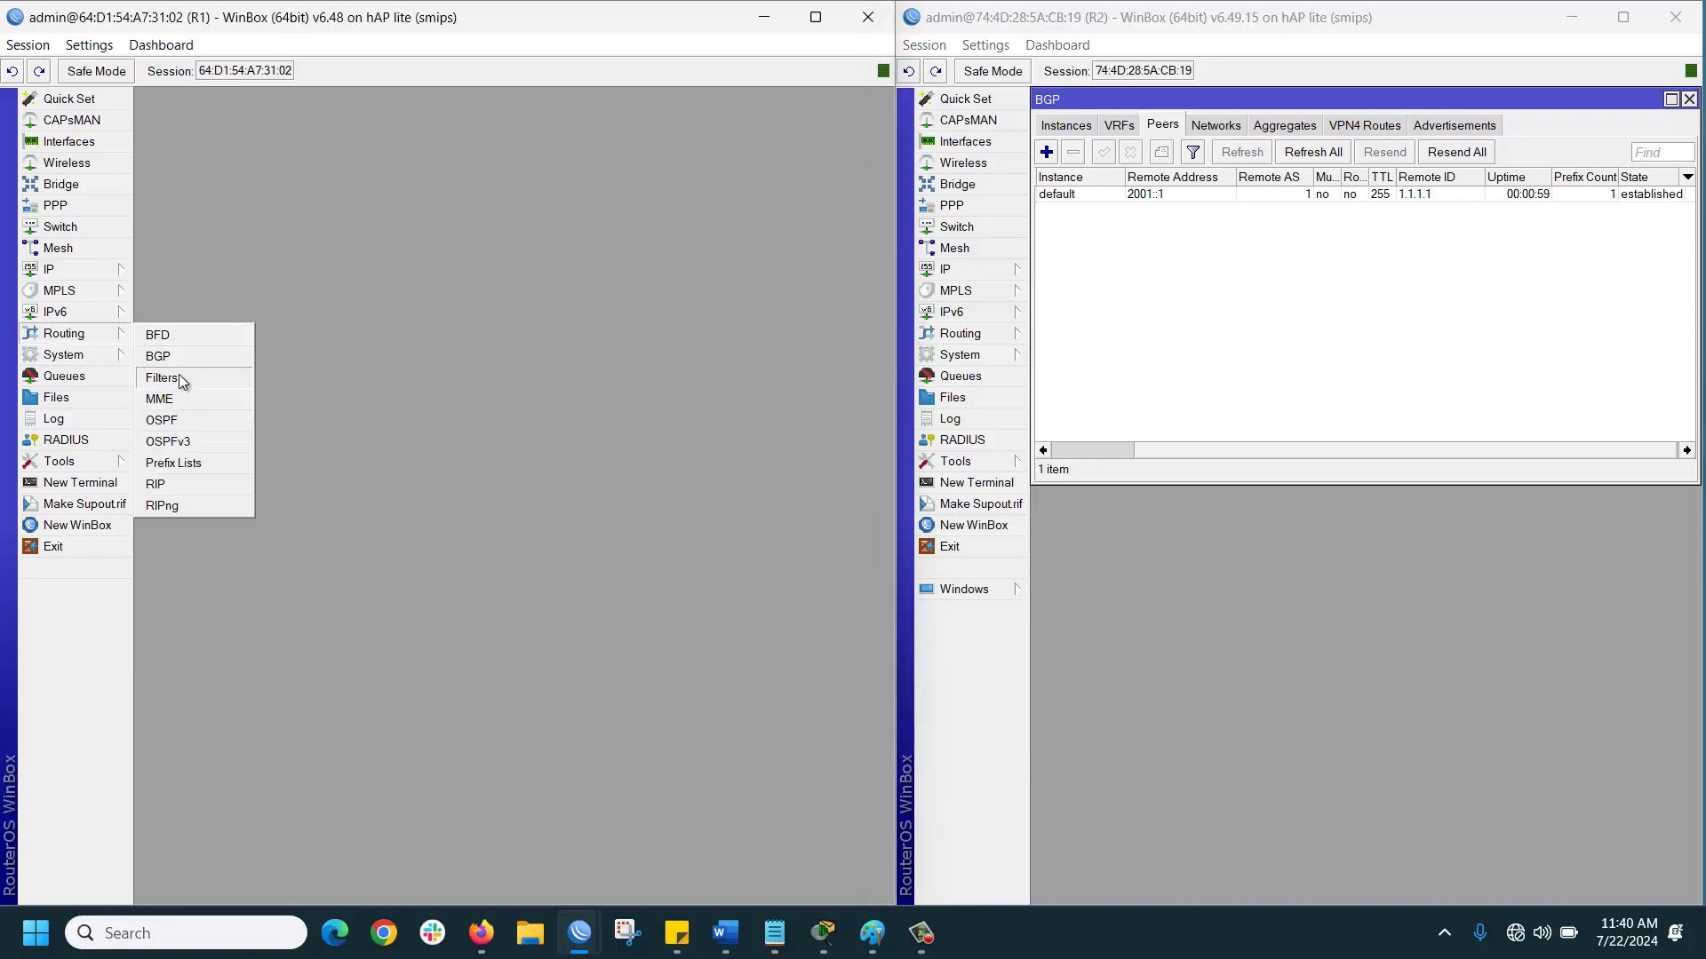
pyautogui.click(178, 355)
pyautogui.click(267, 336)
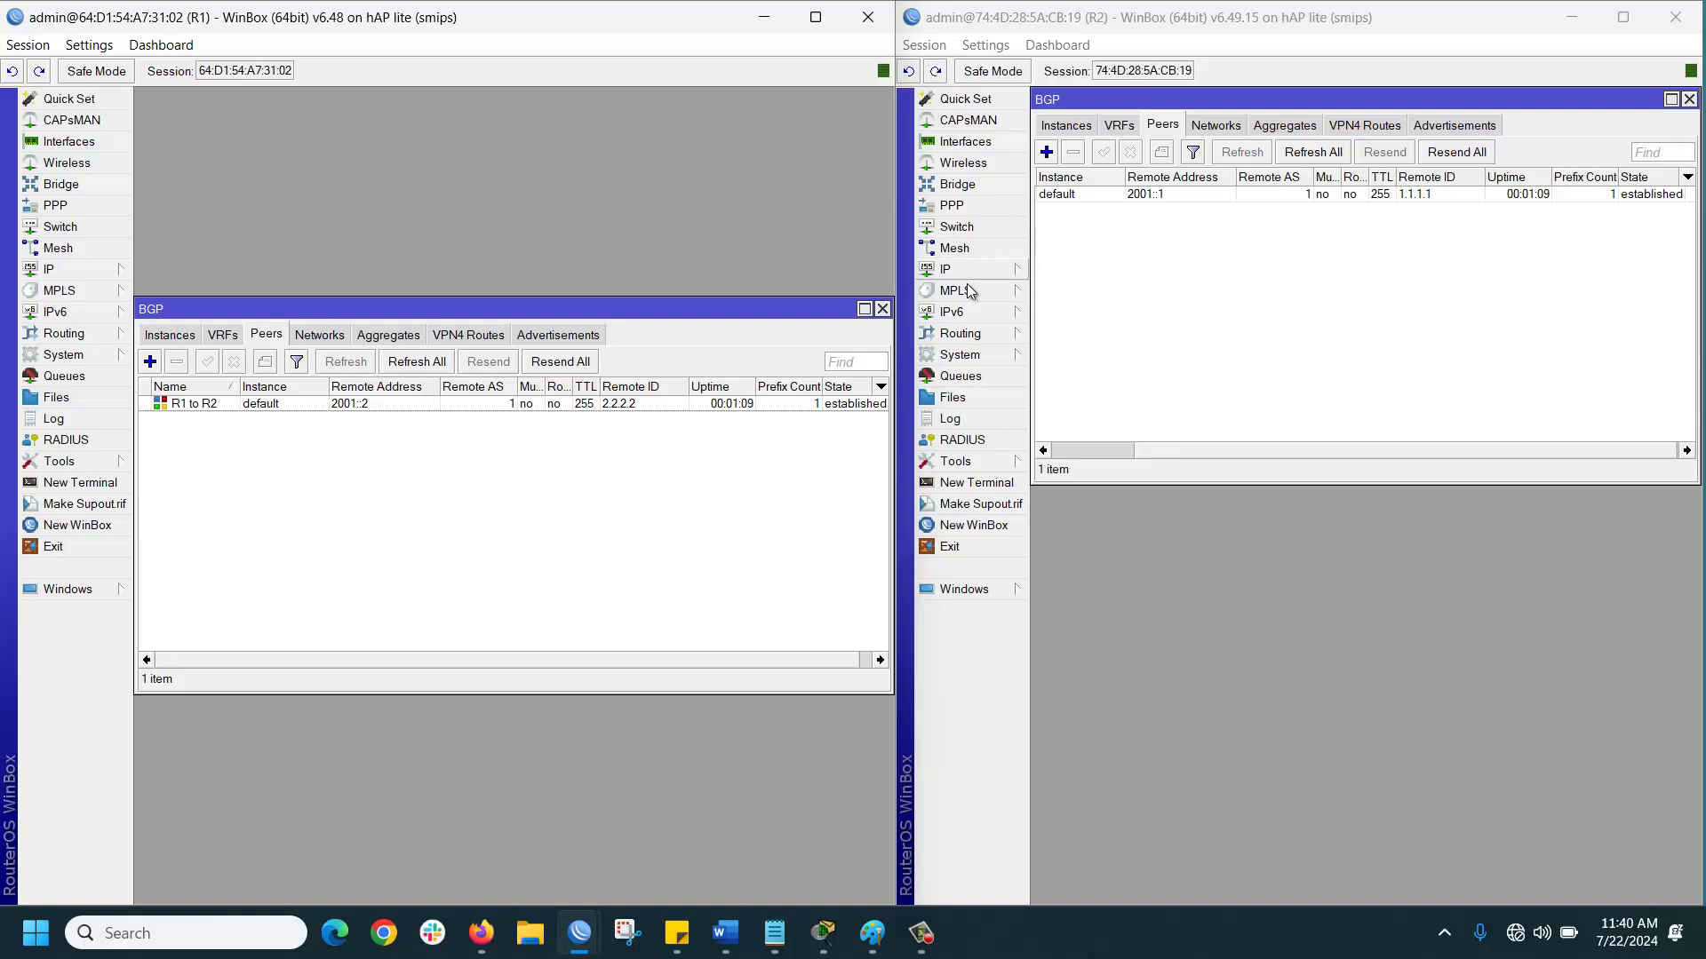
# - Open the IPv6 address lists on R2 and R1, selecting LAN addresses 2222::1/64 and 2111::1/64
pyautogui.click(970, 312)
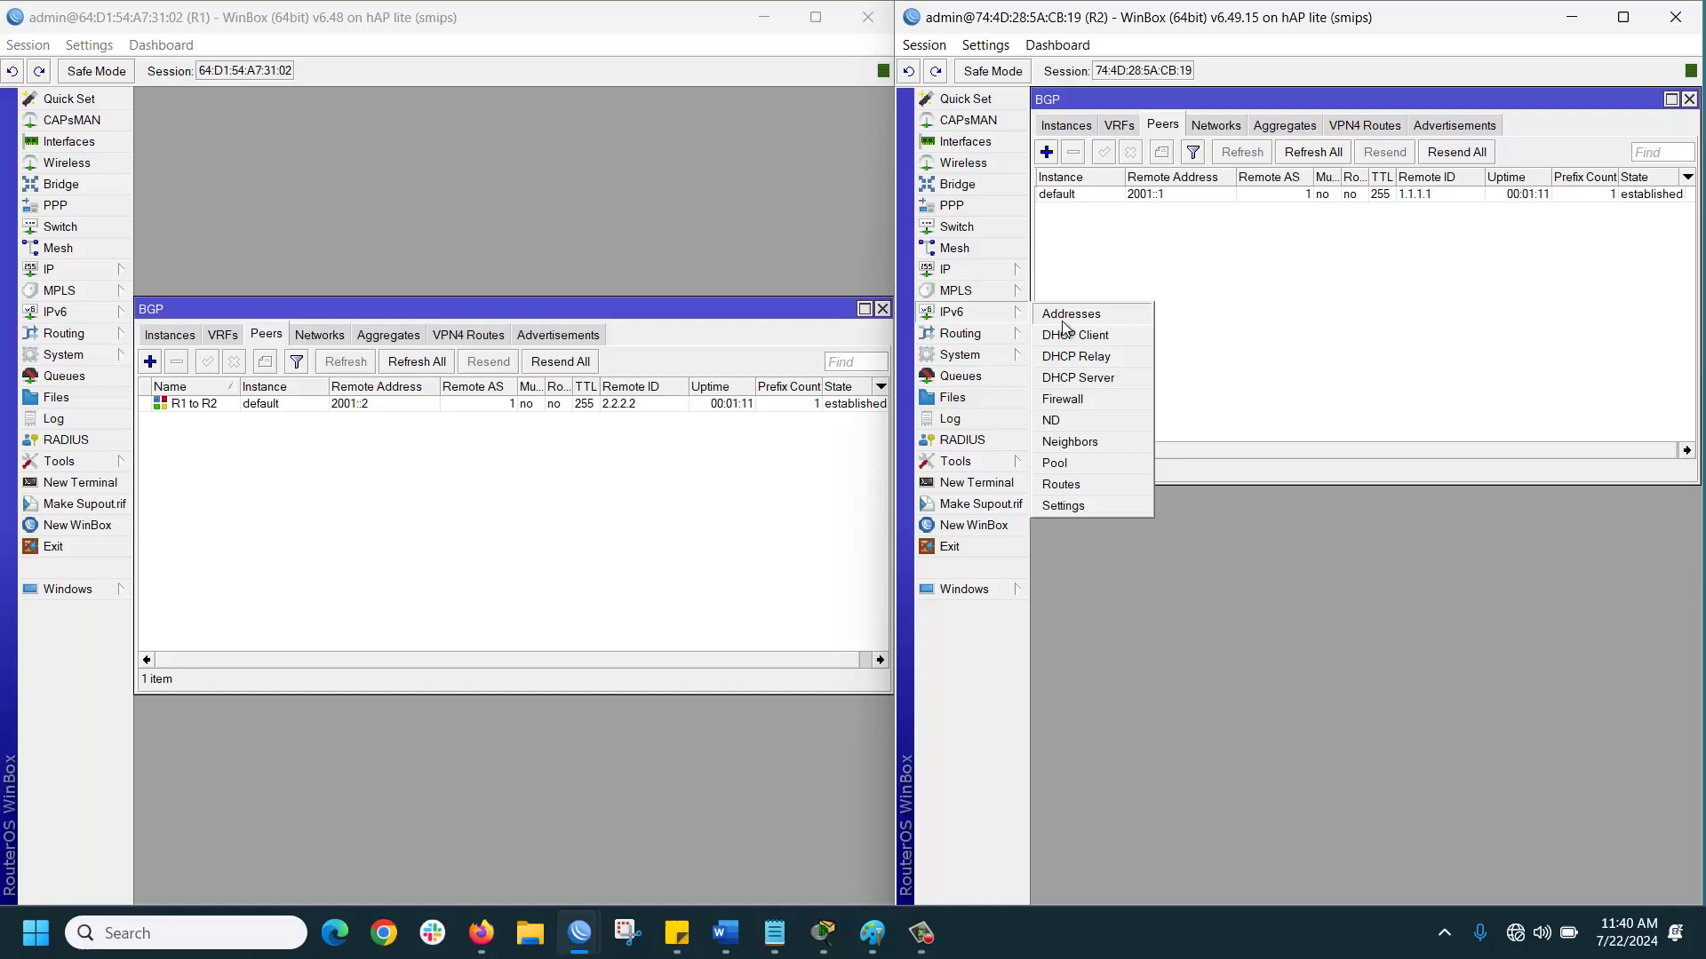
pyautogui.click(1070, 316)
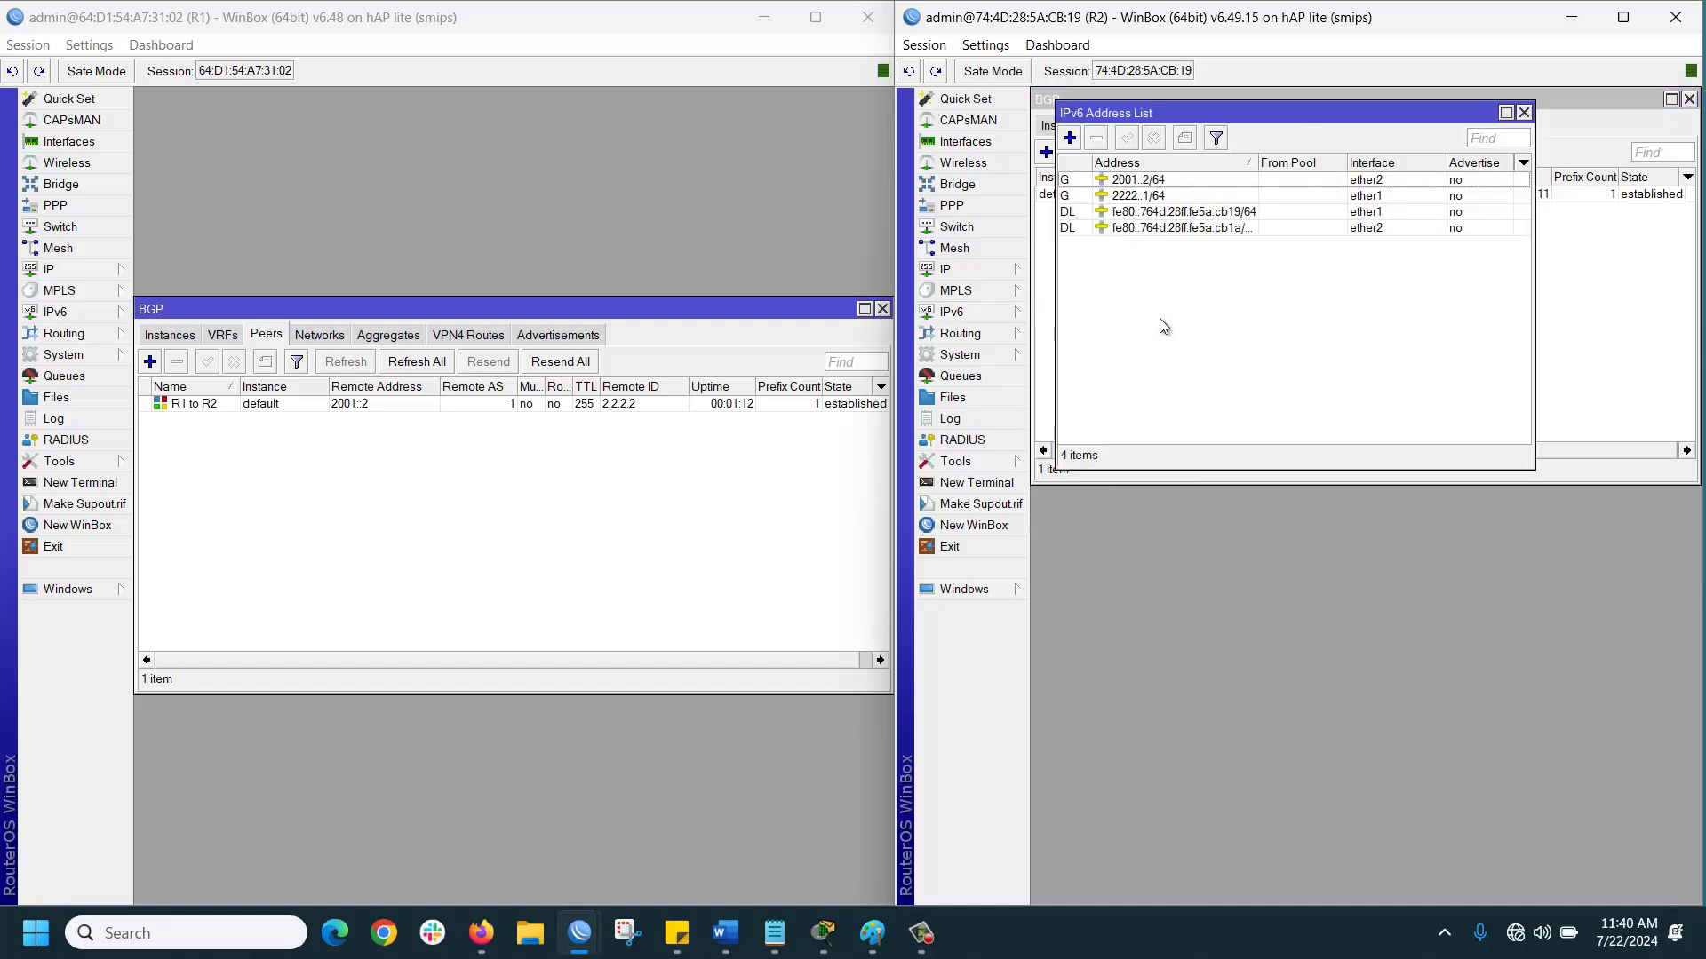
pyautogui.click(1138, 197)
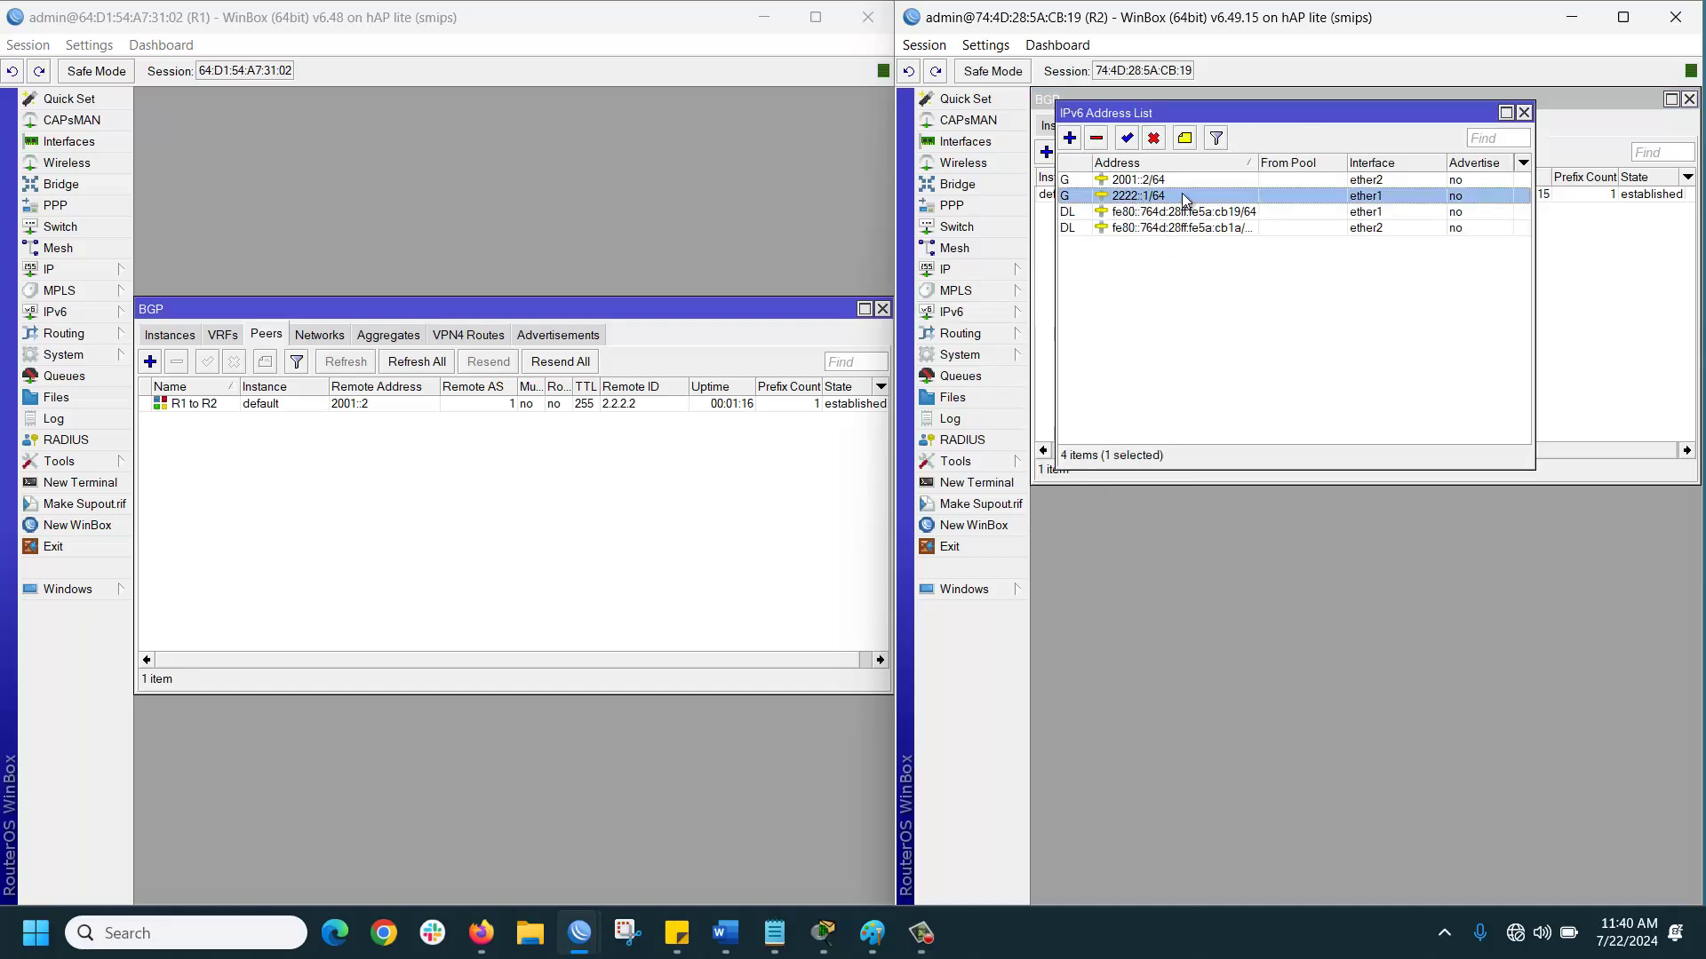
pyautogui.click(74, 311)
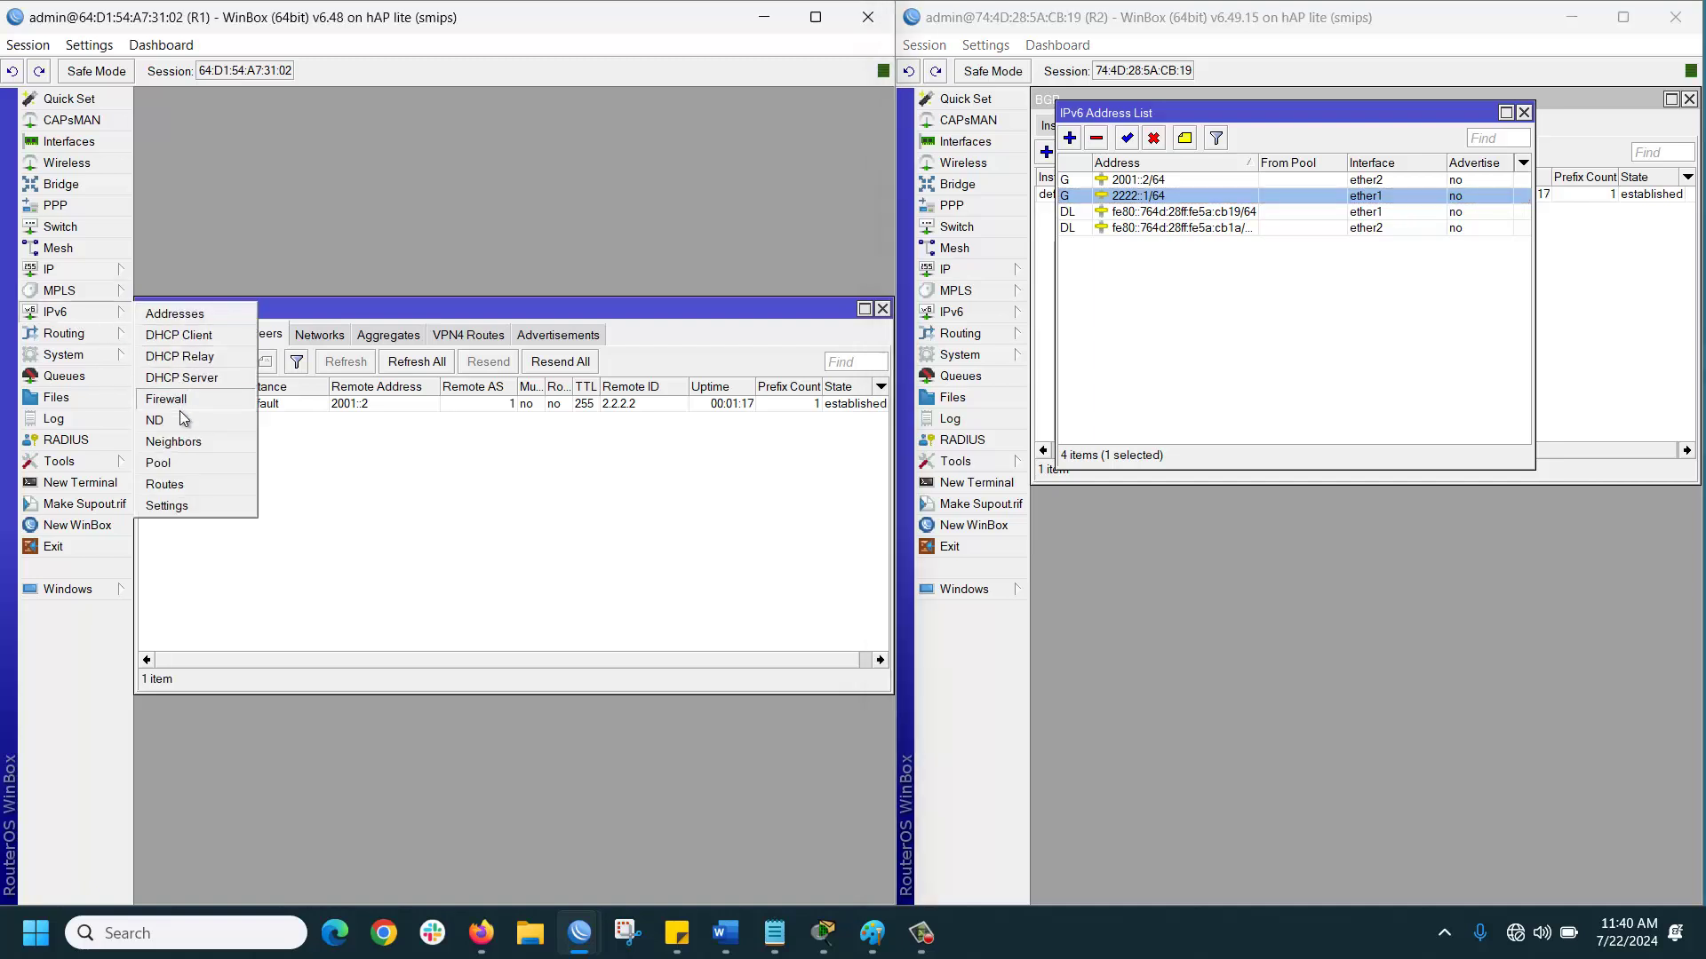
pyautogui.click(178, 316)
pyautogui.moveTo(385, 325); pyautogui.dragTo(319, 152)
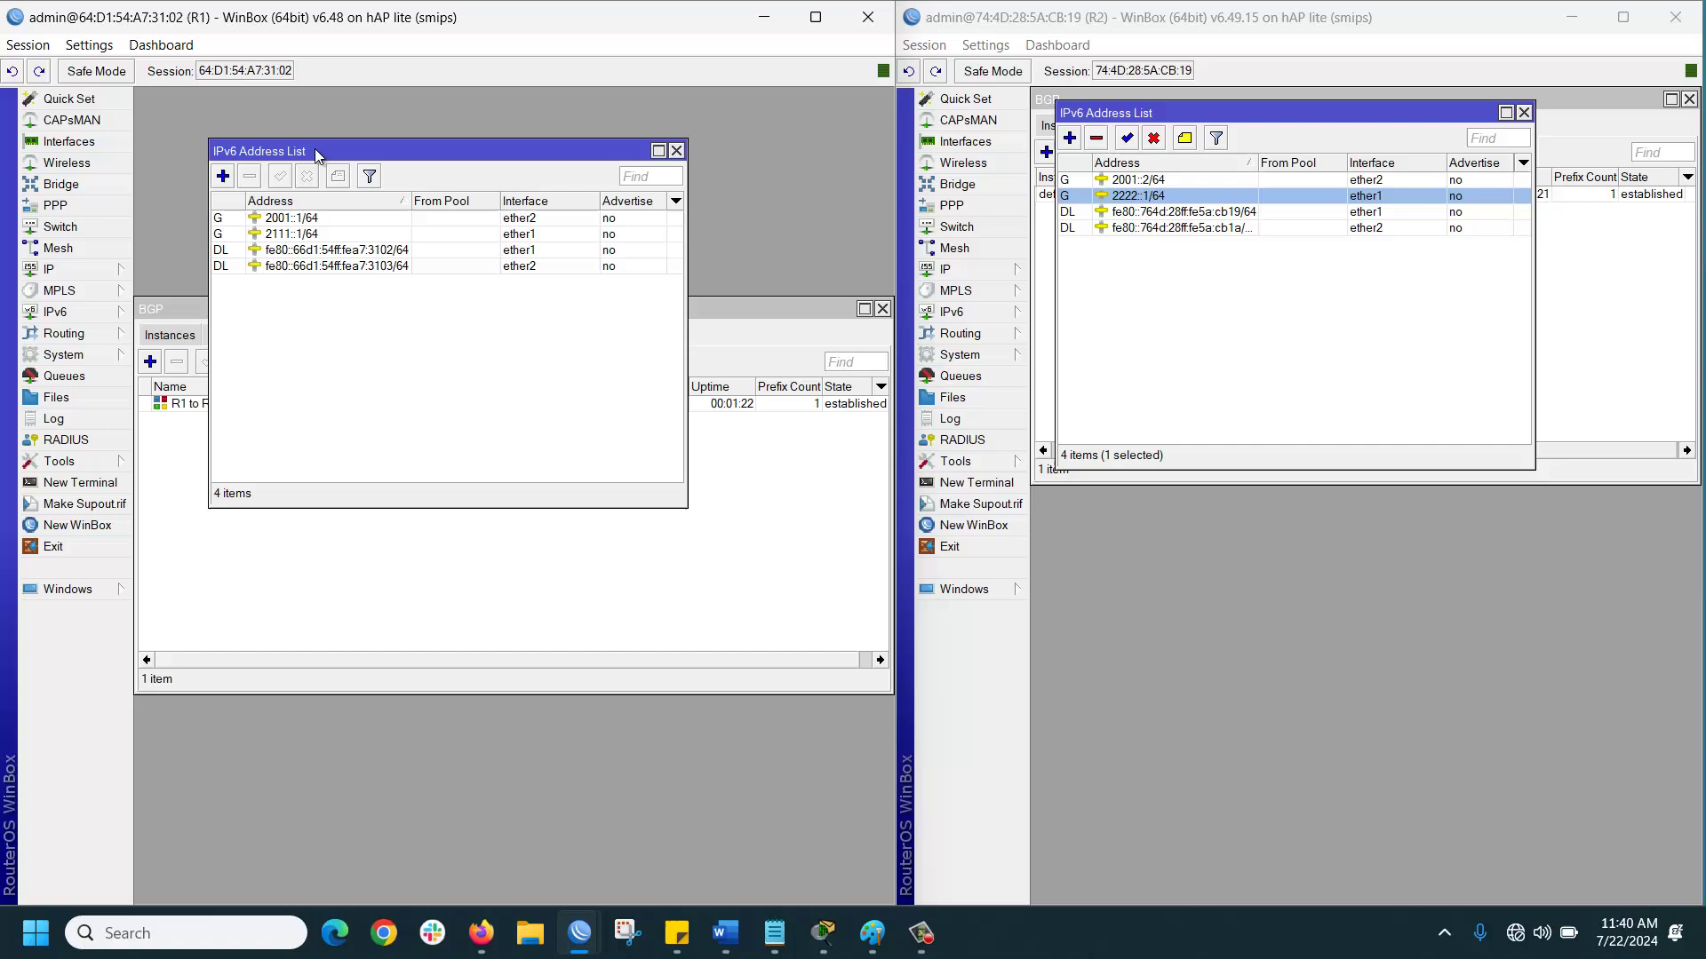
pyautogui.click(297, 239)
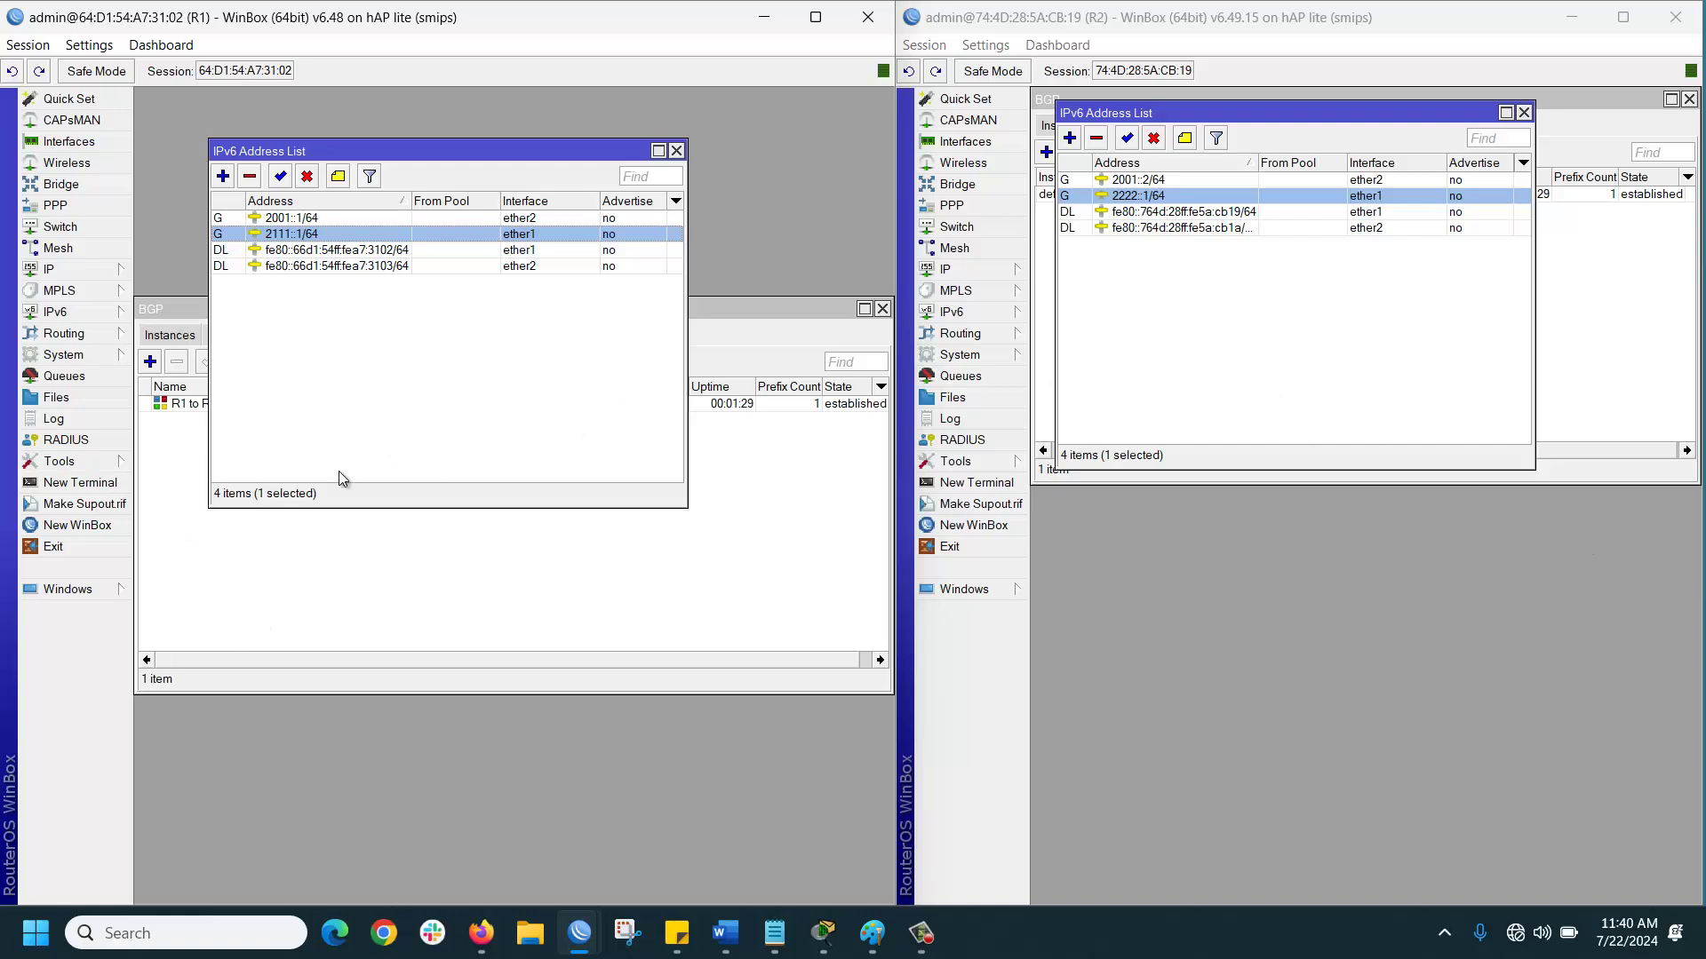
# - Run ping 2222::1 in a new terminal on R1
pyautogui.click(80, 482)
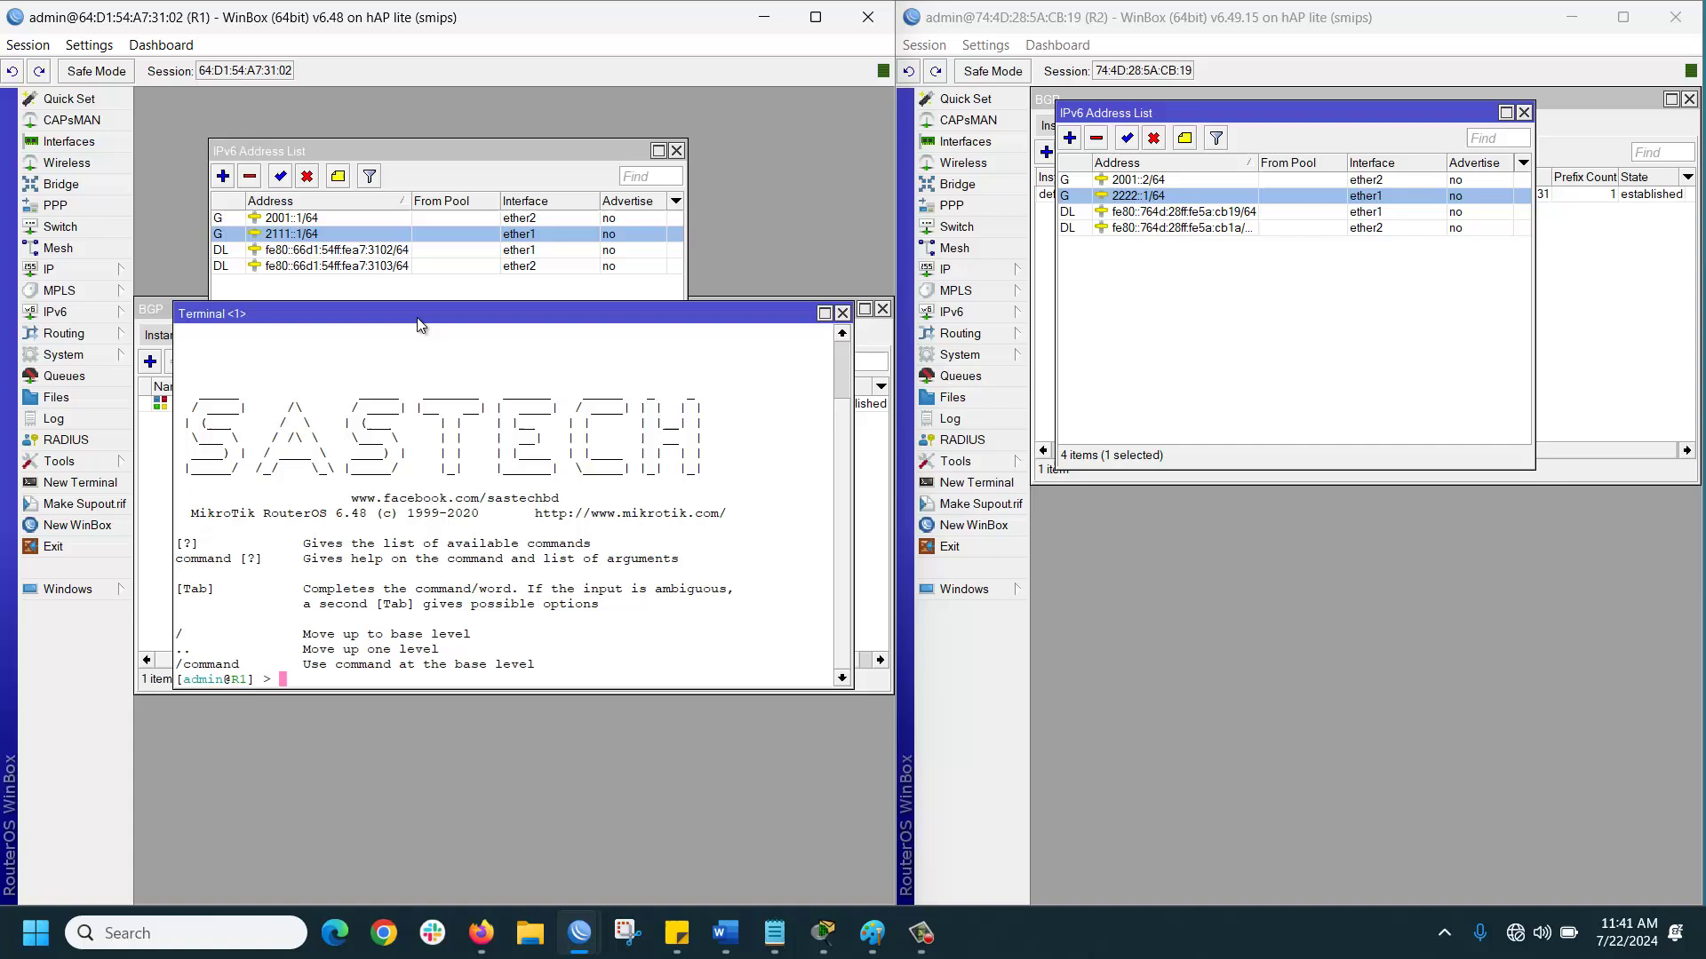
pyautogui.moveTo(418, 323); pyautogui.dragTo(402, 491)
pyautogui.write('ping ')
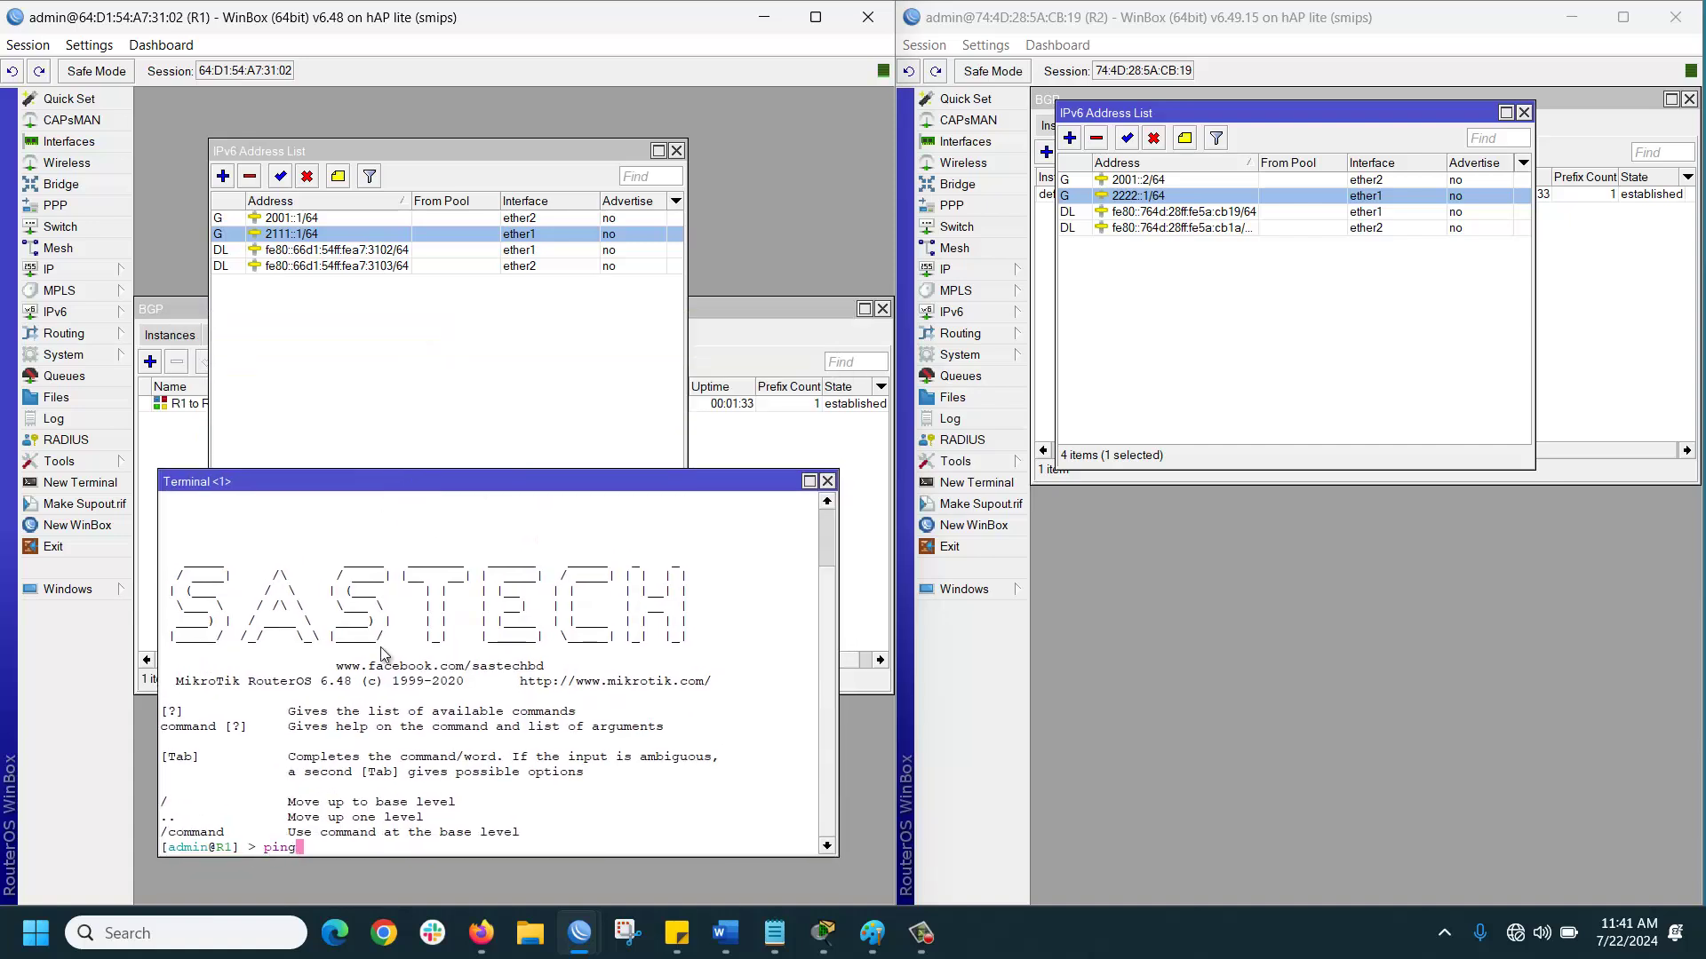
pyautogui.write('2222::1')
pyautogui.press('Return')
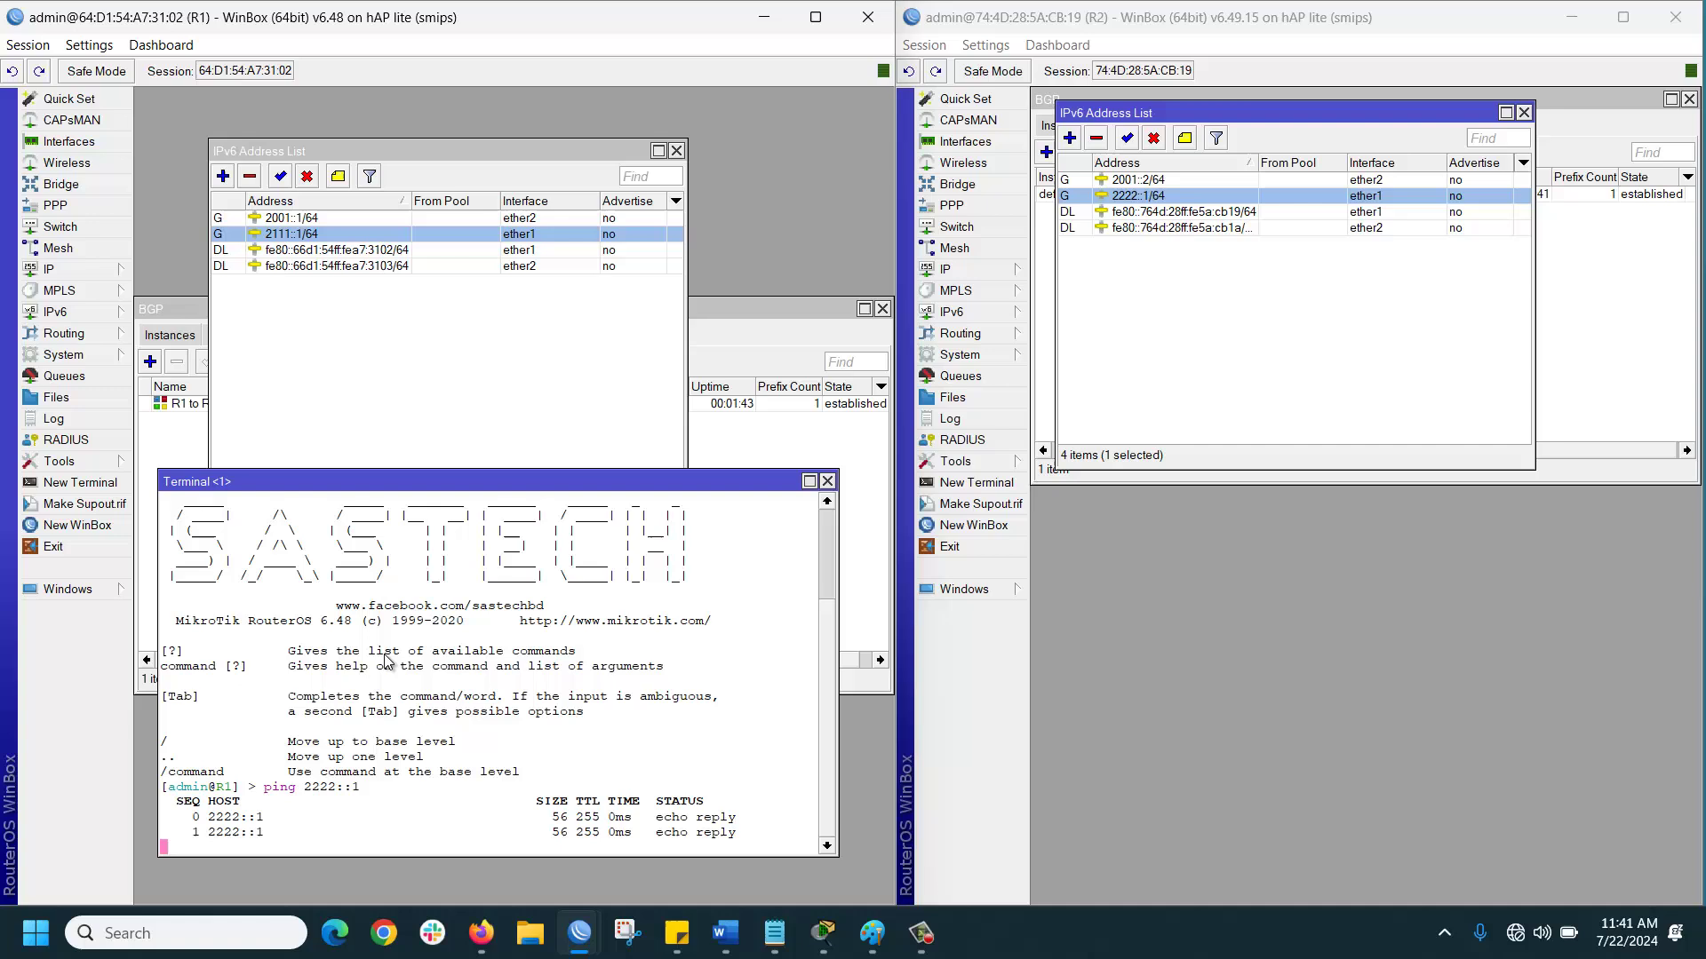
# - In a new R2 terminal, set and confirm the new admin password, then ping 2111::1
pyautogui.click(977, 482)
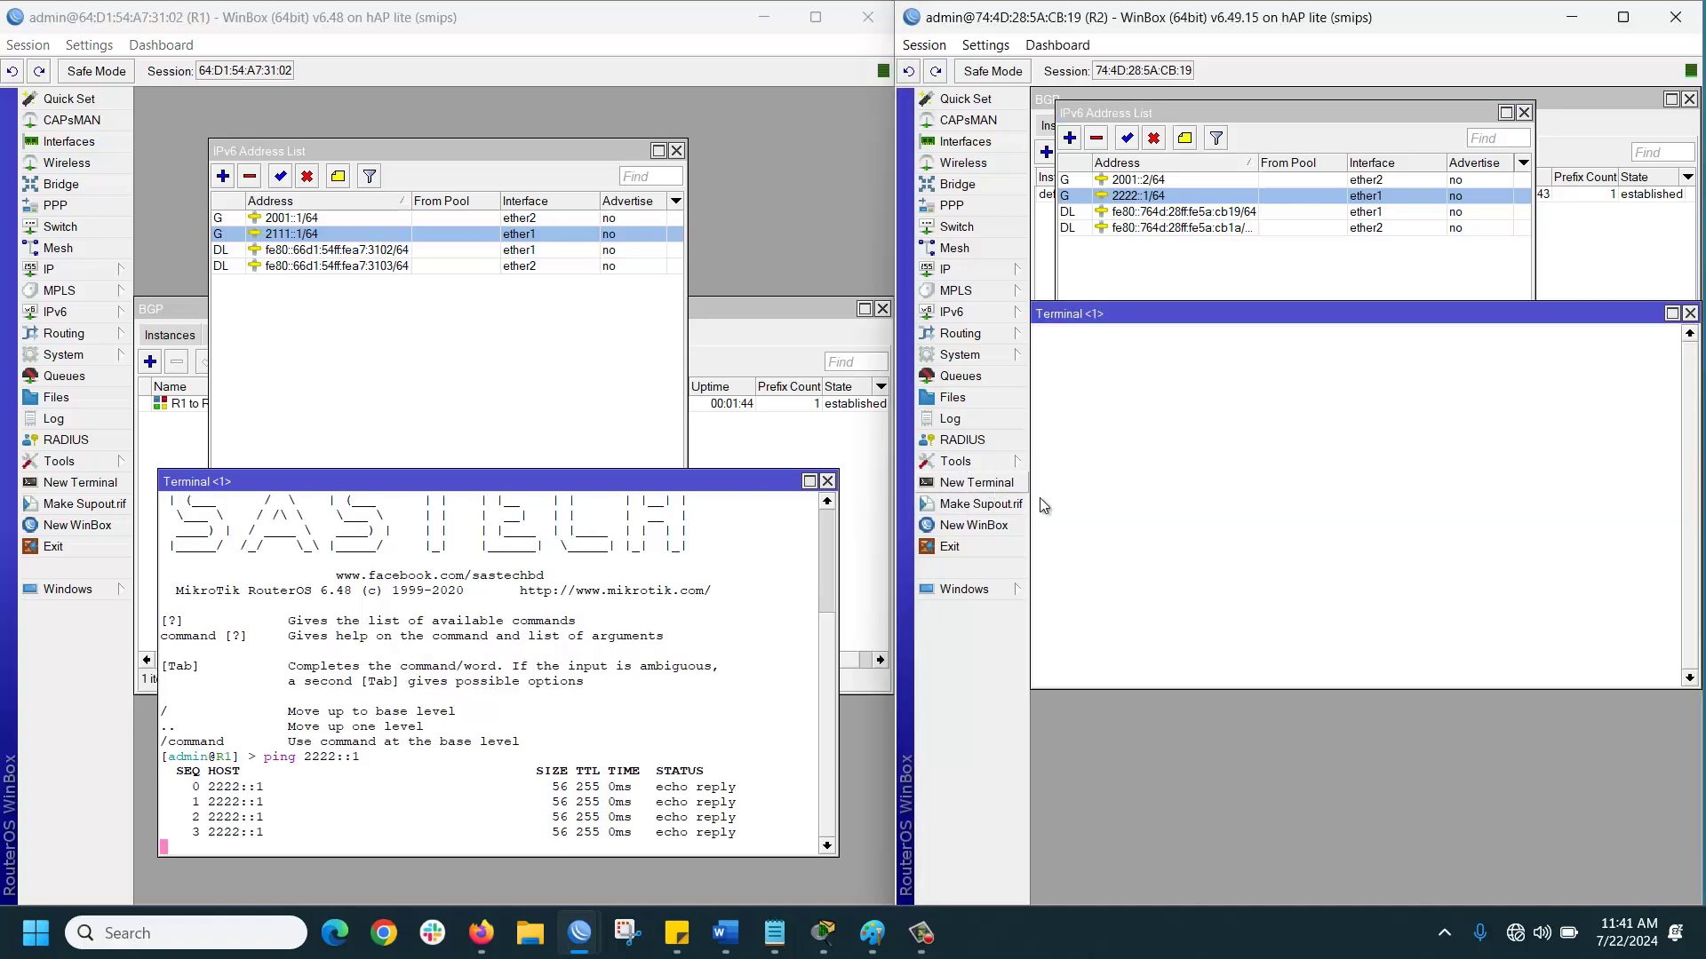
pyautogui.write('n')
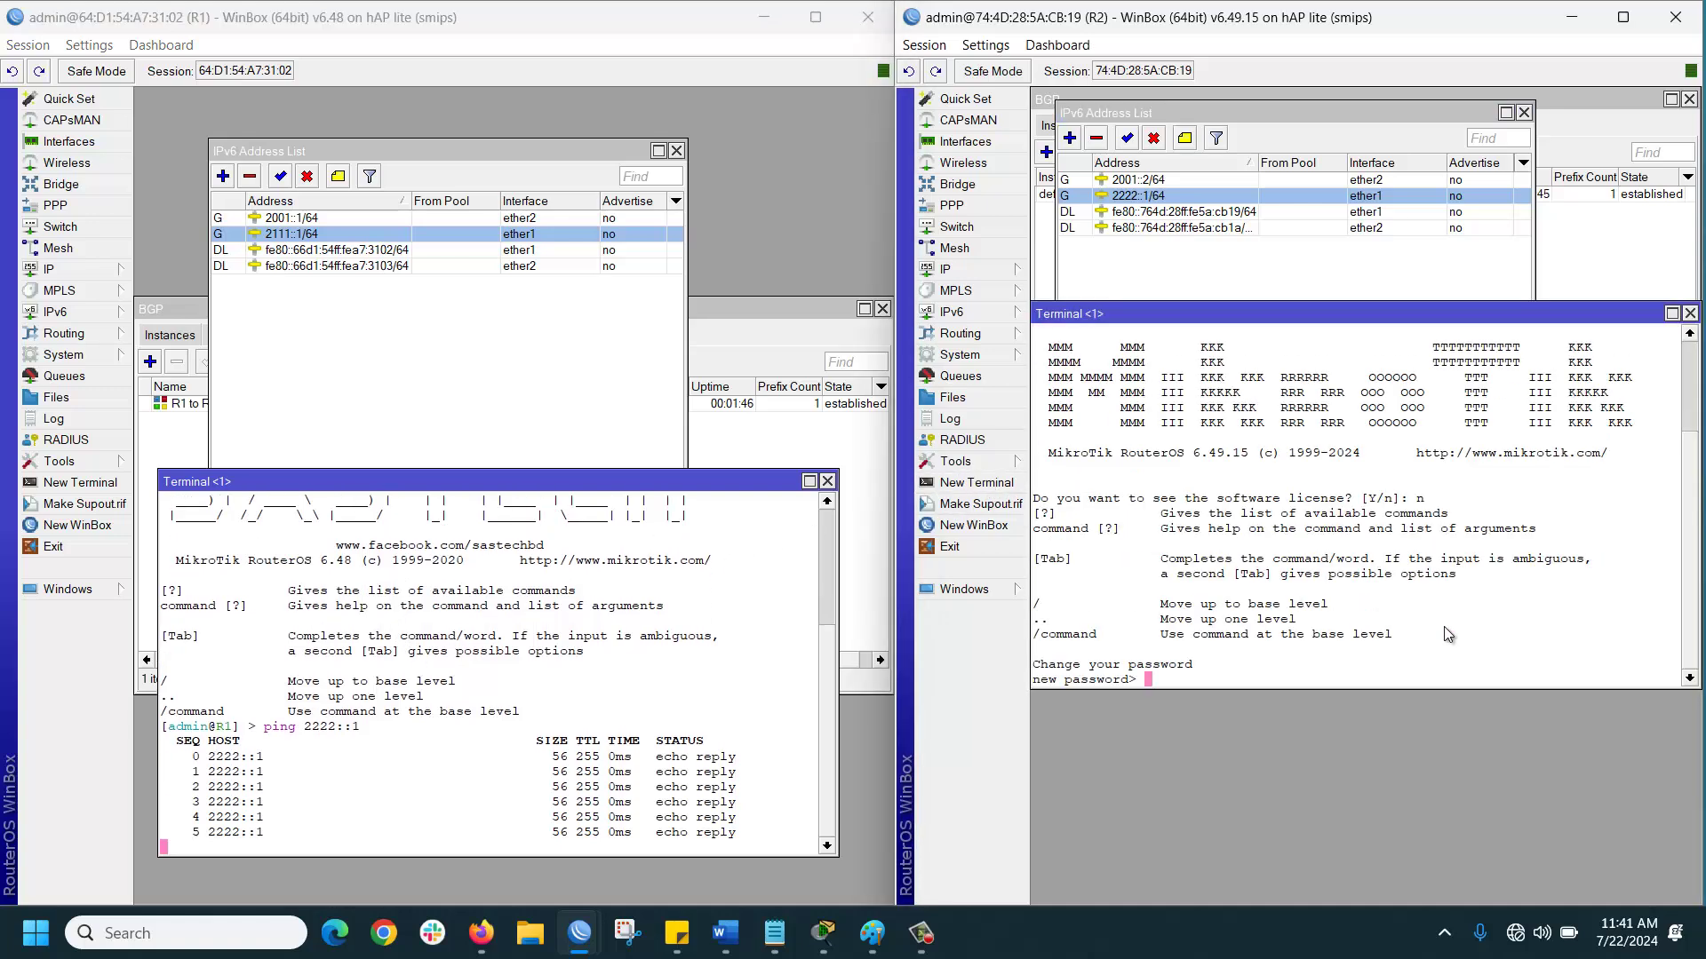
pyautogui.write('******')
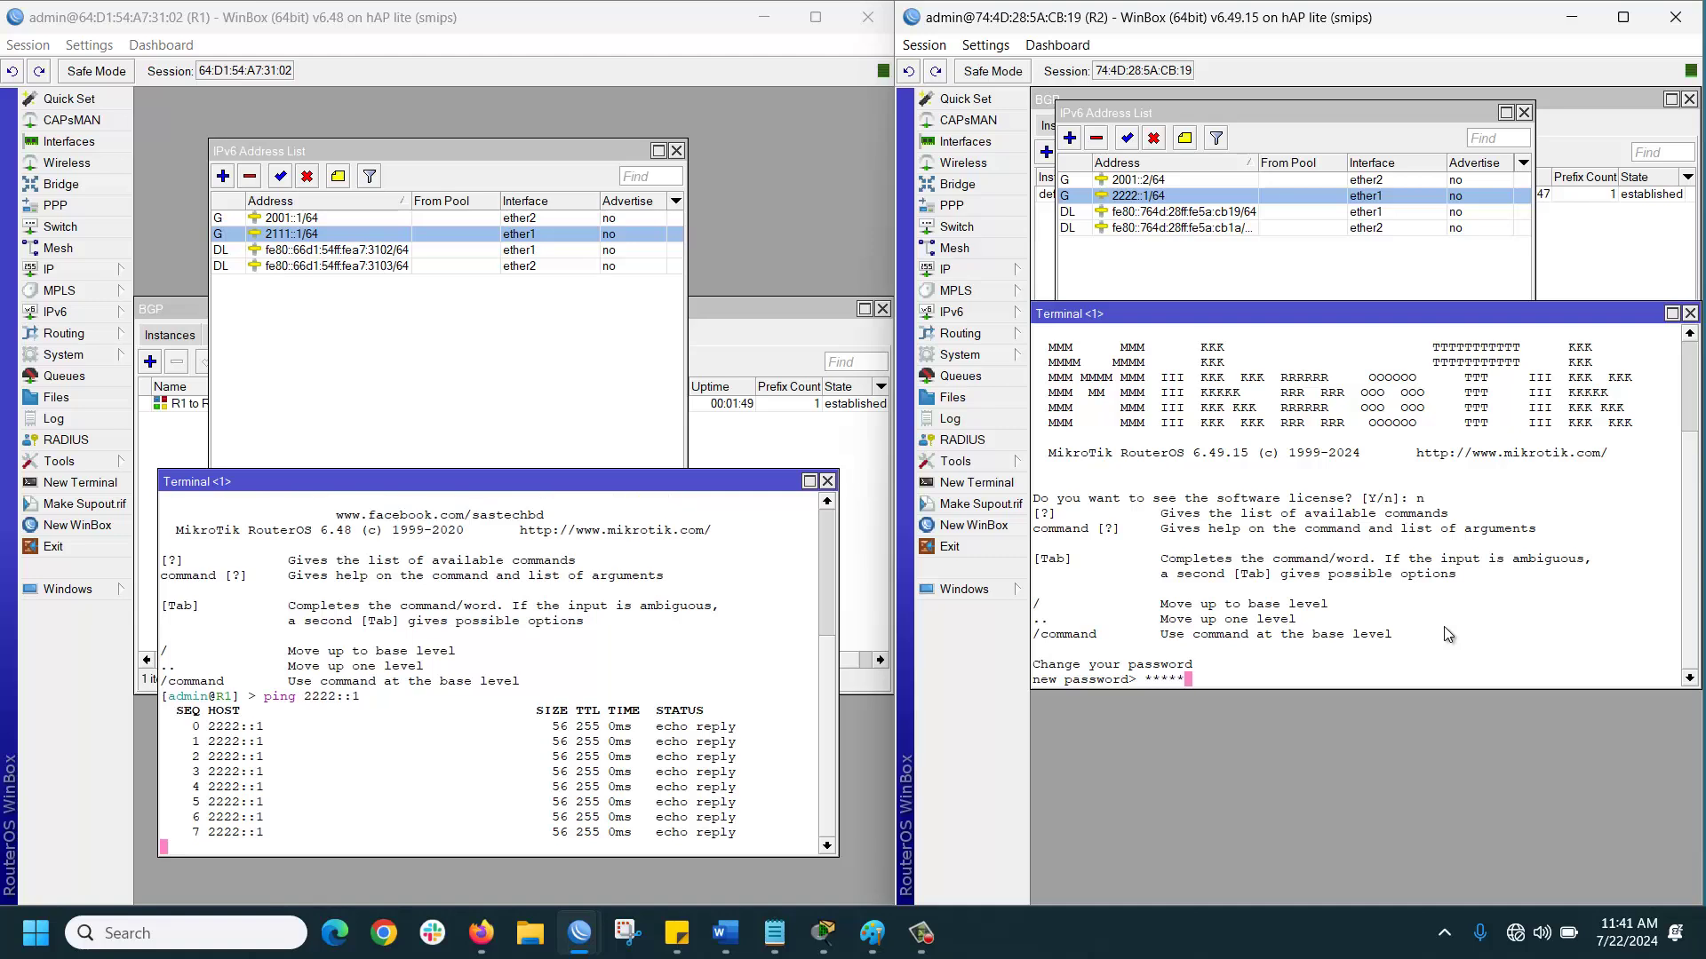
pyautogui.press('Return')
pyautogui.write('******')
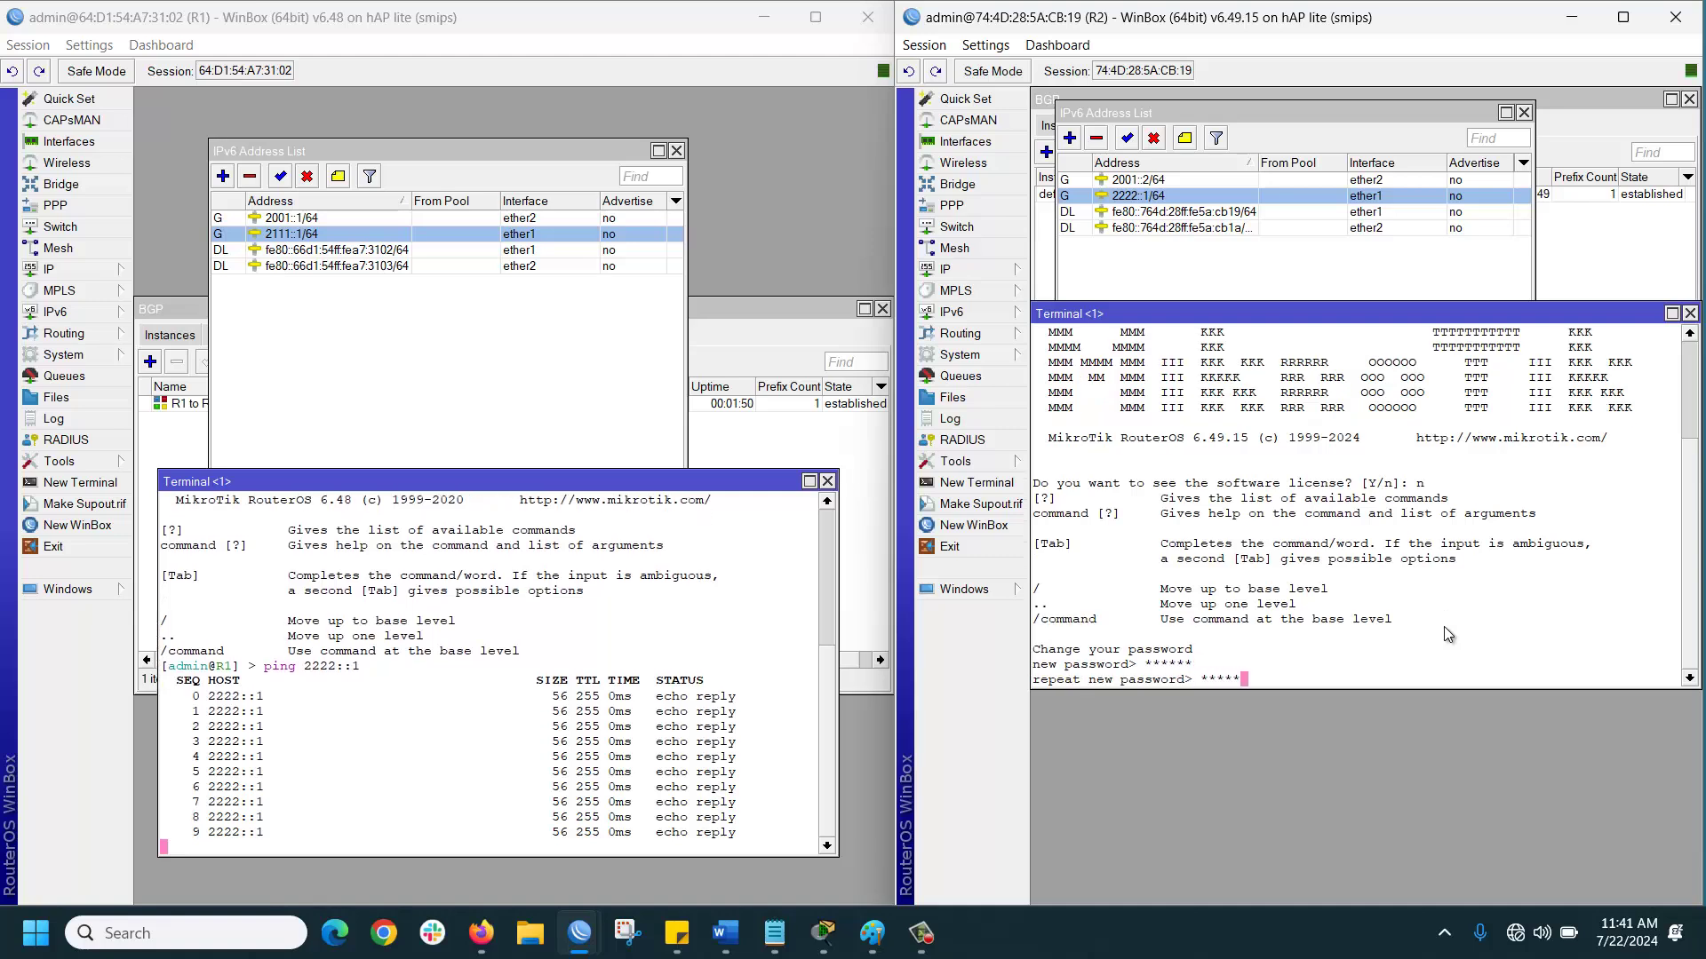
pyautogui.press('Return')
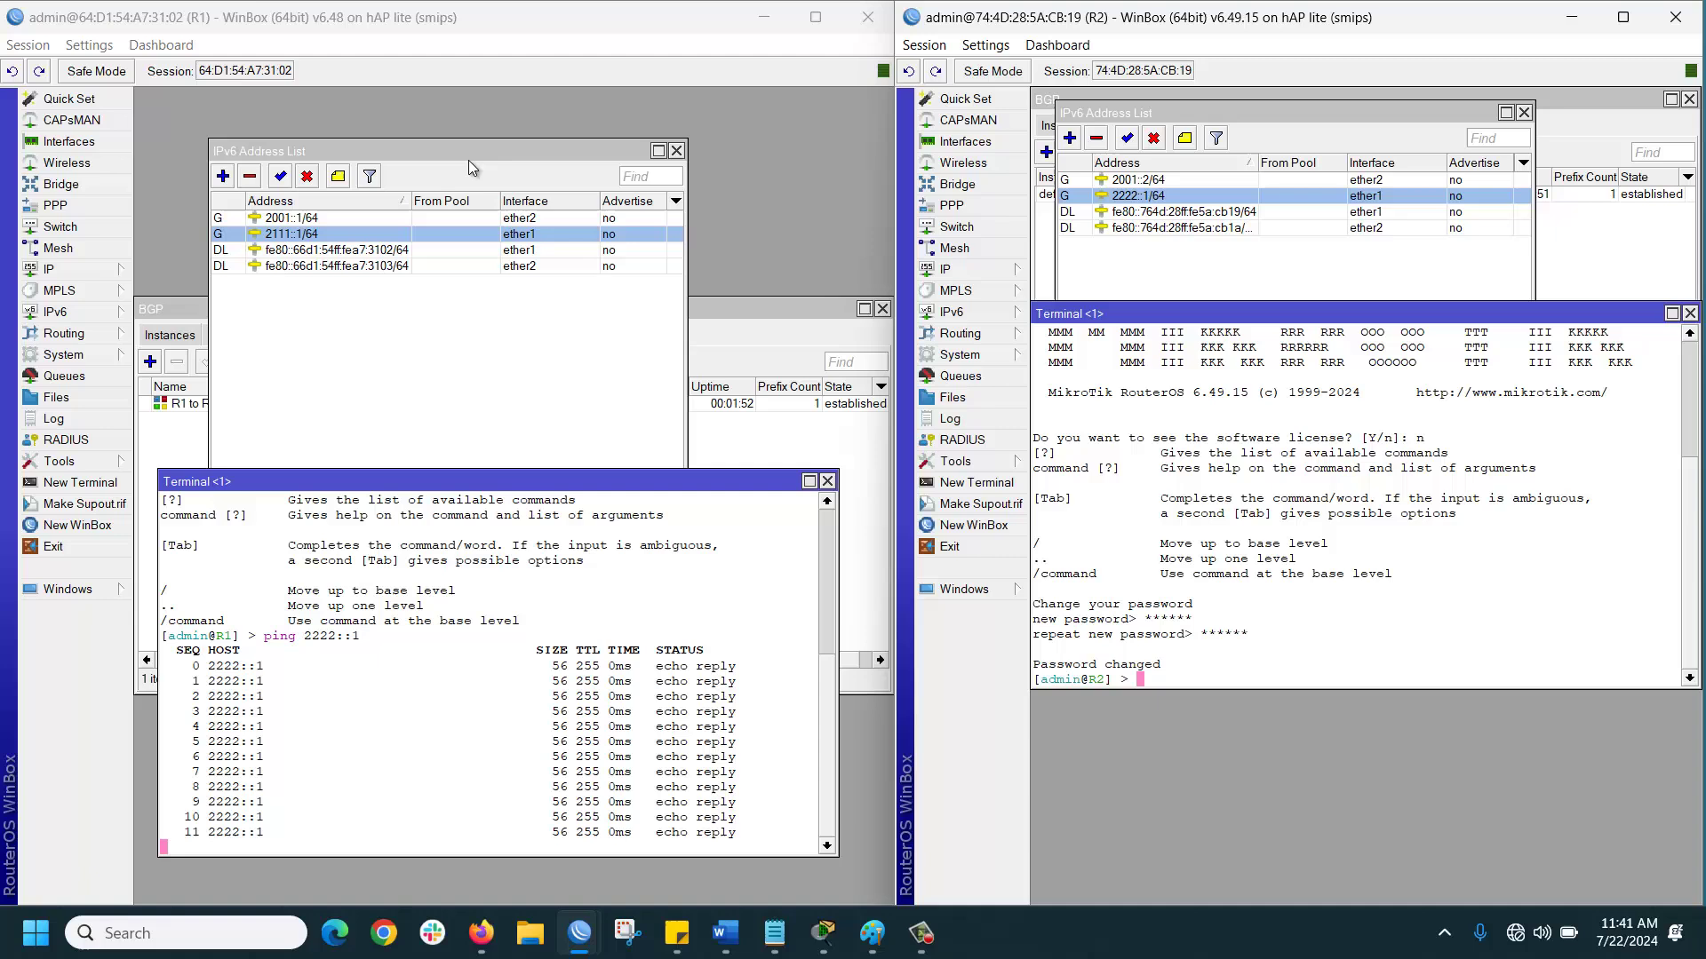
pyautogui.write('ping ')
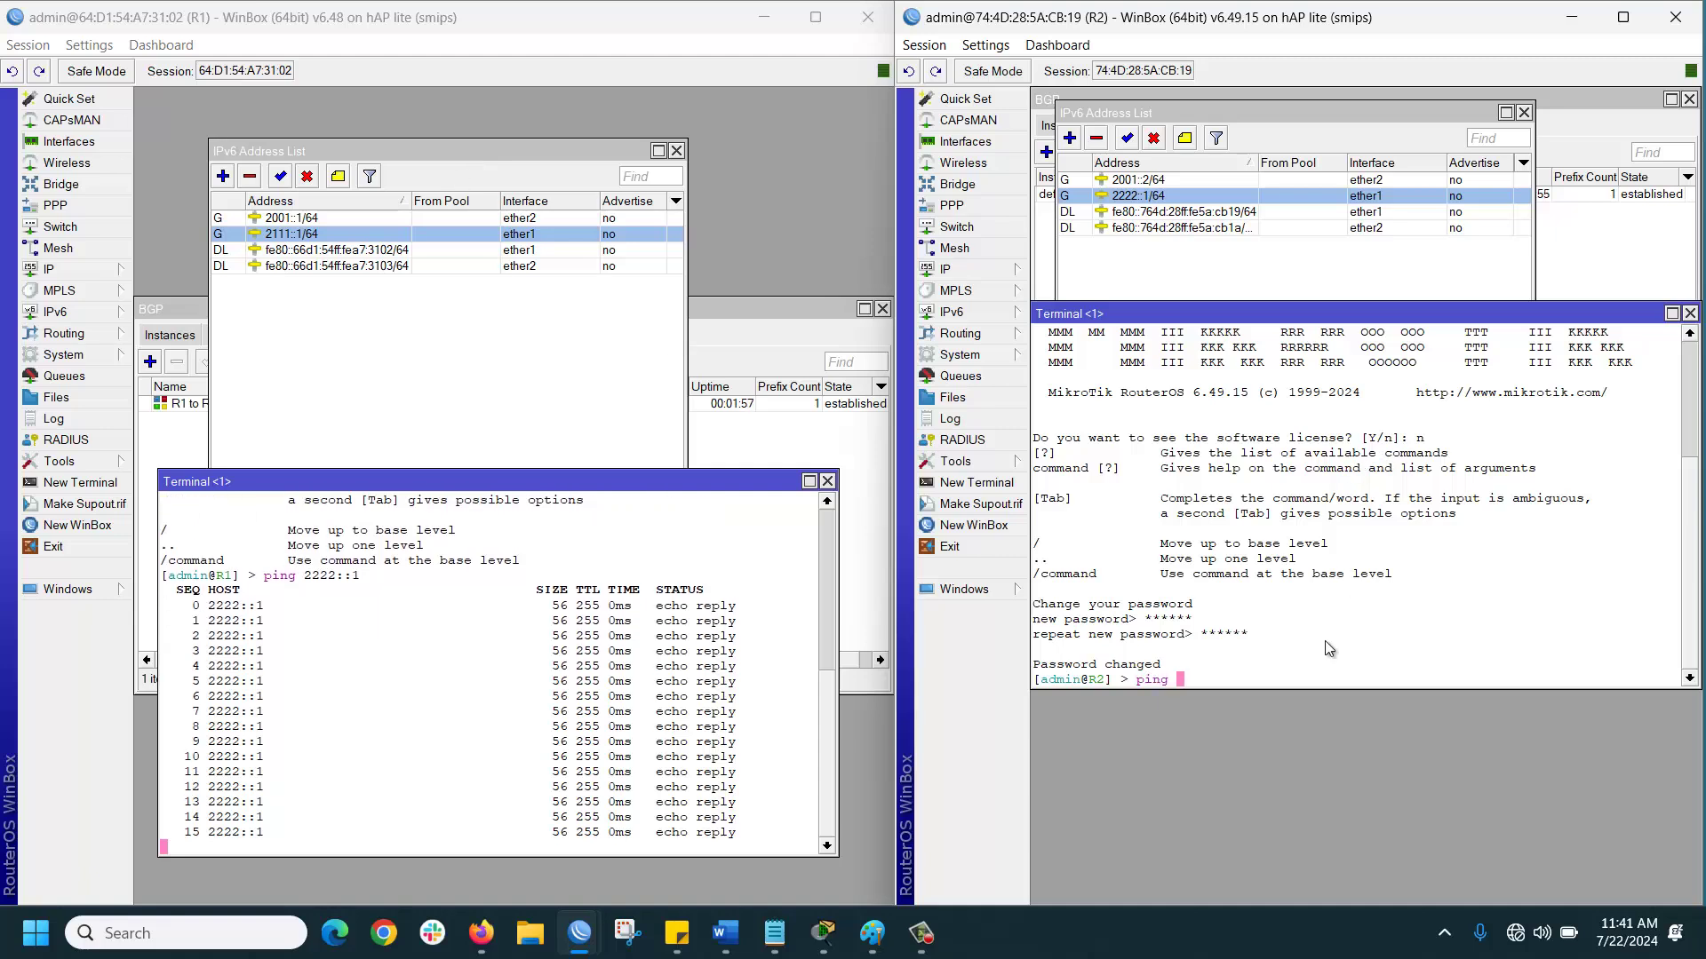
pyautogui.write('2111')
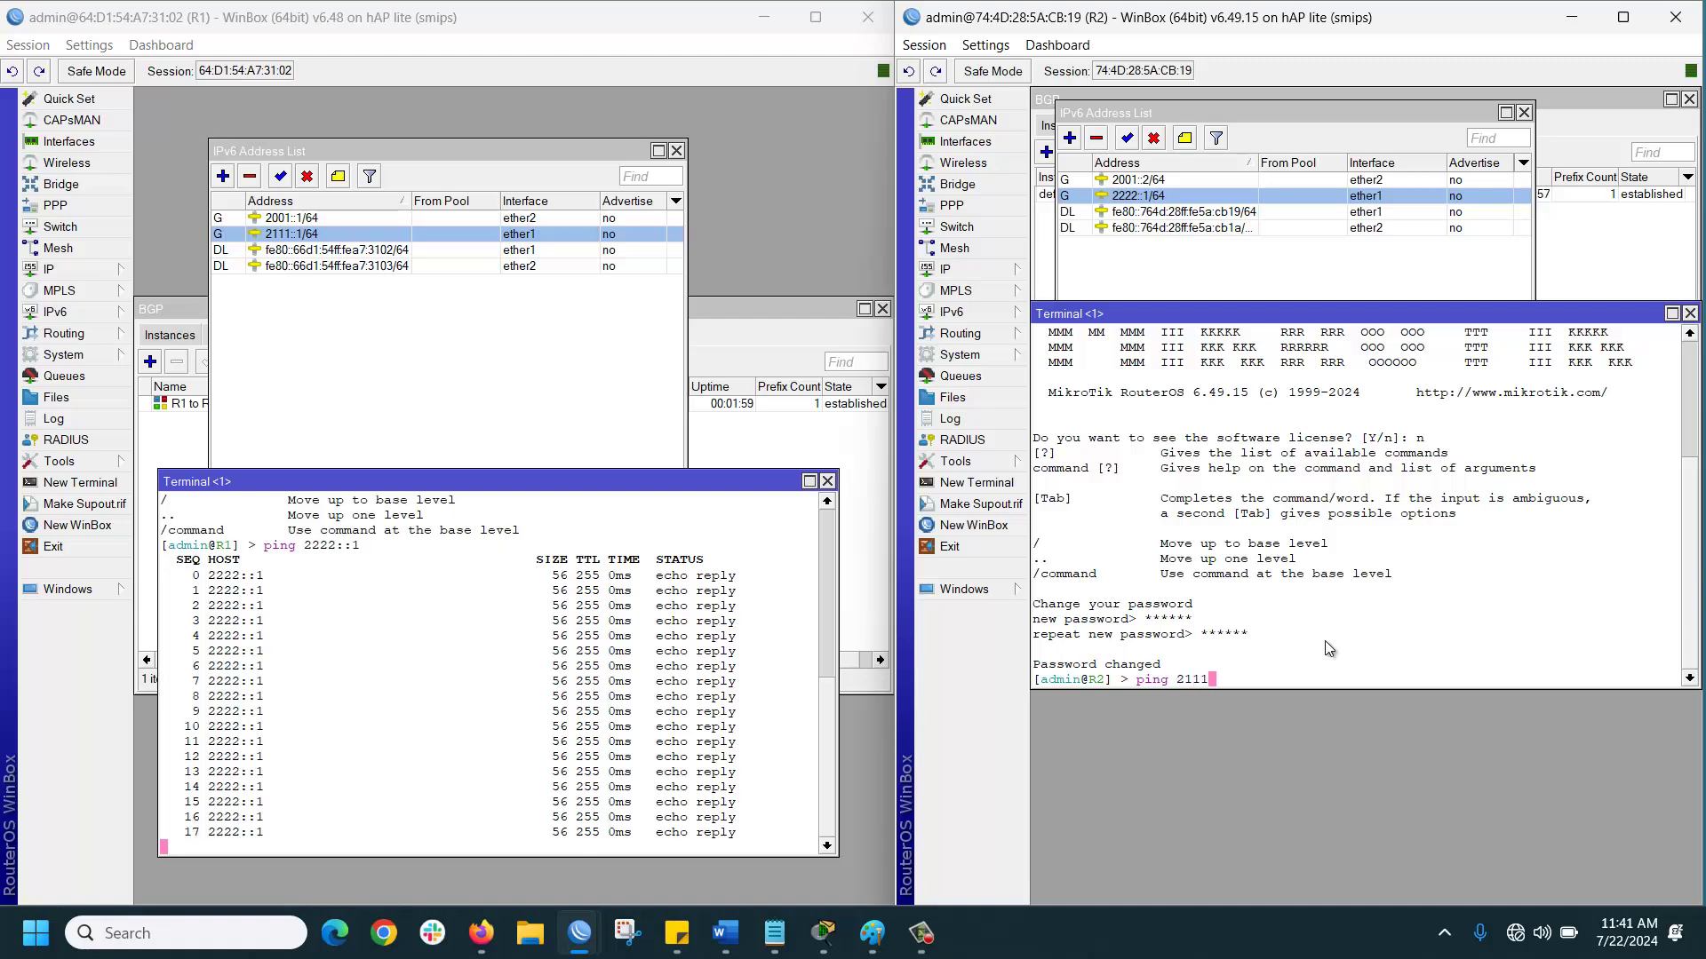
pyautogui.write('::')
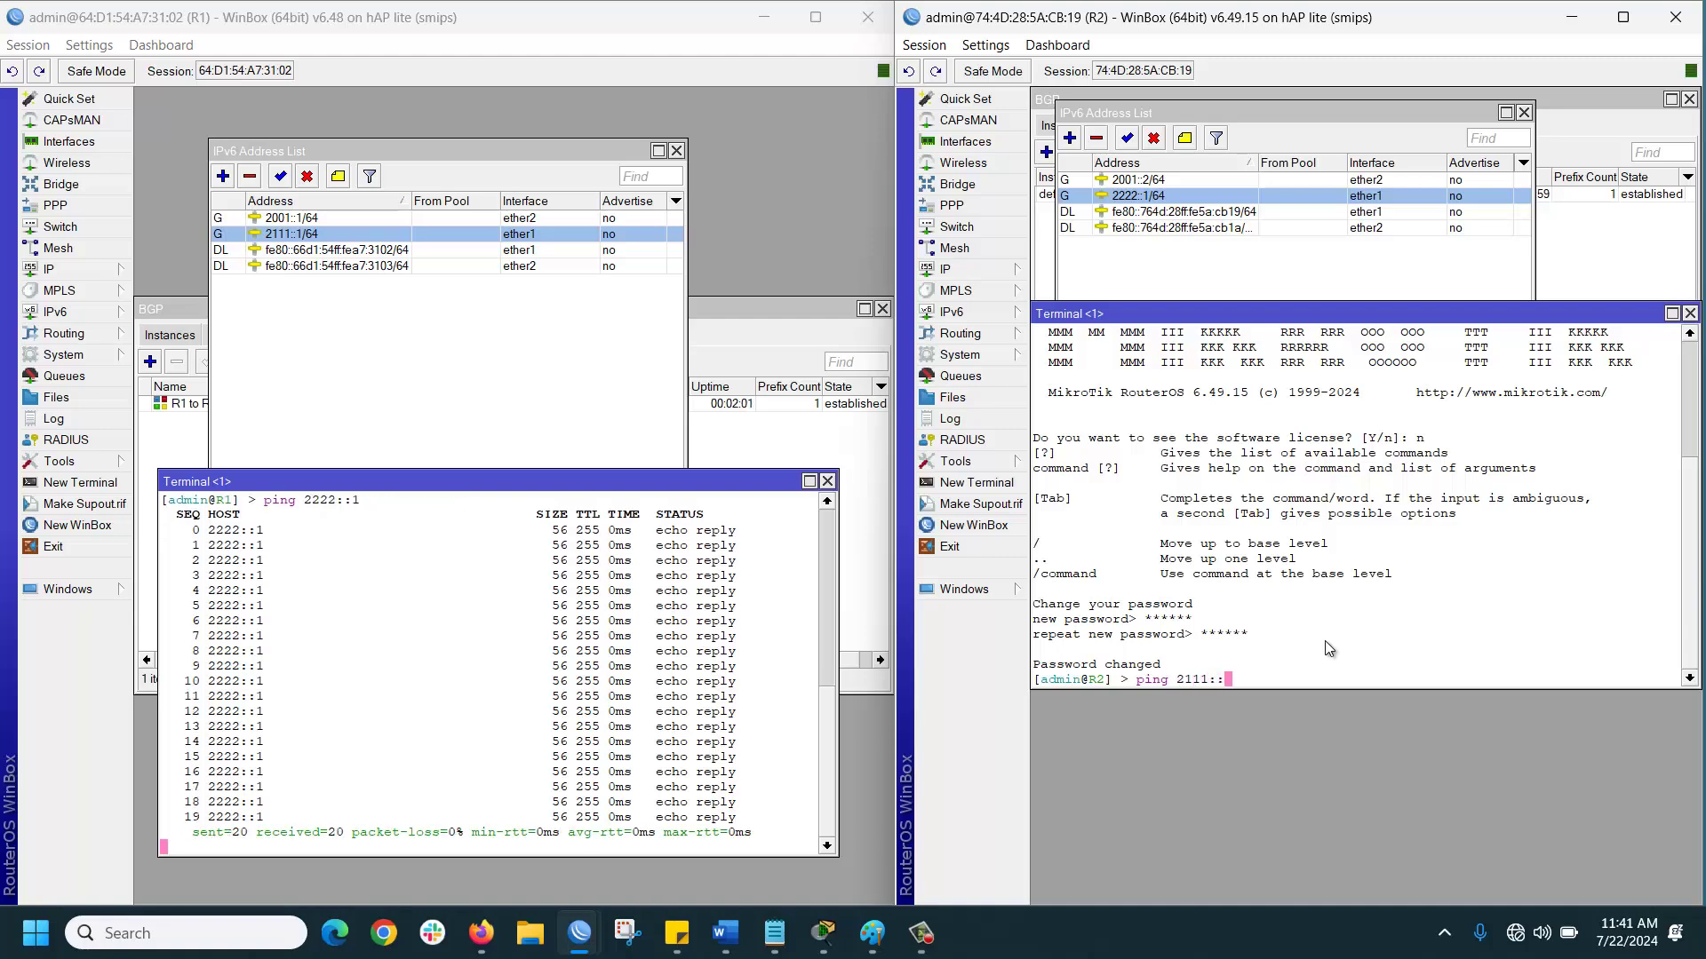
pyautogui.write('1')
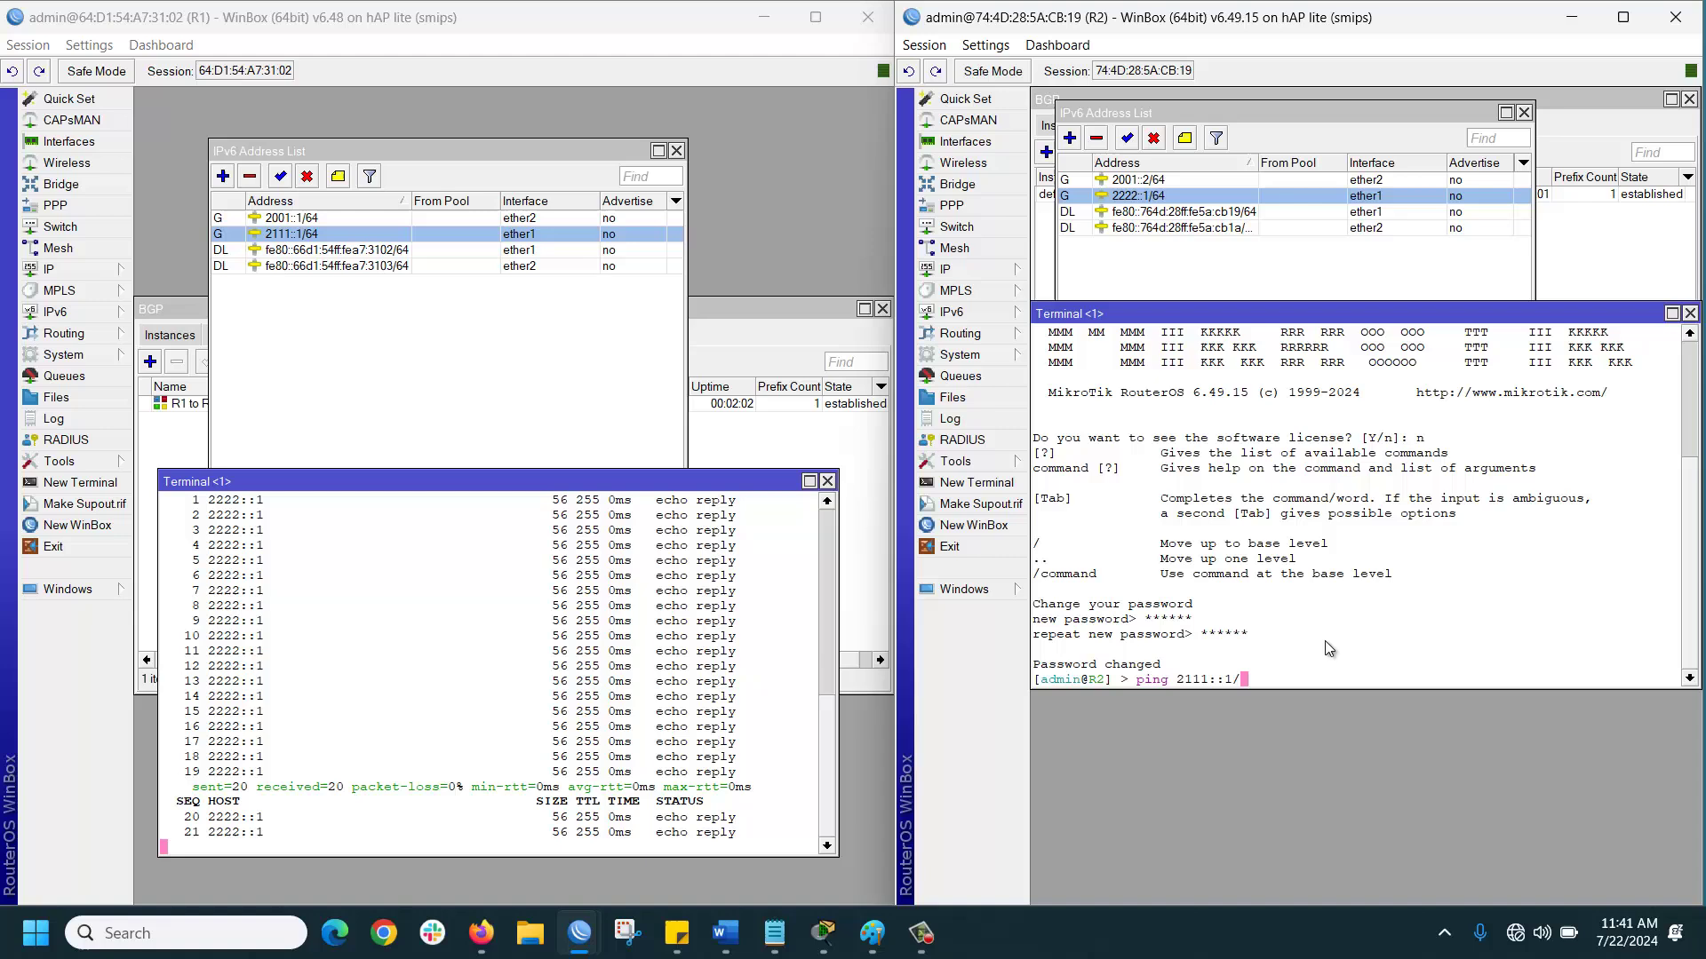
pyautogui.press('Return')
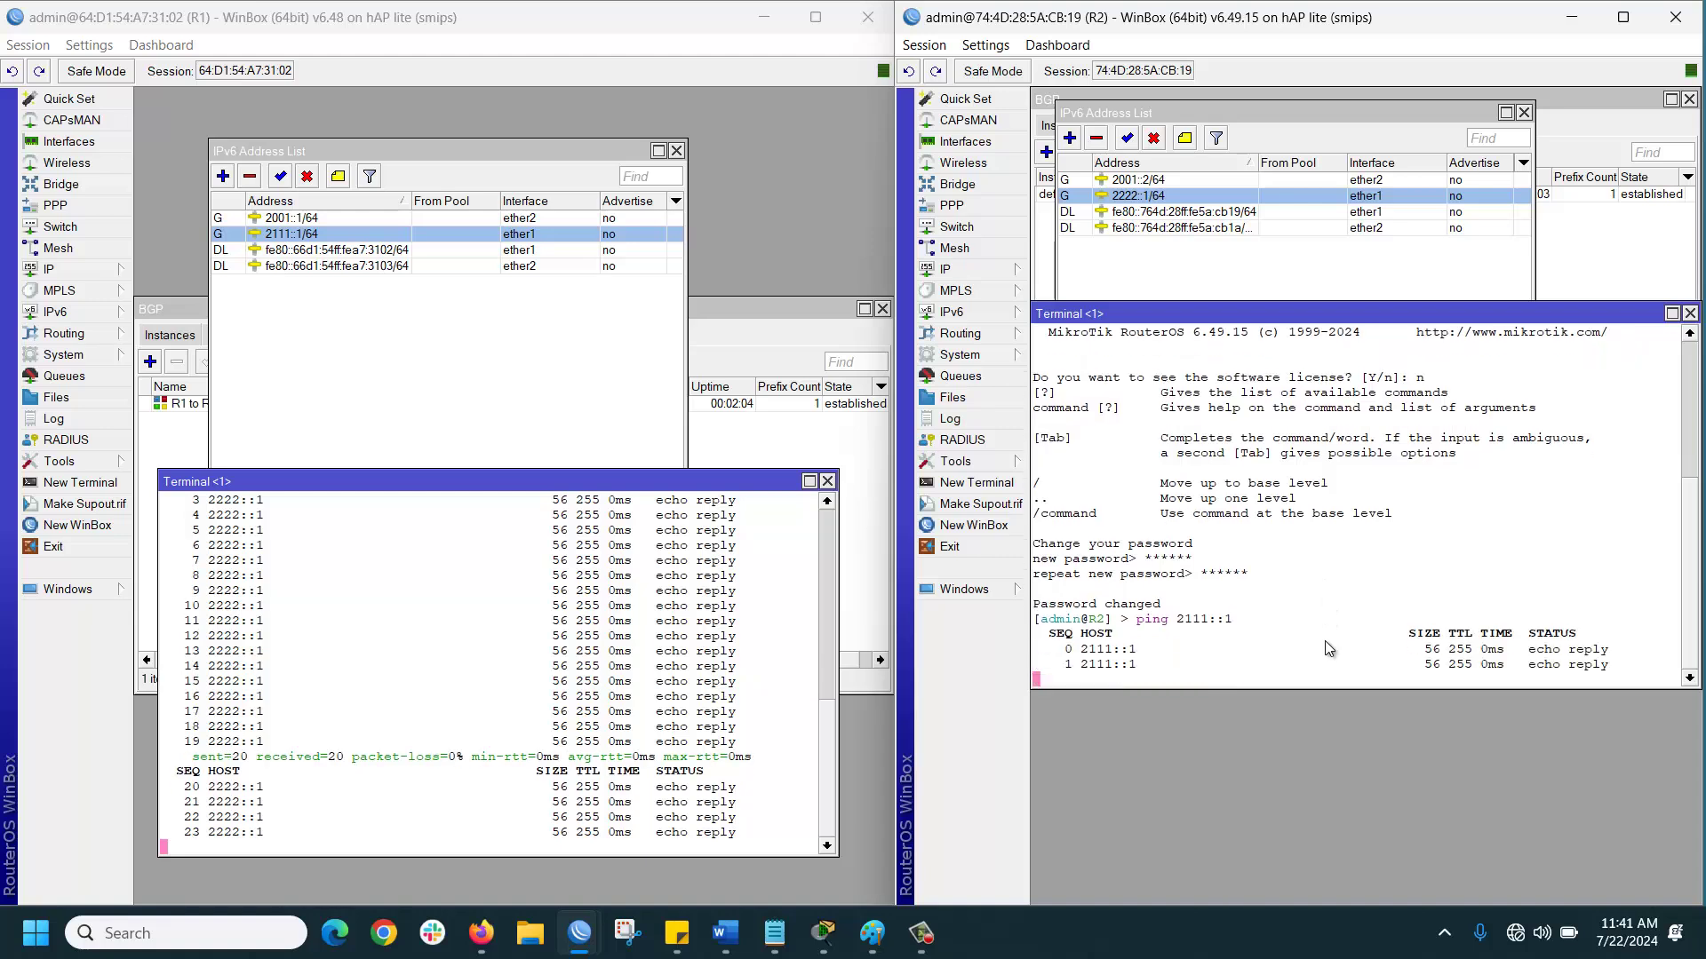